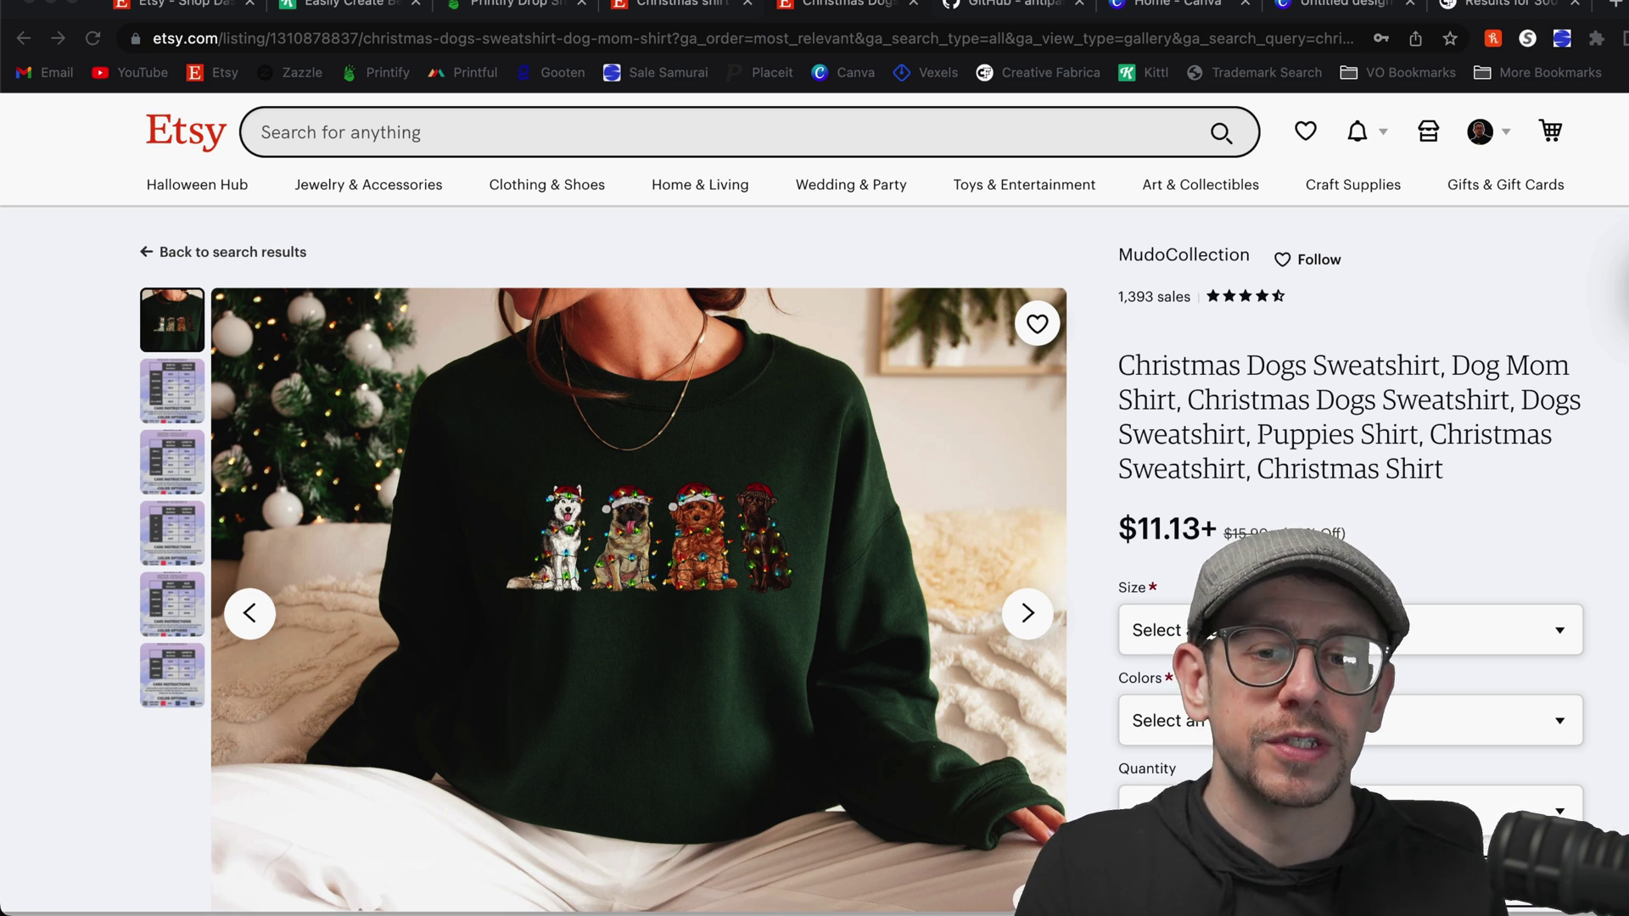
View the listing's unisex, long-sleeve, toddler and women's V-neck size charts
scroll(941, 895, down, 2)
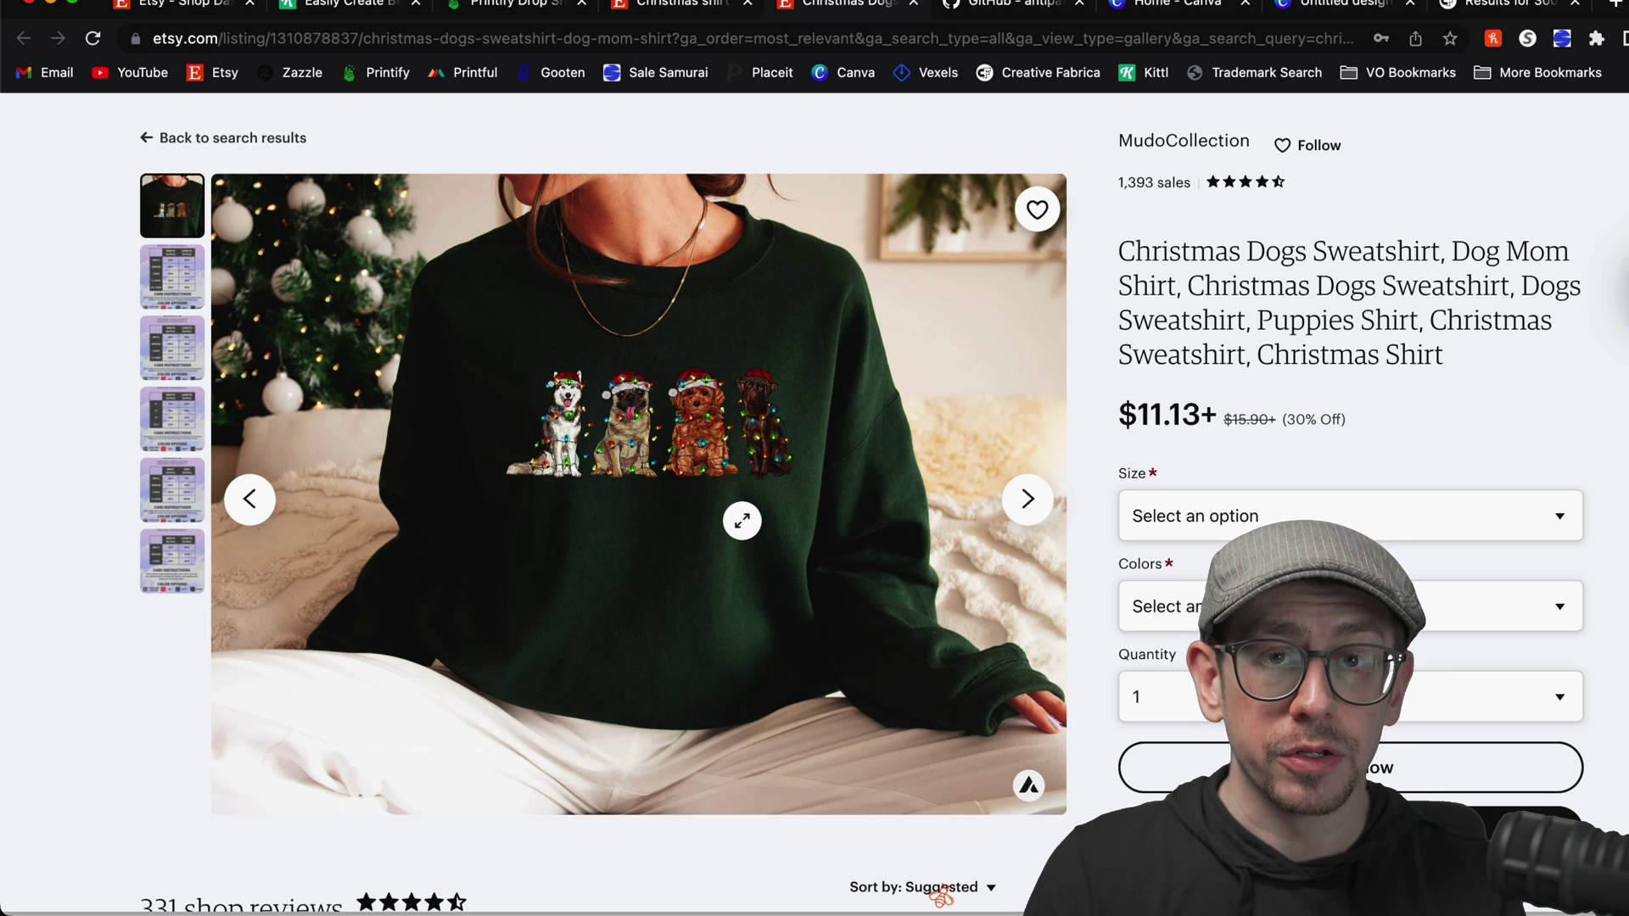
click(191, 297)
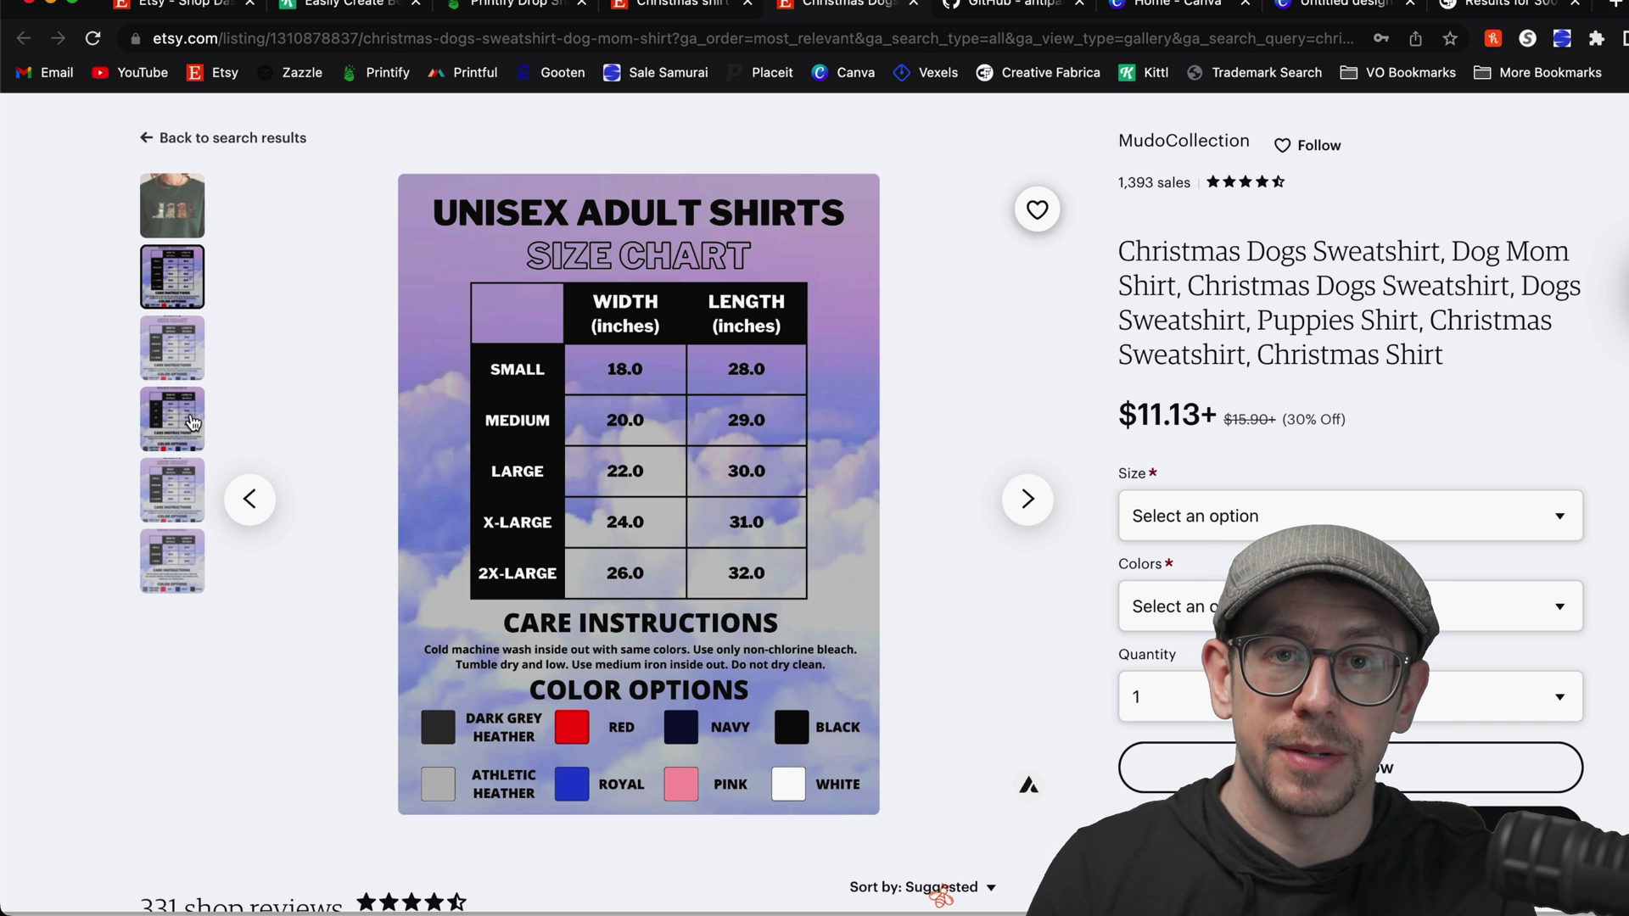
scroll(192, 416, up, 1)
click(188, 405)
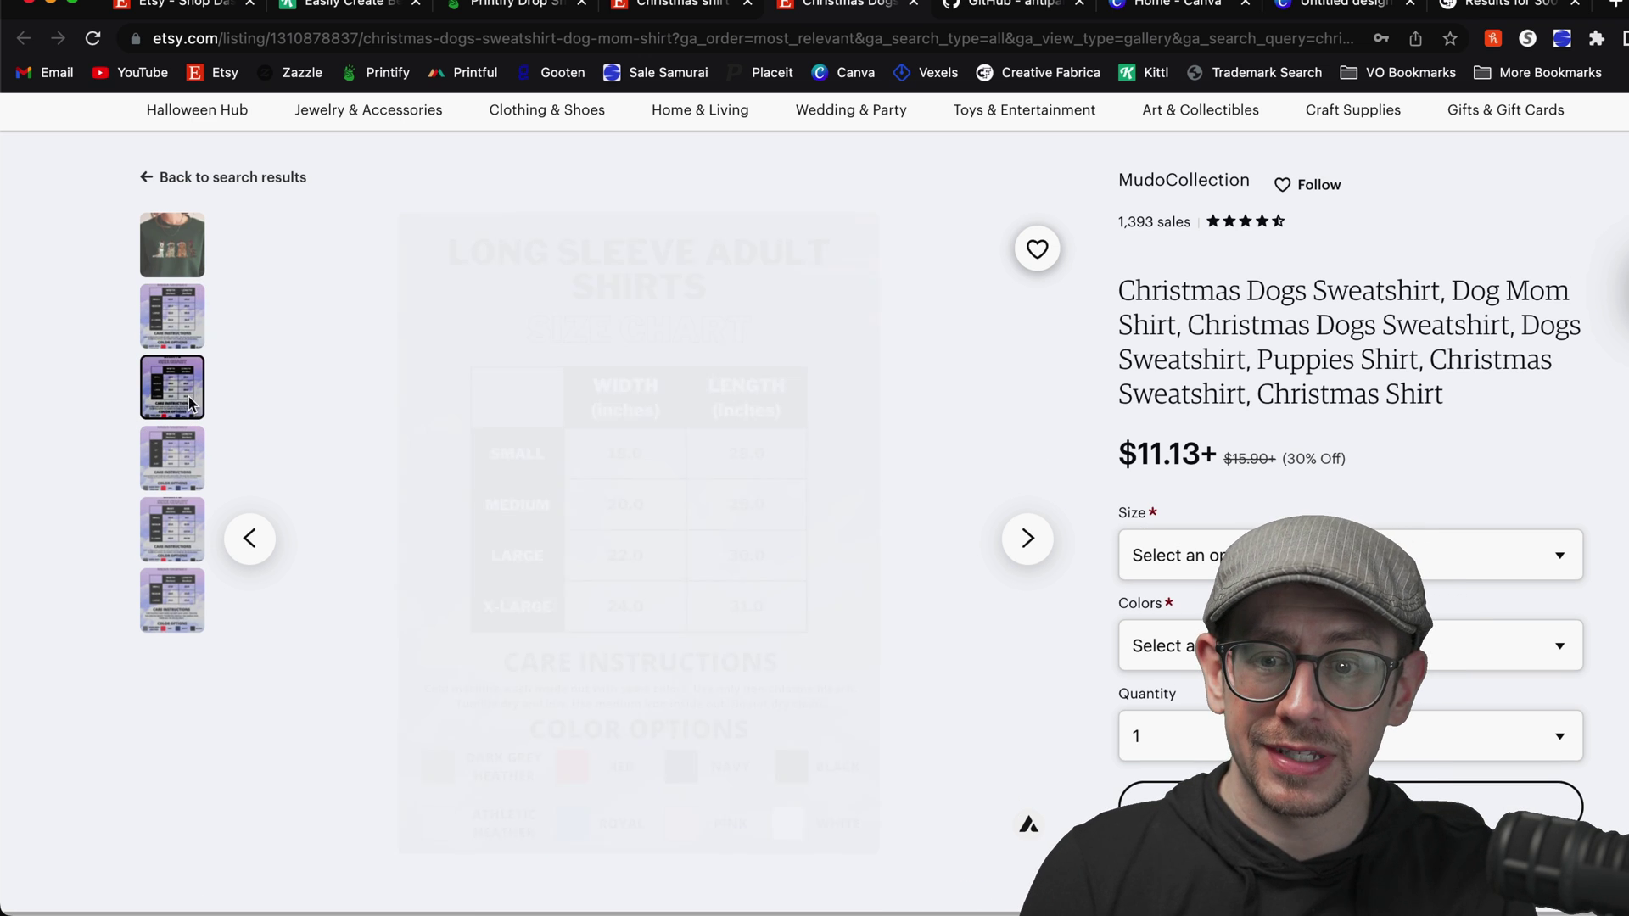
click(181, 475)
click(177, 528)
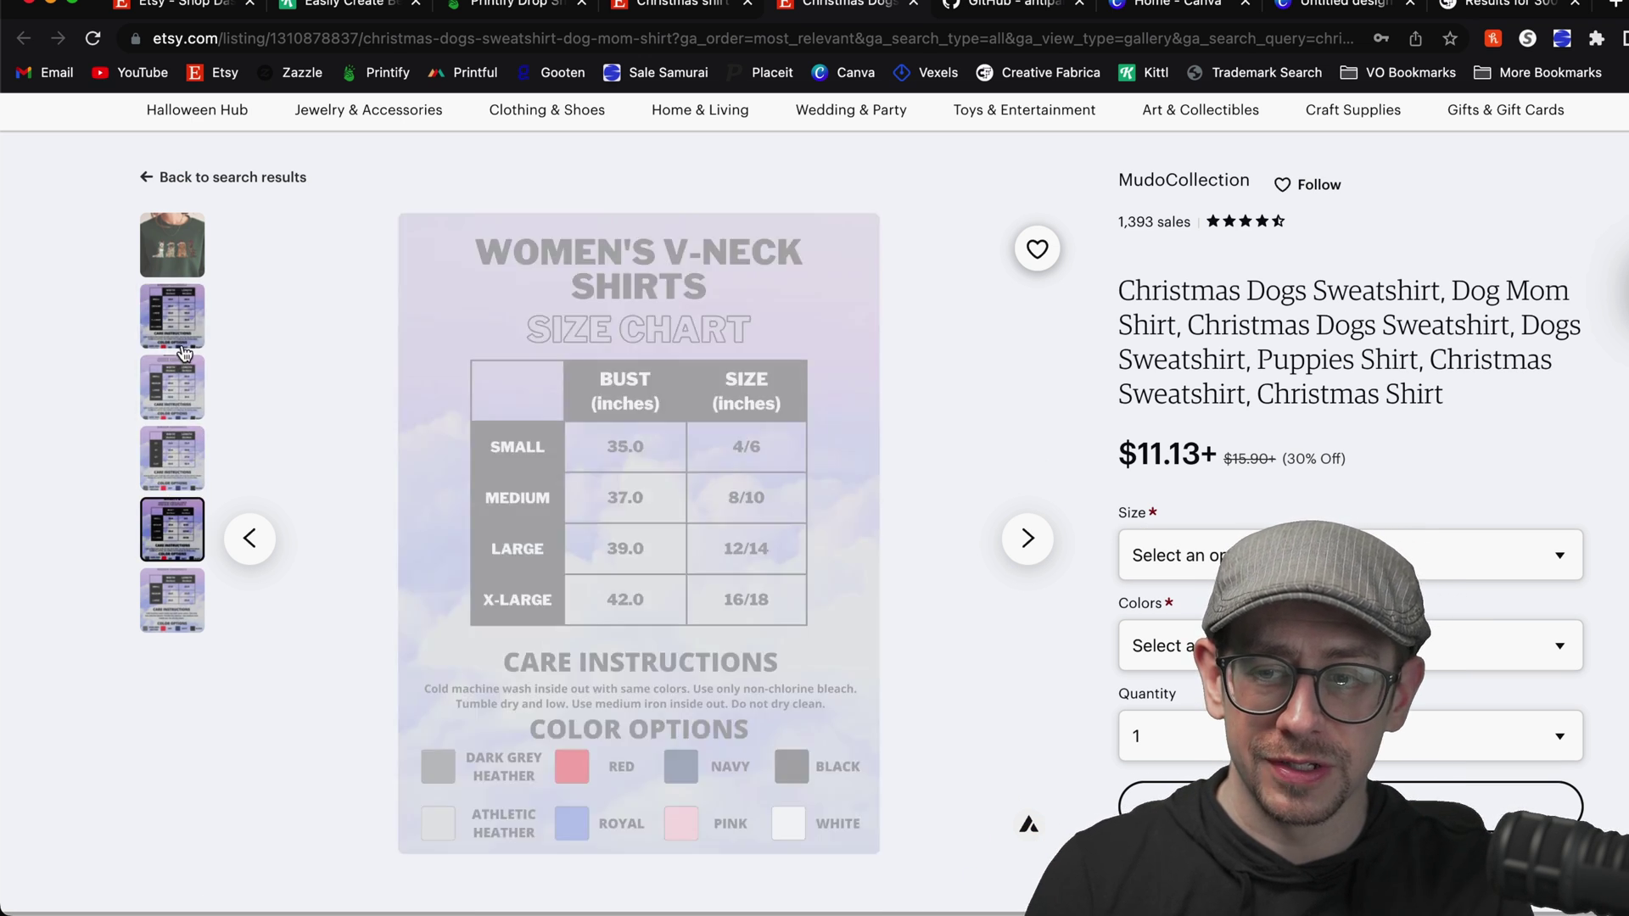
Recheck the unisex chart, view the youth chart, and return to the green sweatshirt photo
click(174, 319)
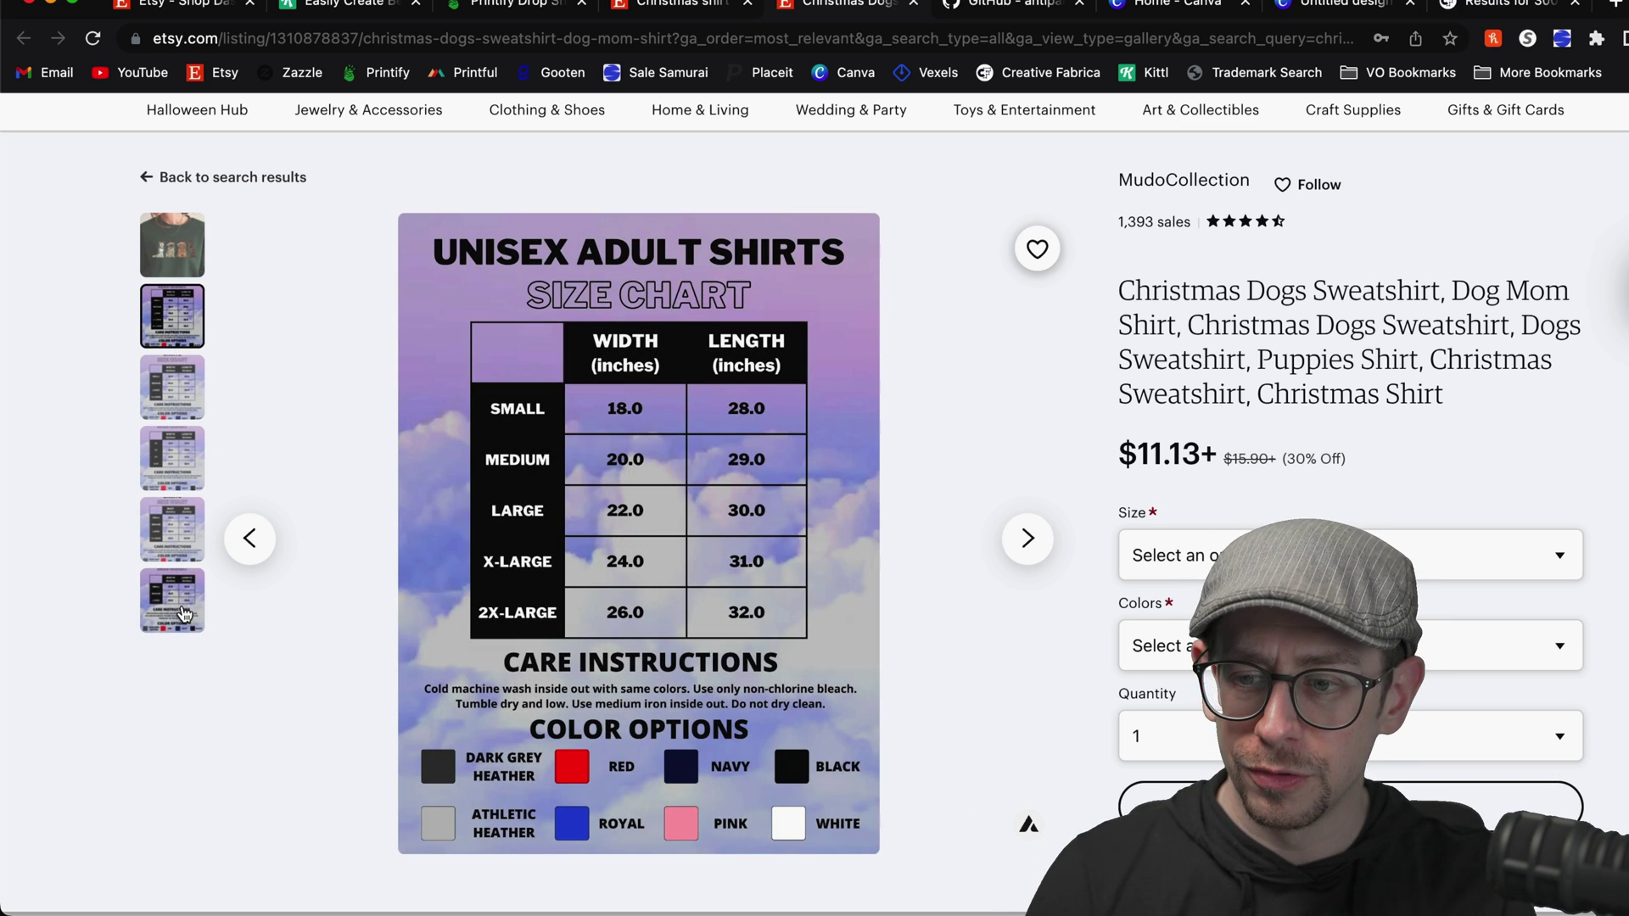
click(183, 608)
click(181, 505)
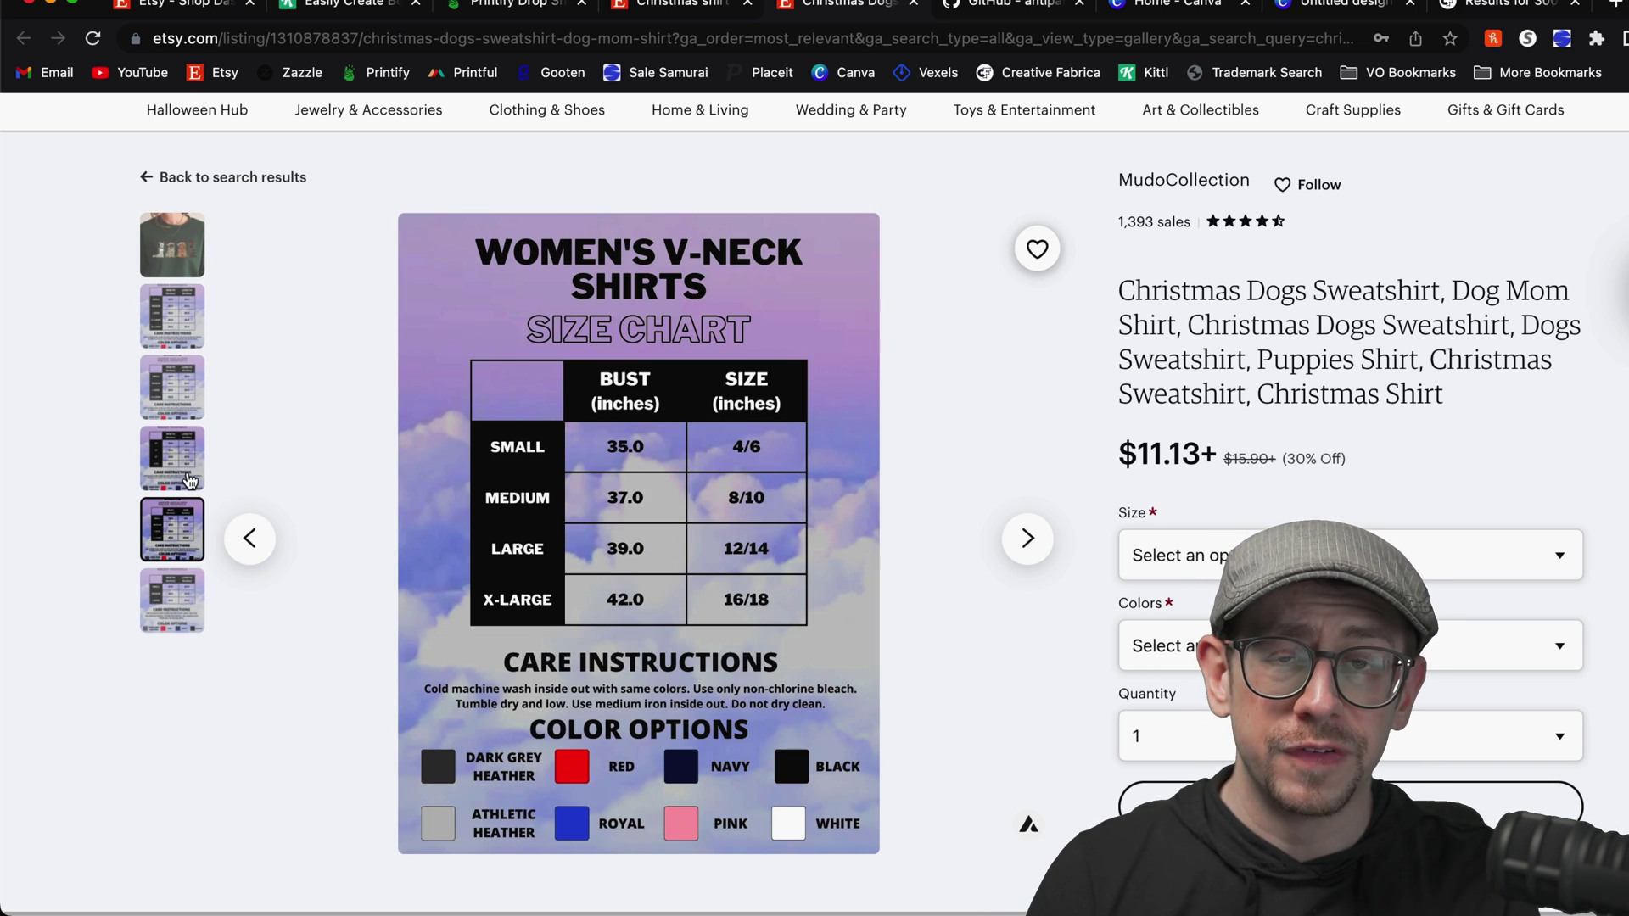
click(202, 310)
click(173, 245)
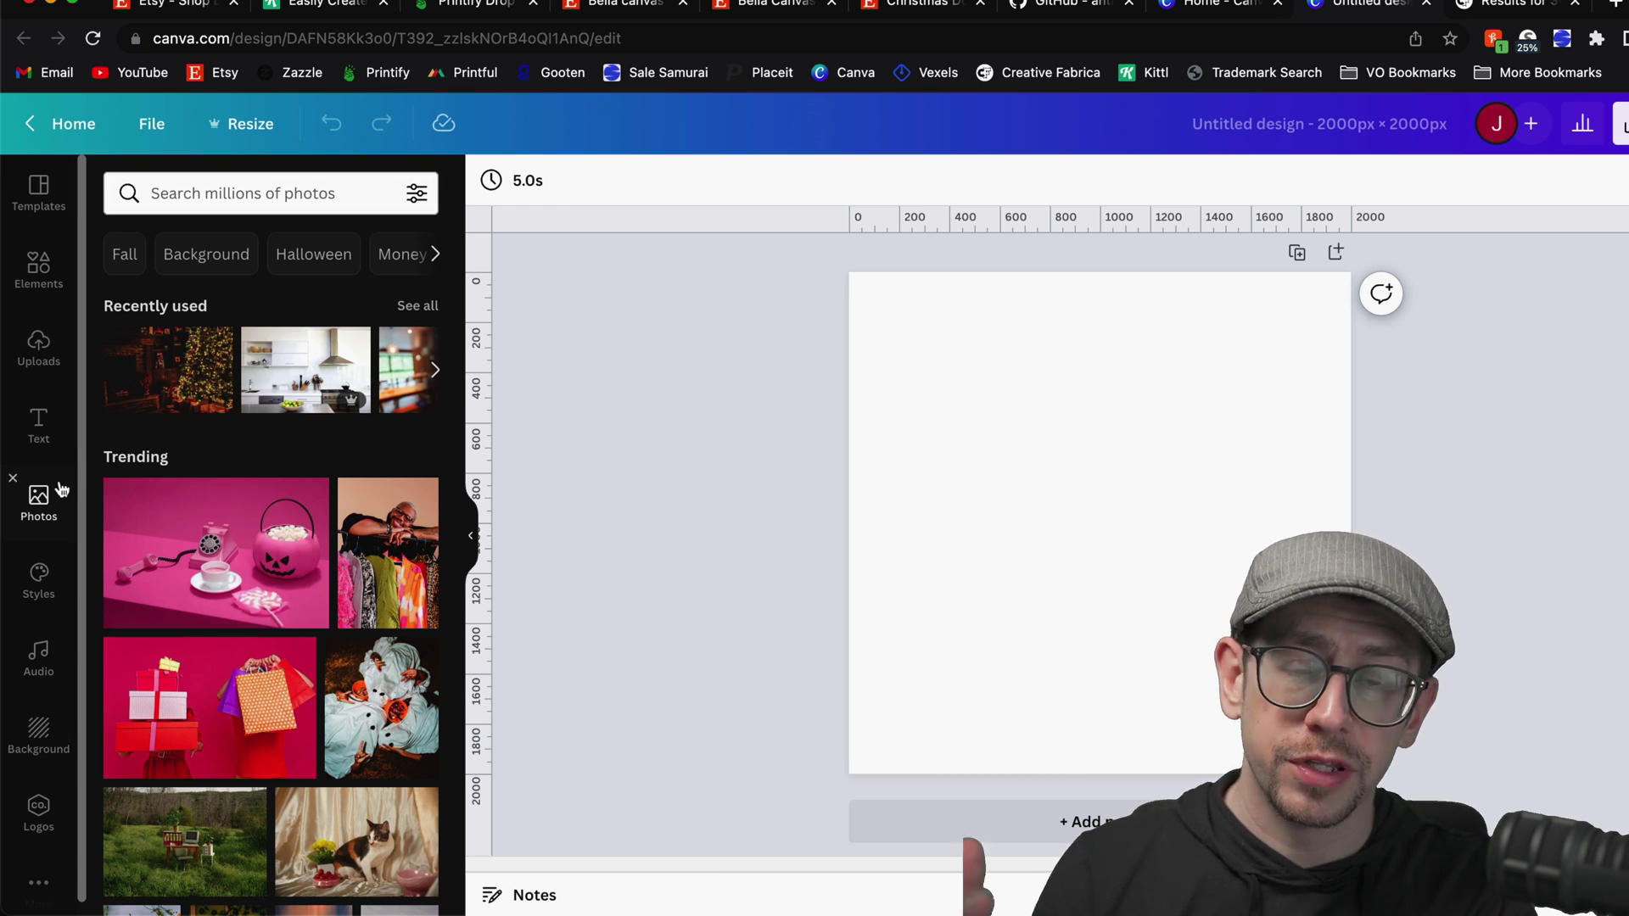
Search photos for 'wood' and stretch the white wood-plank photo to cover the whole page
click(312, 176)
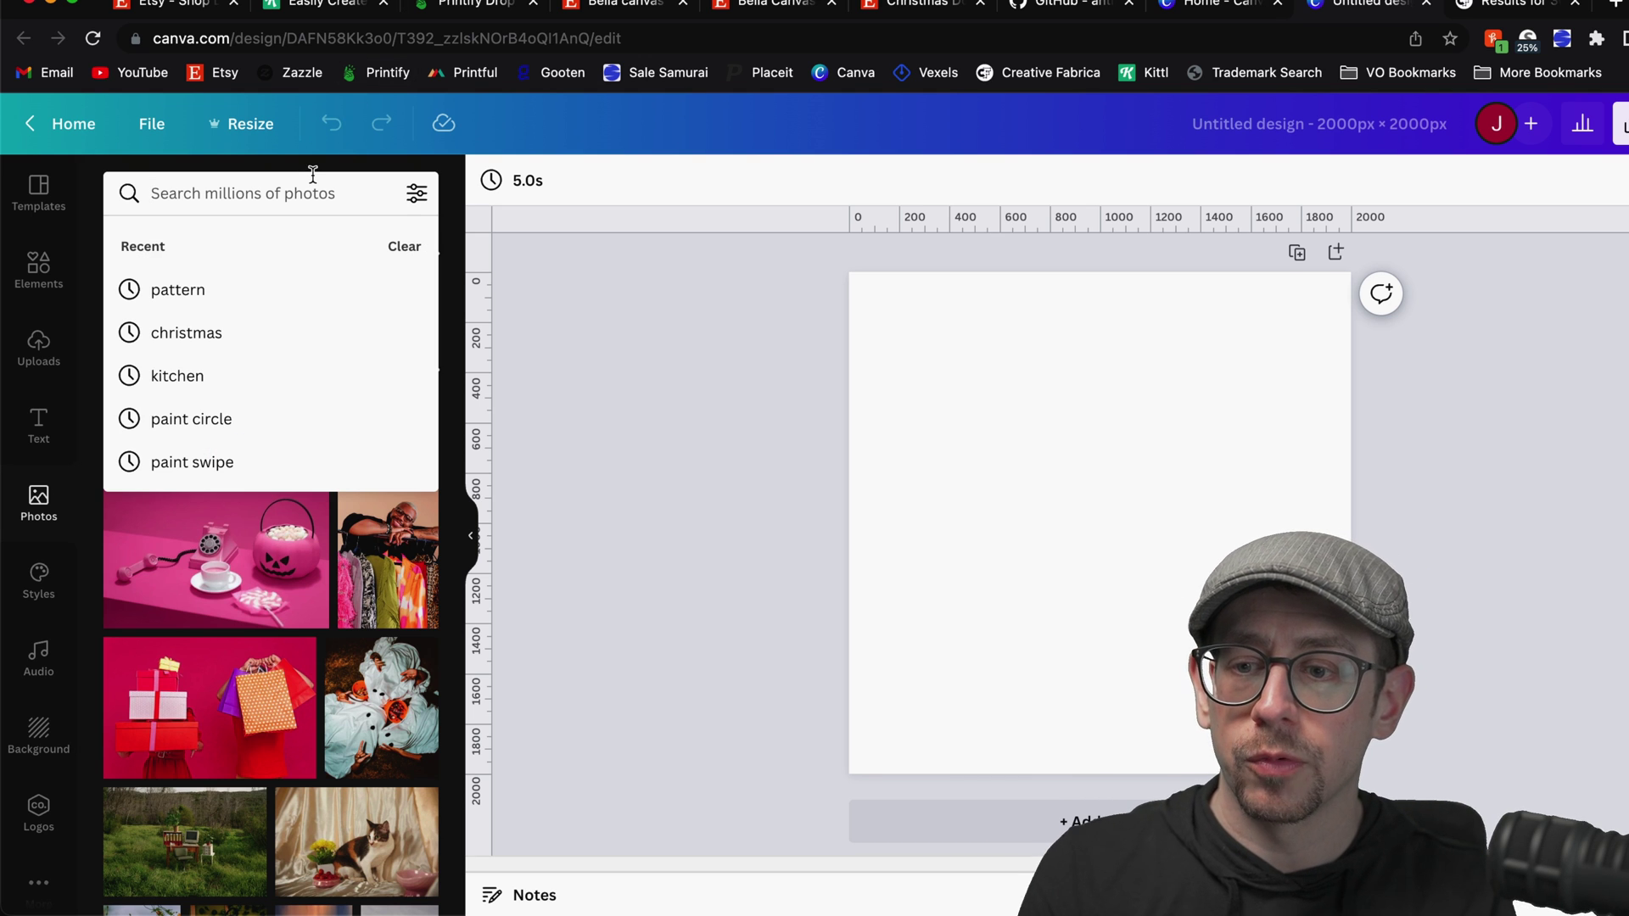
text(wood)
key(Return)
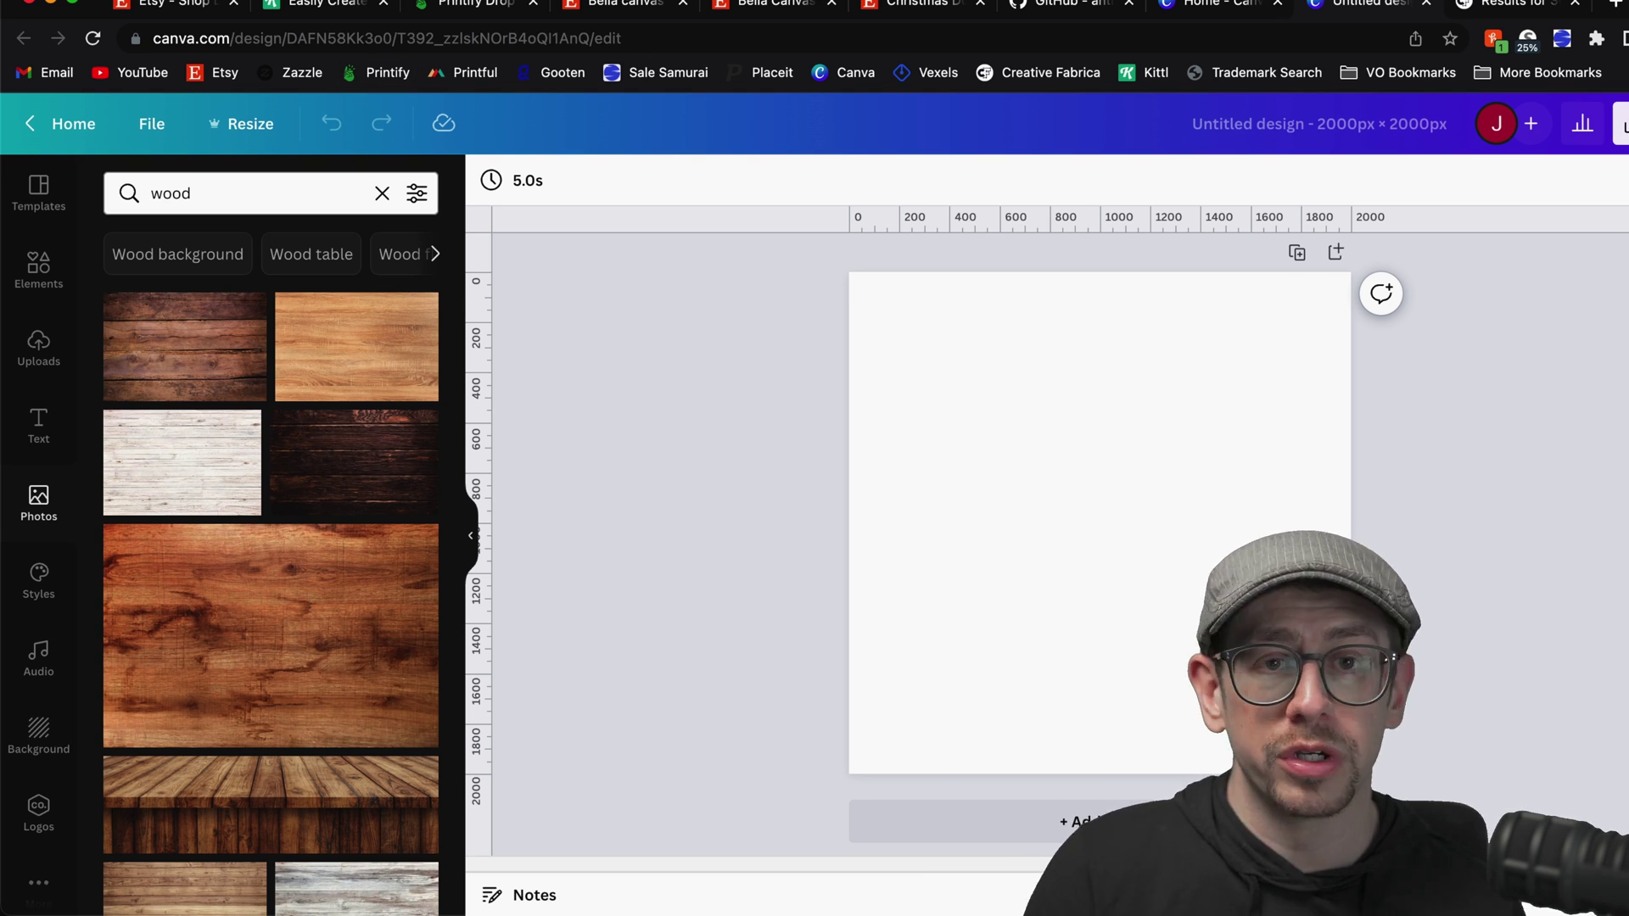
click(145, 444)
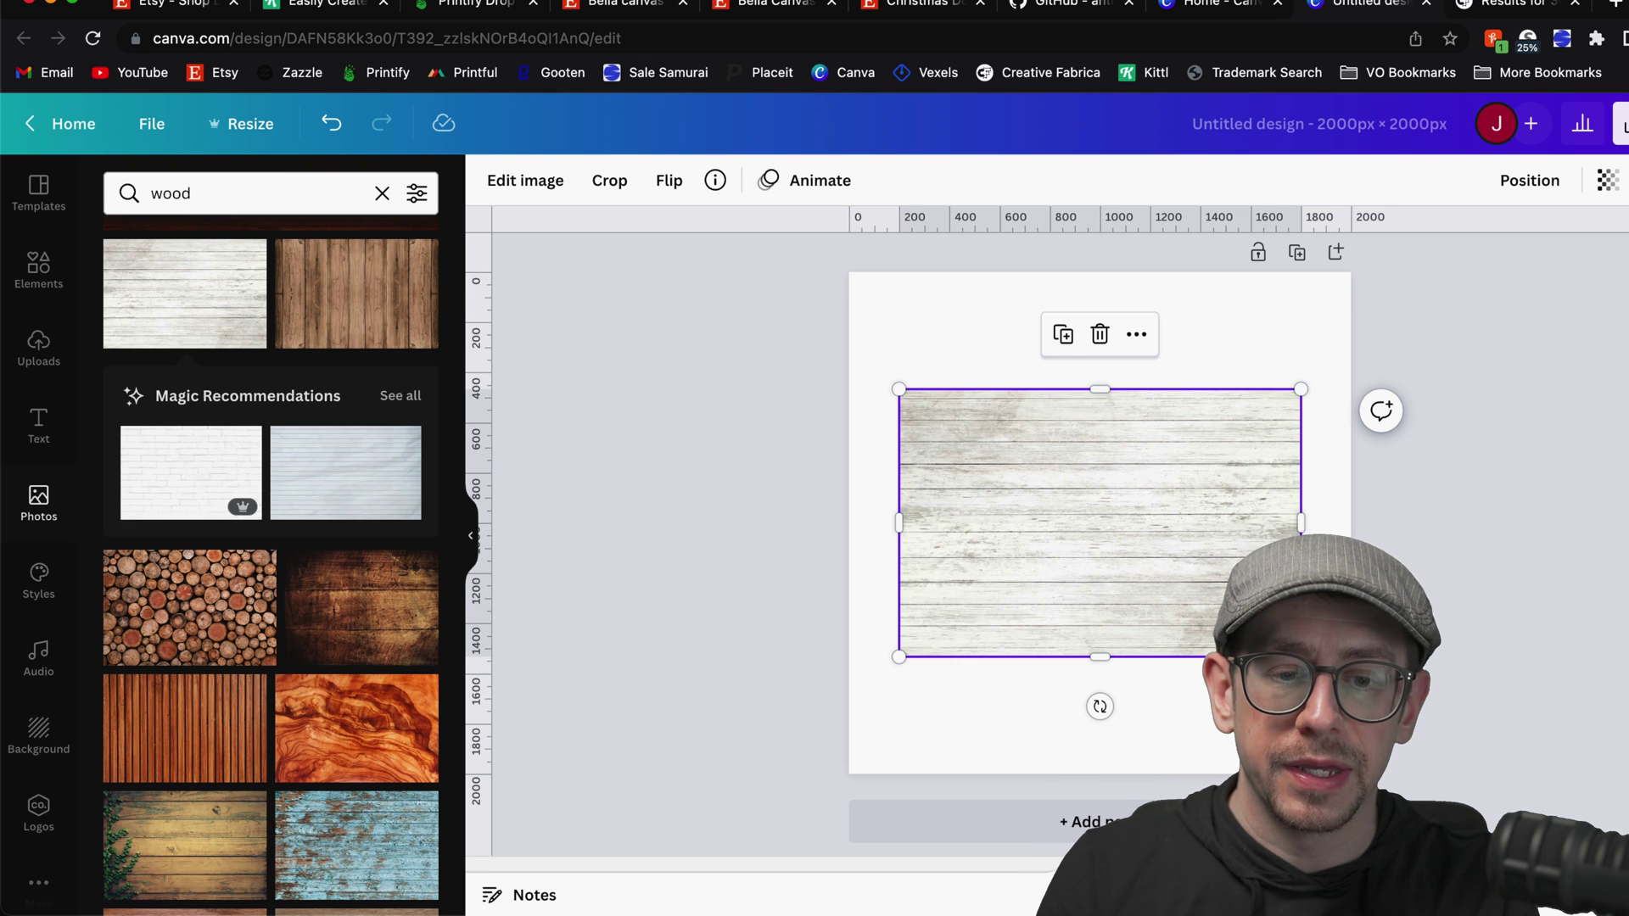
drag(1301, 657, 1477, 773)
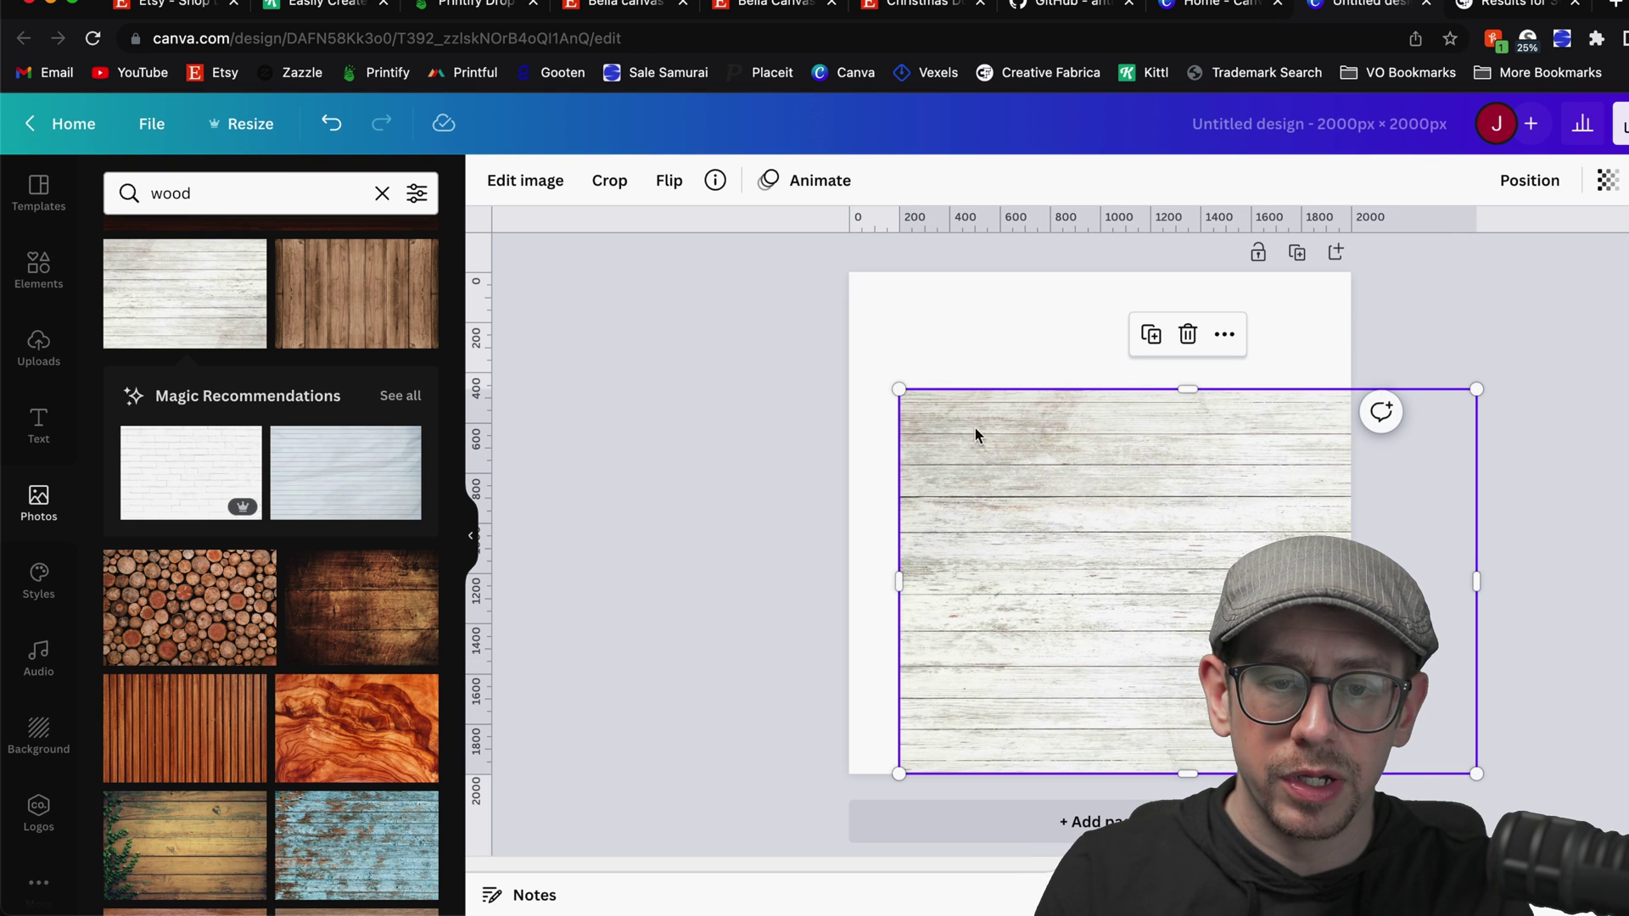
drag(901, 391, 723, 272)
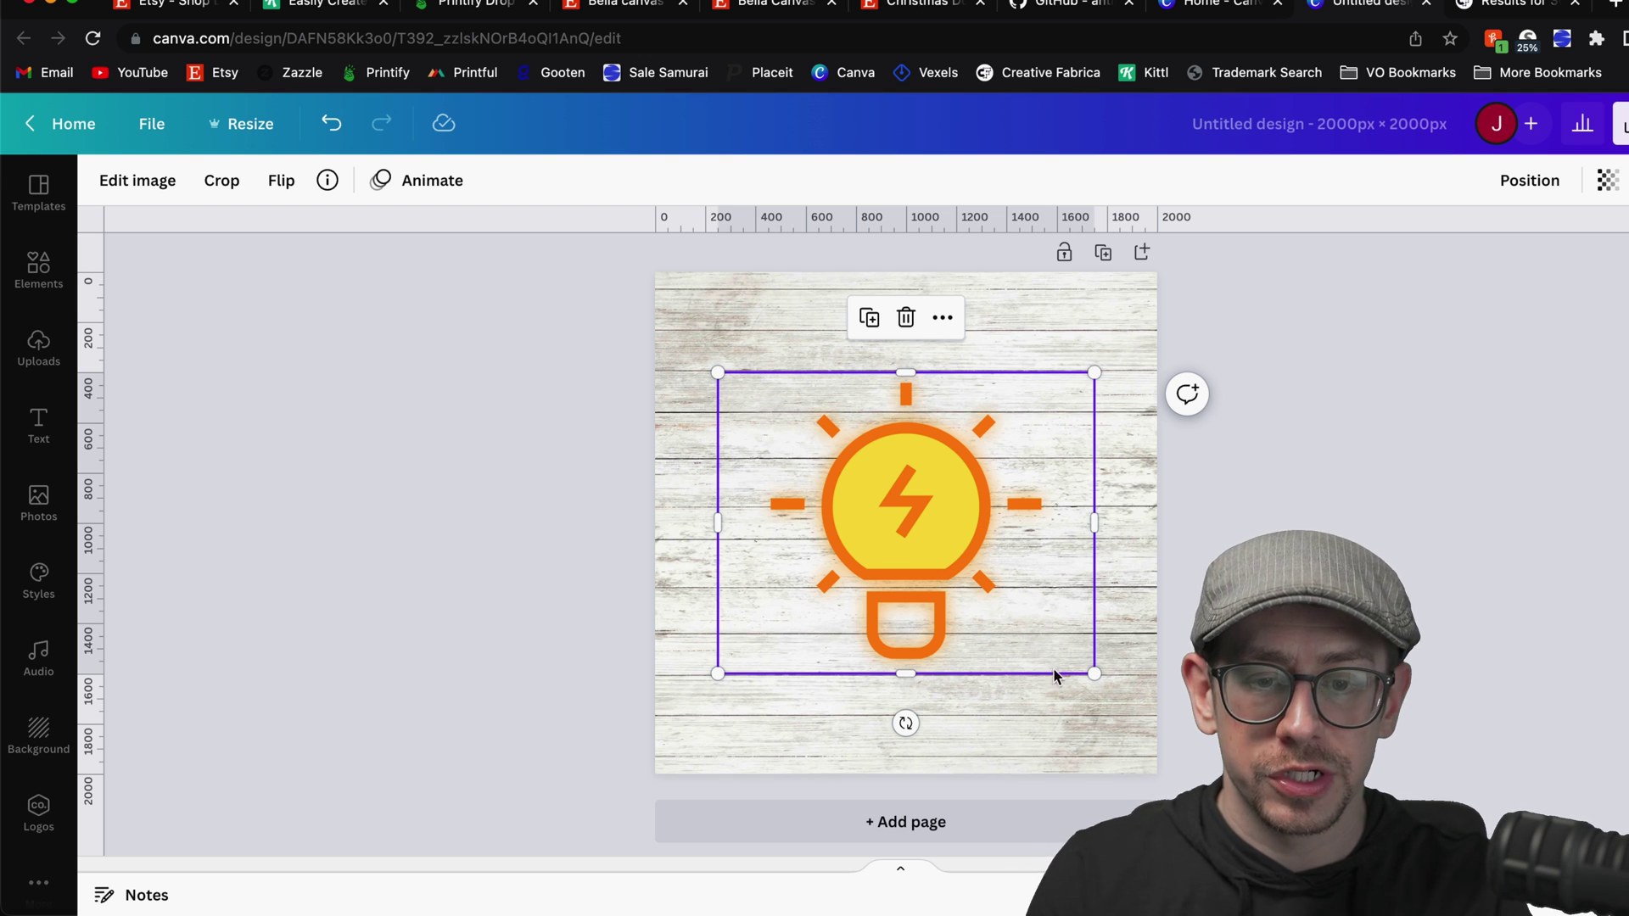
Shrink the lightbulb into the bottom-left corner and place a 'Black' heading beside it at bottom right
drag(1095, 675, 861, 486)
drag(844, 450, 781, 723)
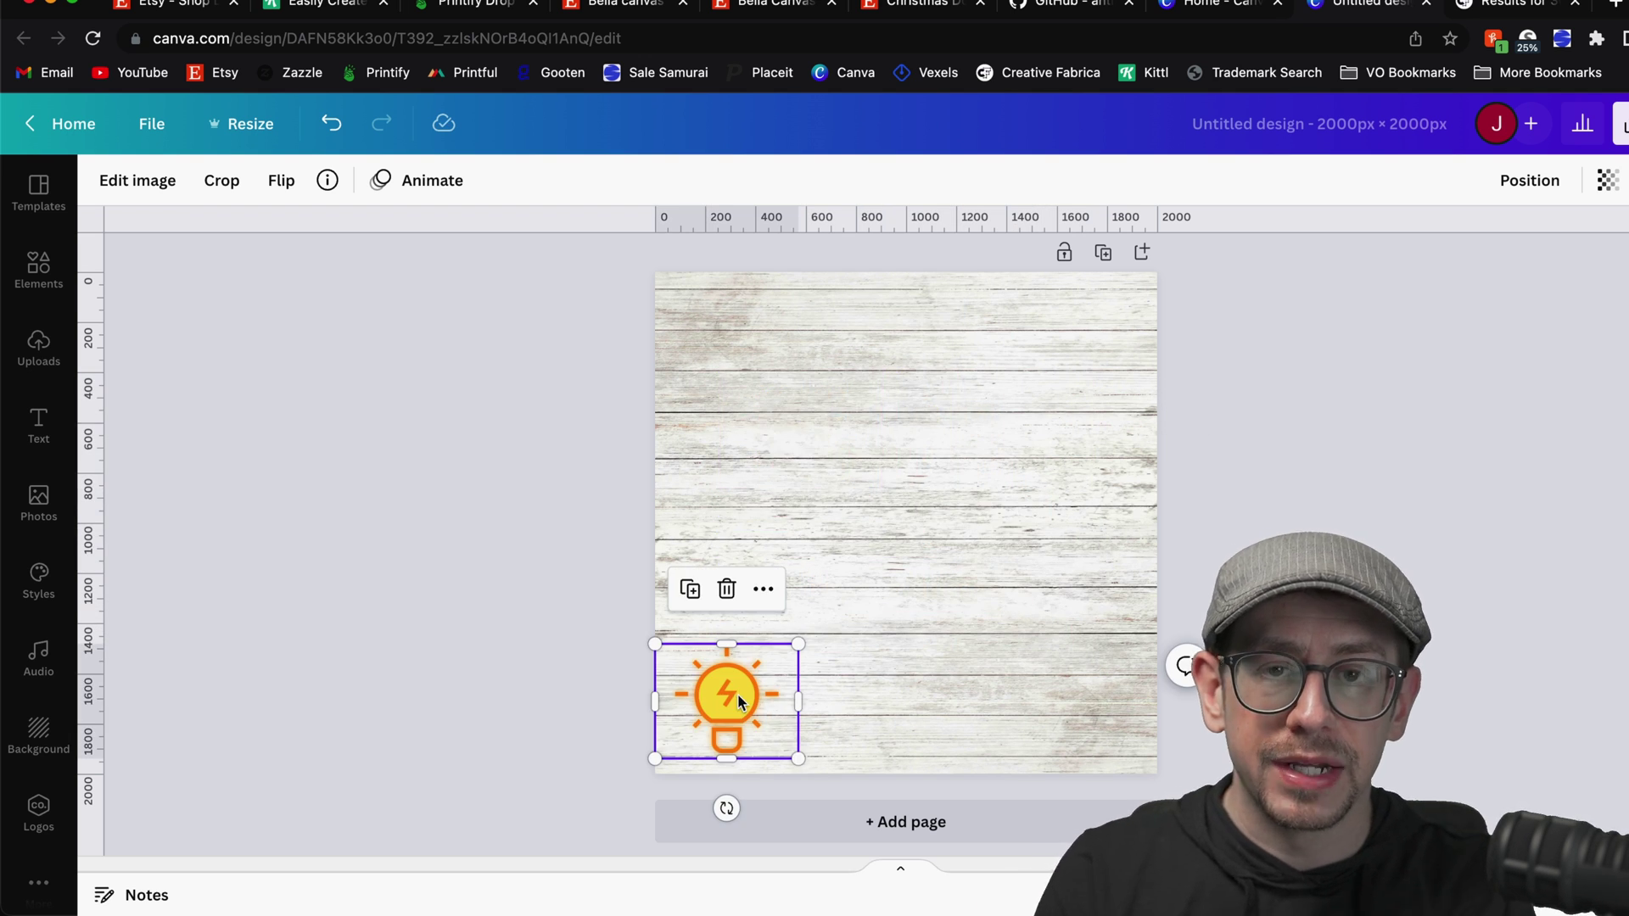
key(t)
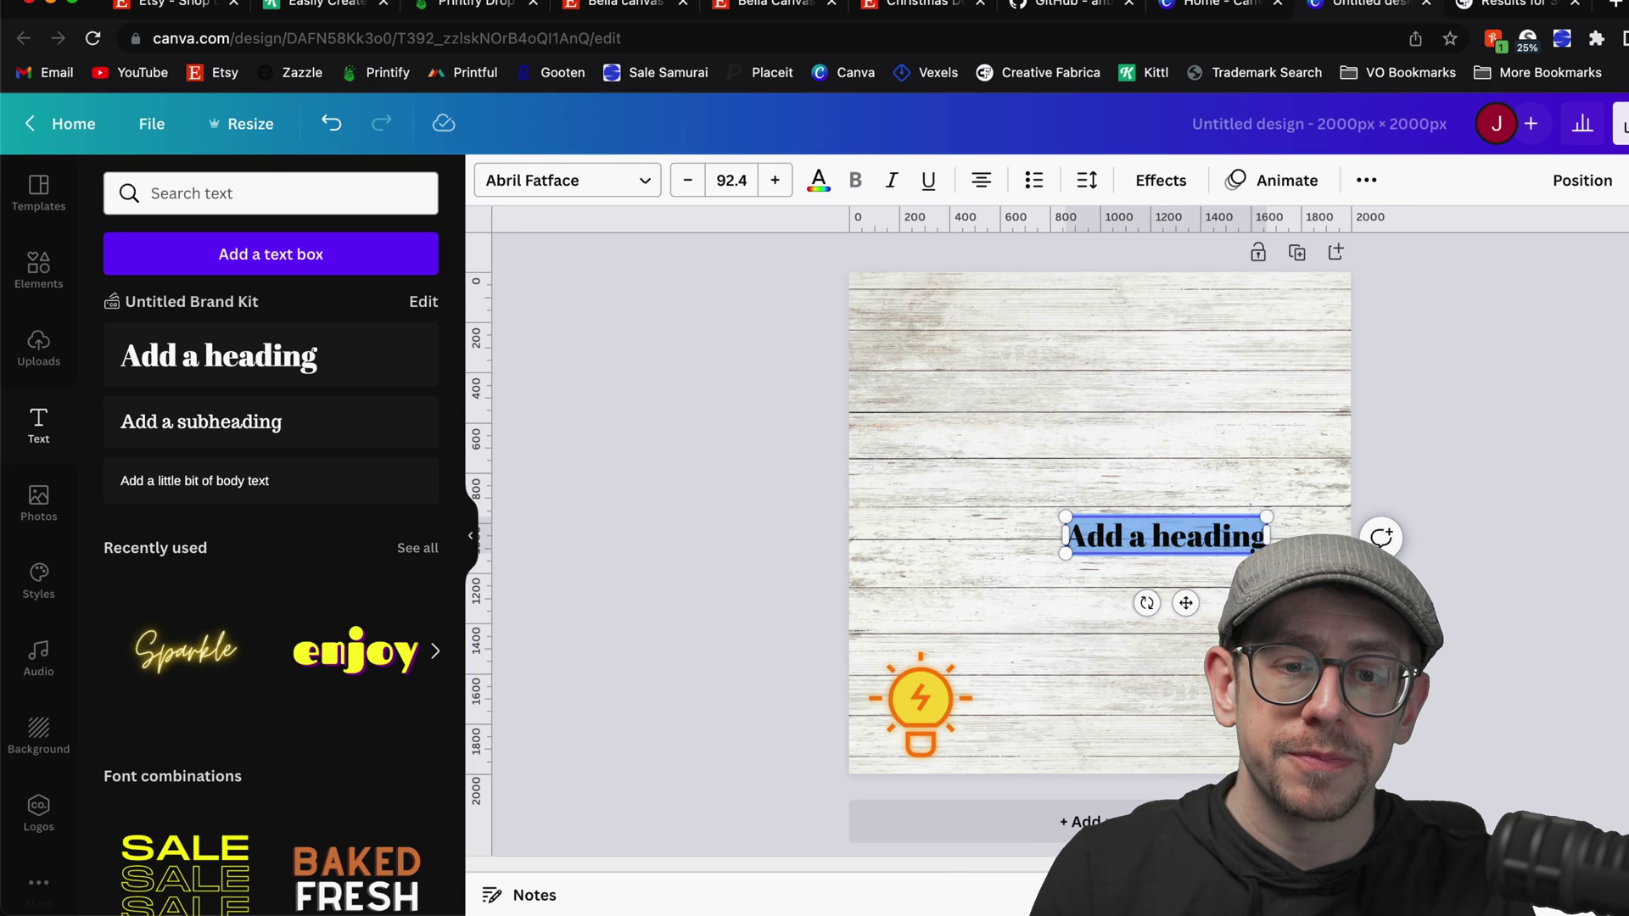
click(472, 521)
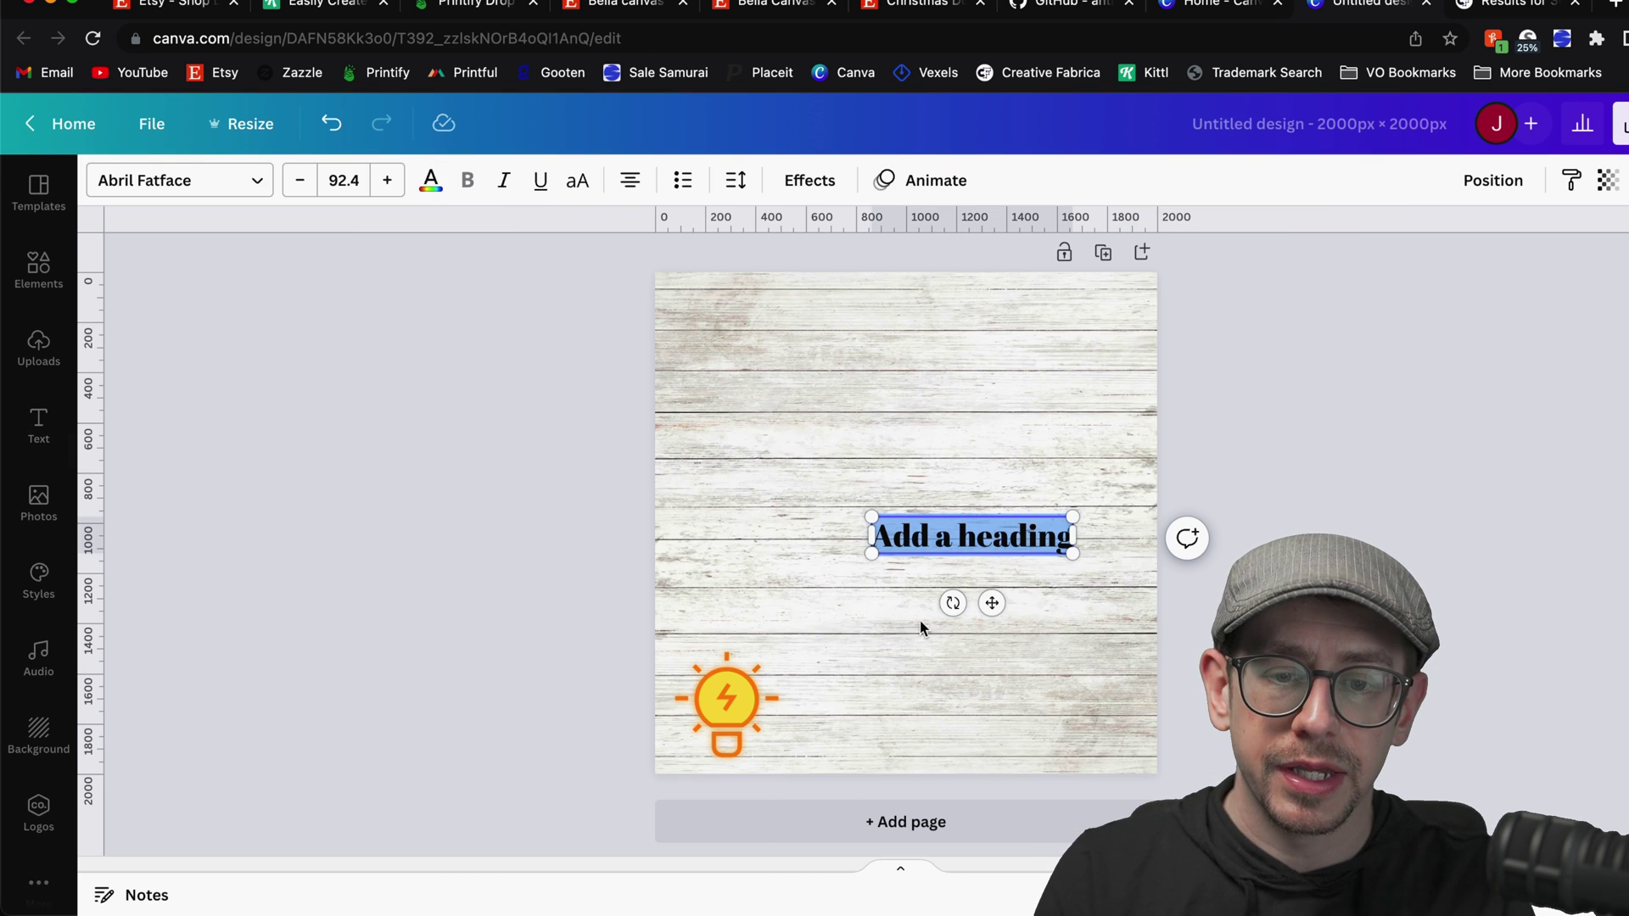
drag(990, 604, 1028, 744)
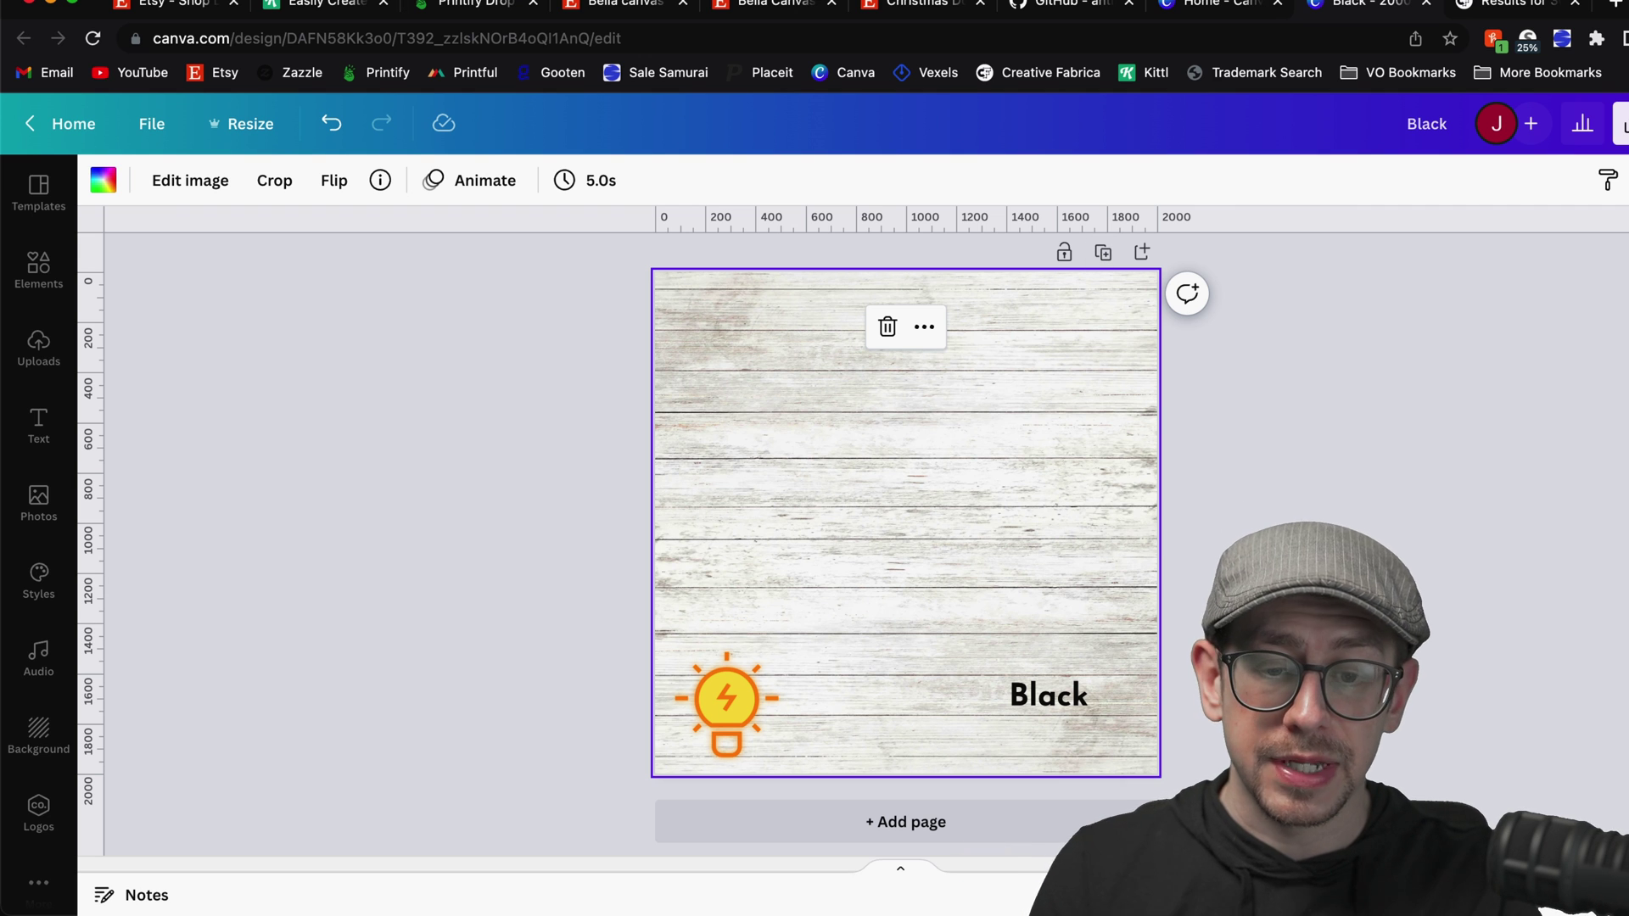
click(1382, 421)
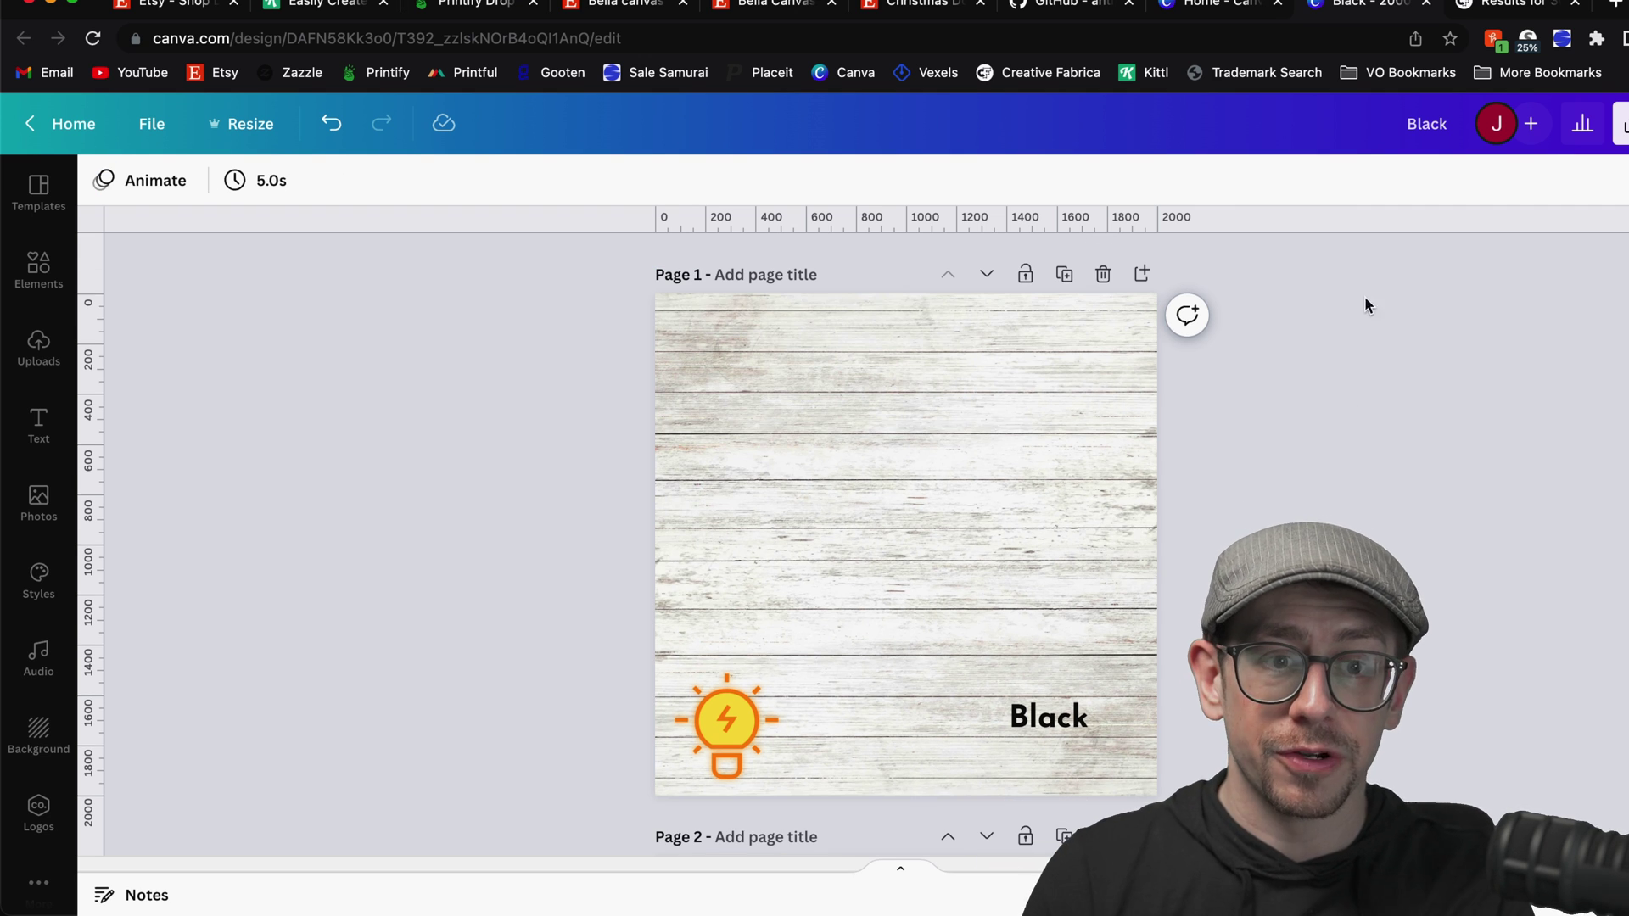
Browse the Creative Fabrica search results for Bella Canvas 3001 shirt mockups
click(1520, 7)
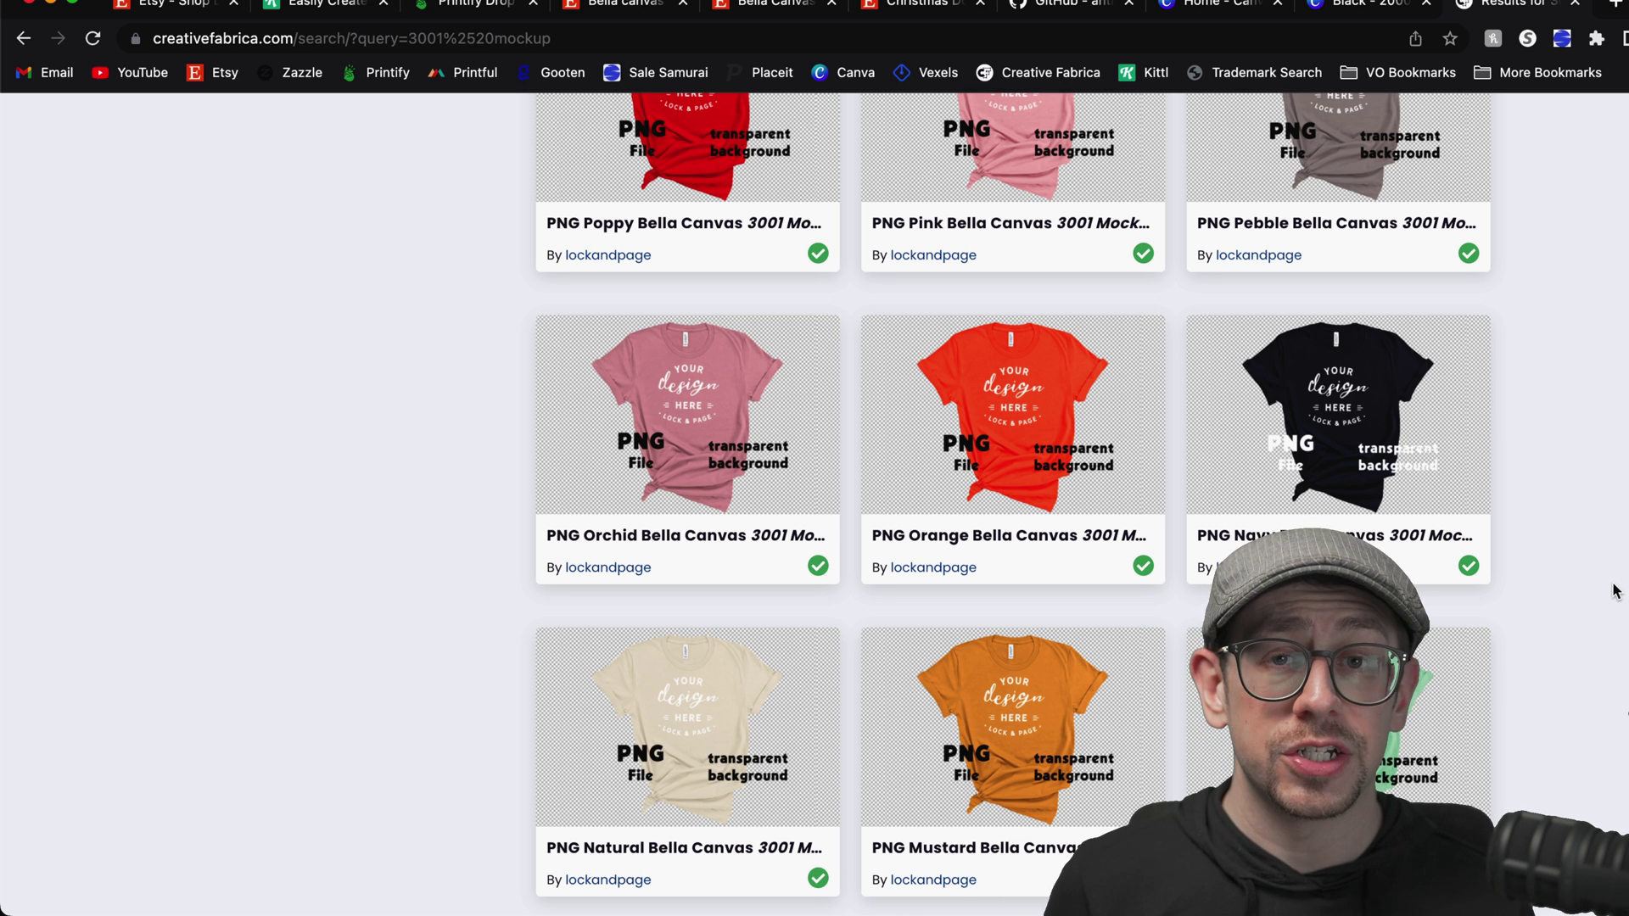
scroll(1549, 503, down, 2)
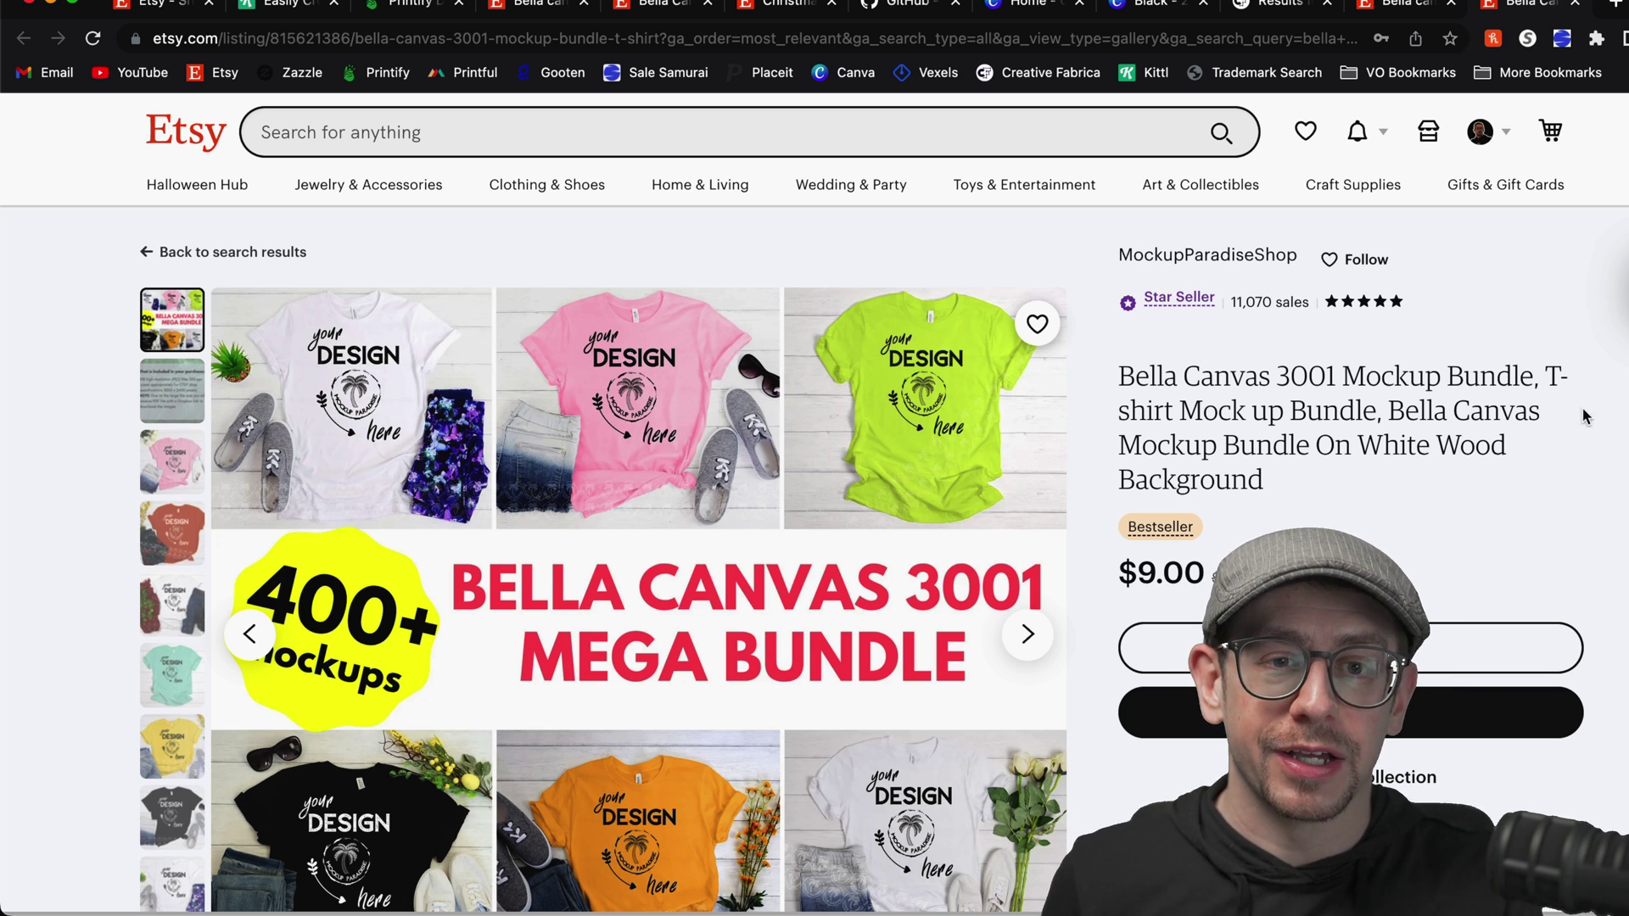
mouse_move(1471, 190)
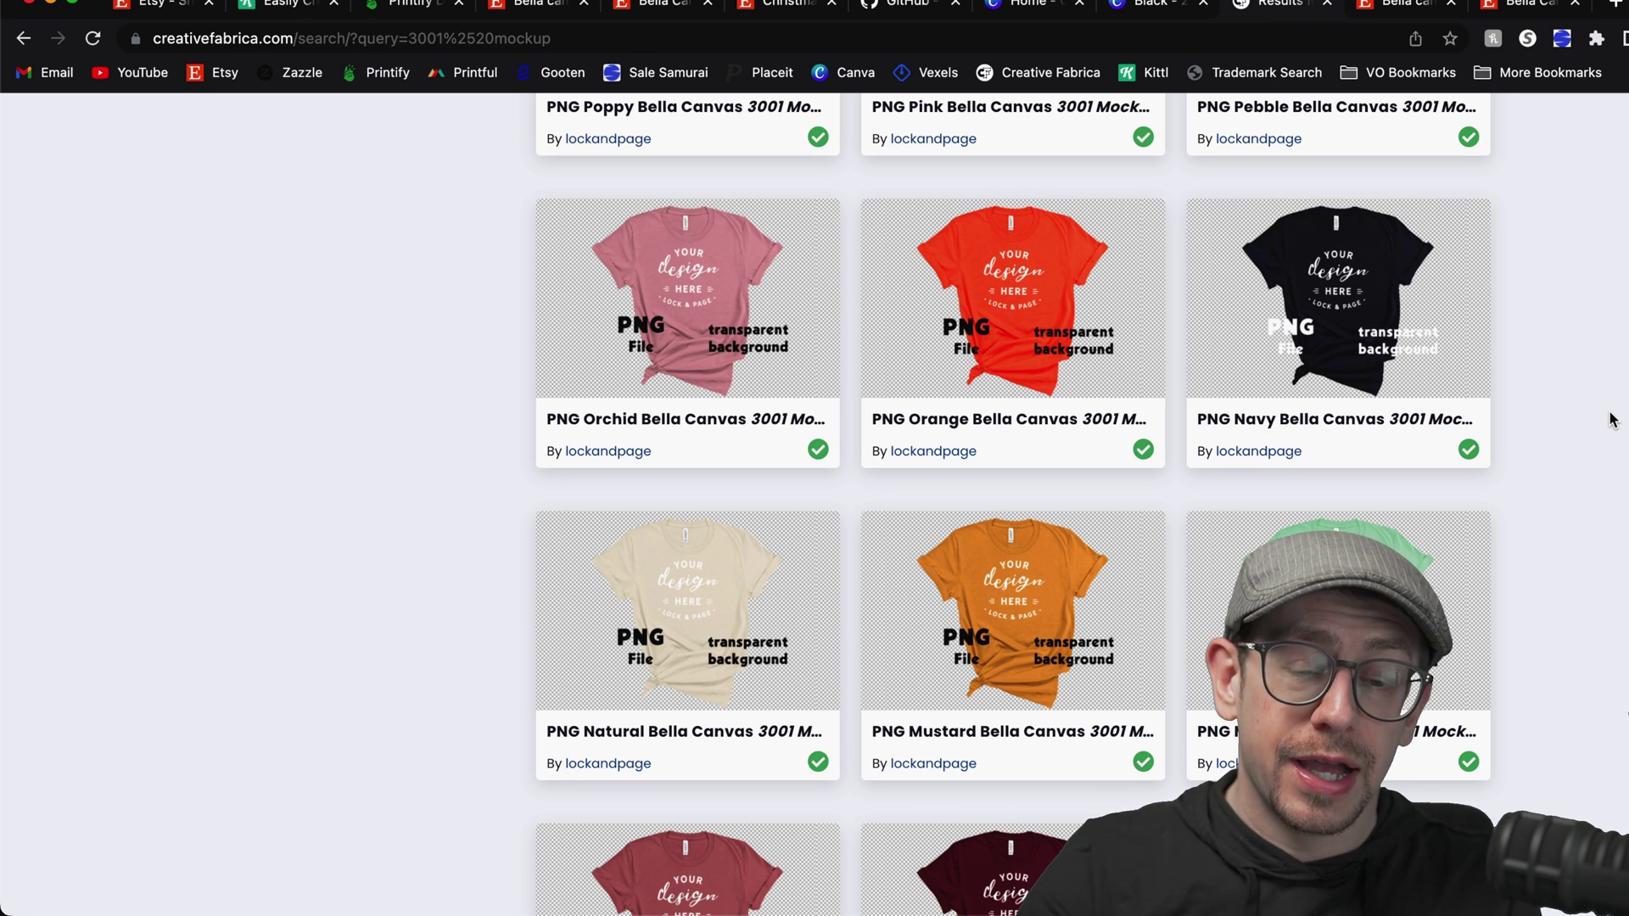
Scroll through the Etsy Bella Canvas mockup bundle listing to compare
click(1528, 9)
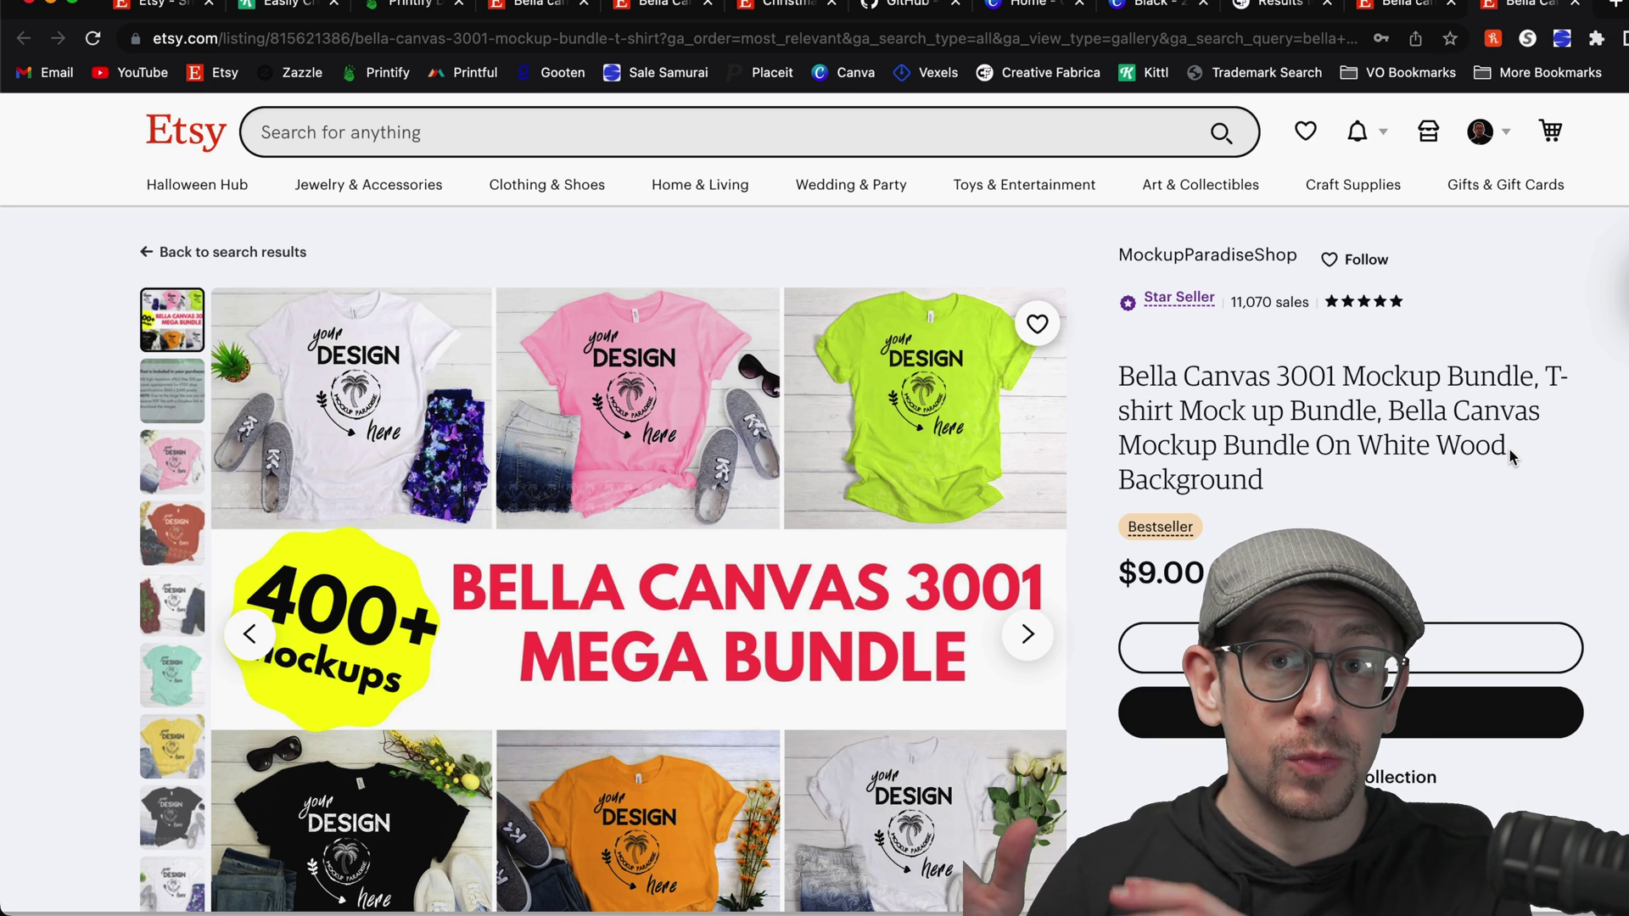
scroll(1519, 467, down, 1)
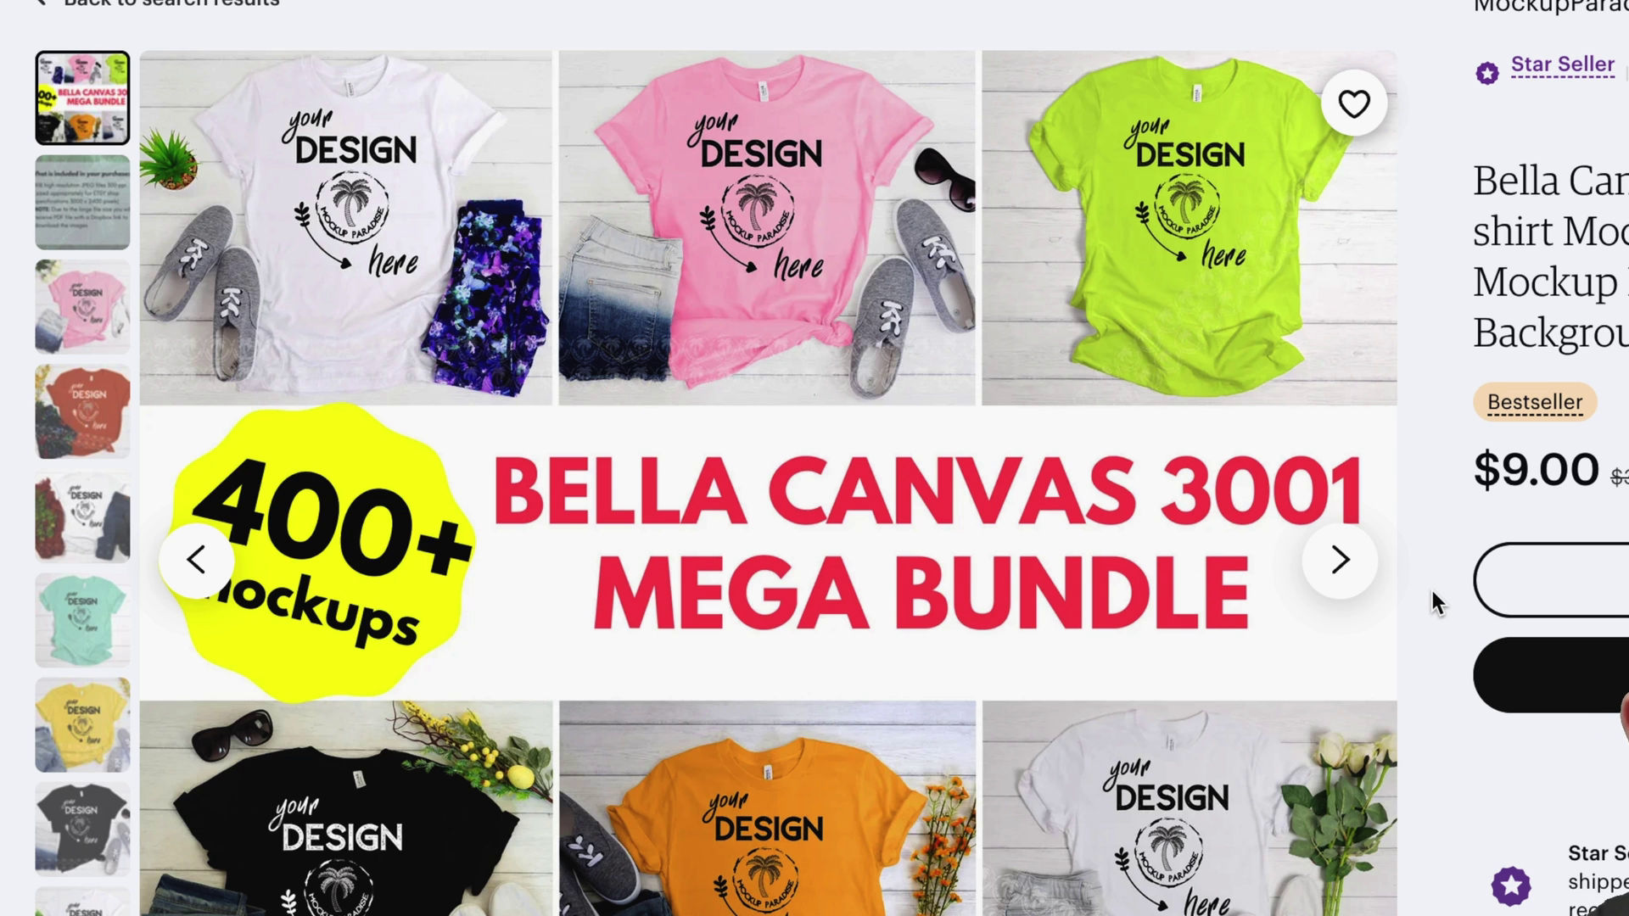
scroll(1432, 591, down, 1)
scroll(1280, 775, down, 1)
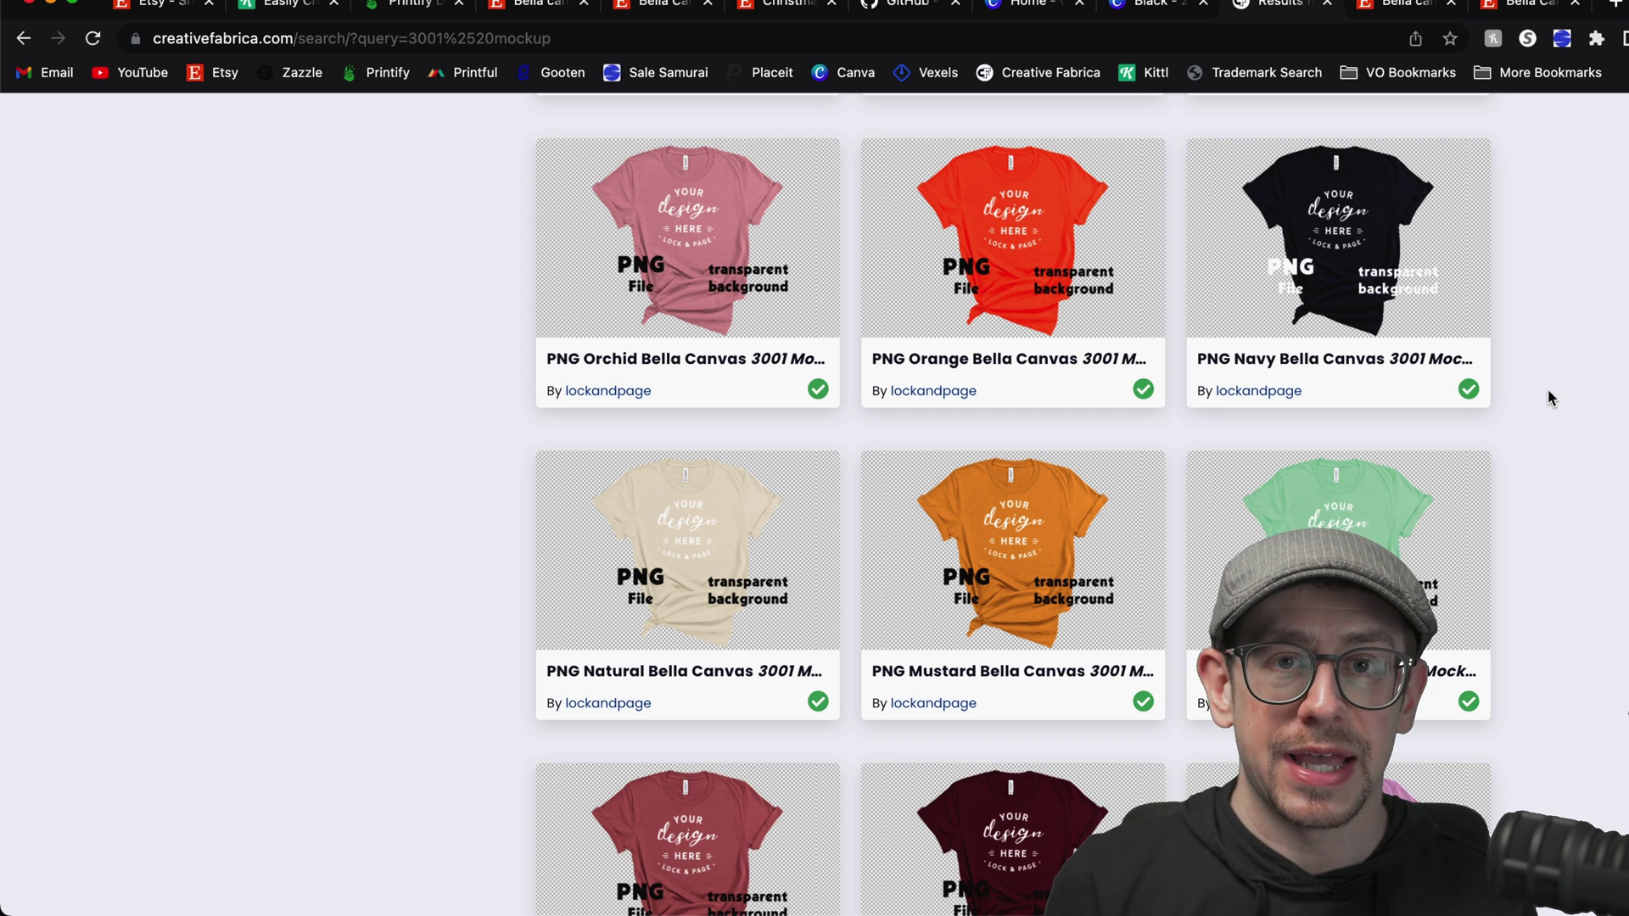
scroll(1539, 380, down, 1)
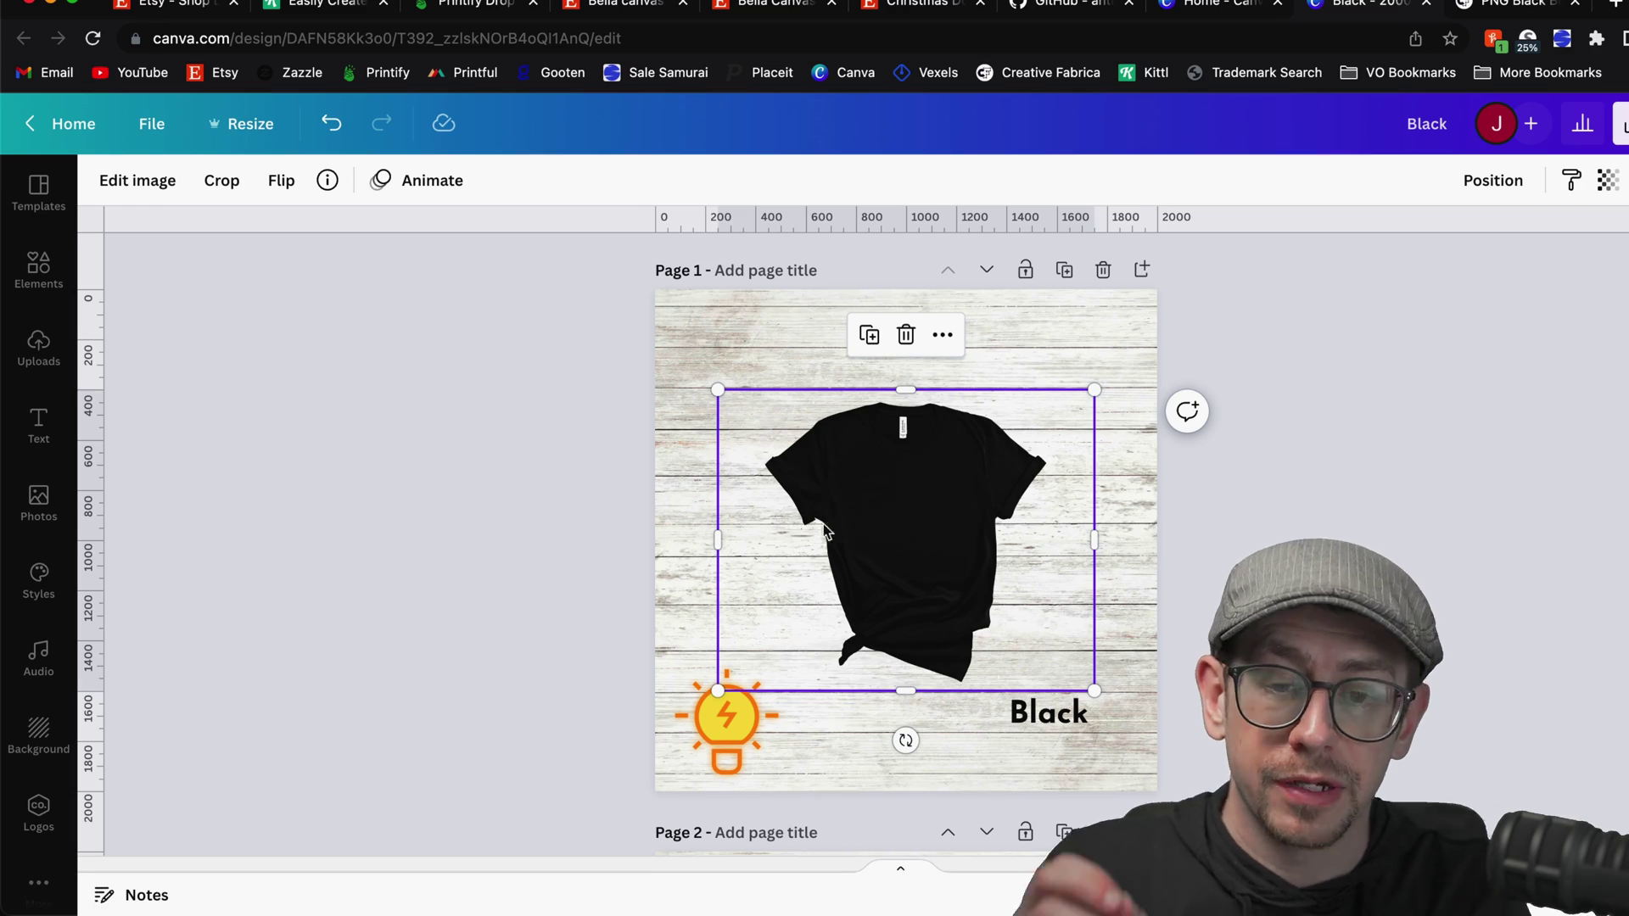
Stretch the black T-shirt mockup to fill the page, undoing one bad resize
drag(873, 531, 887, 469)
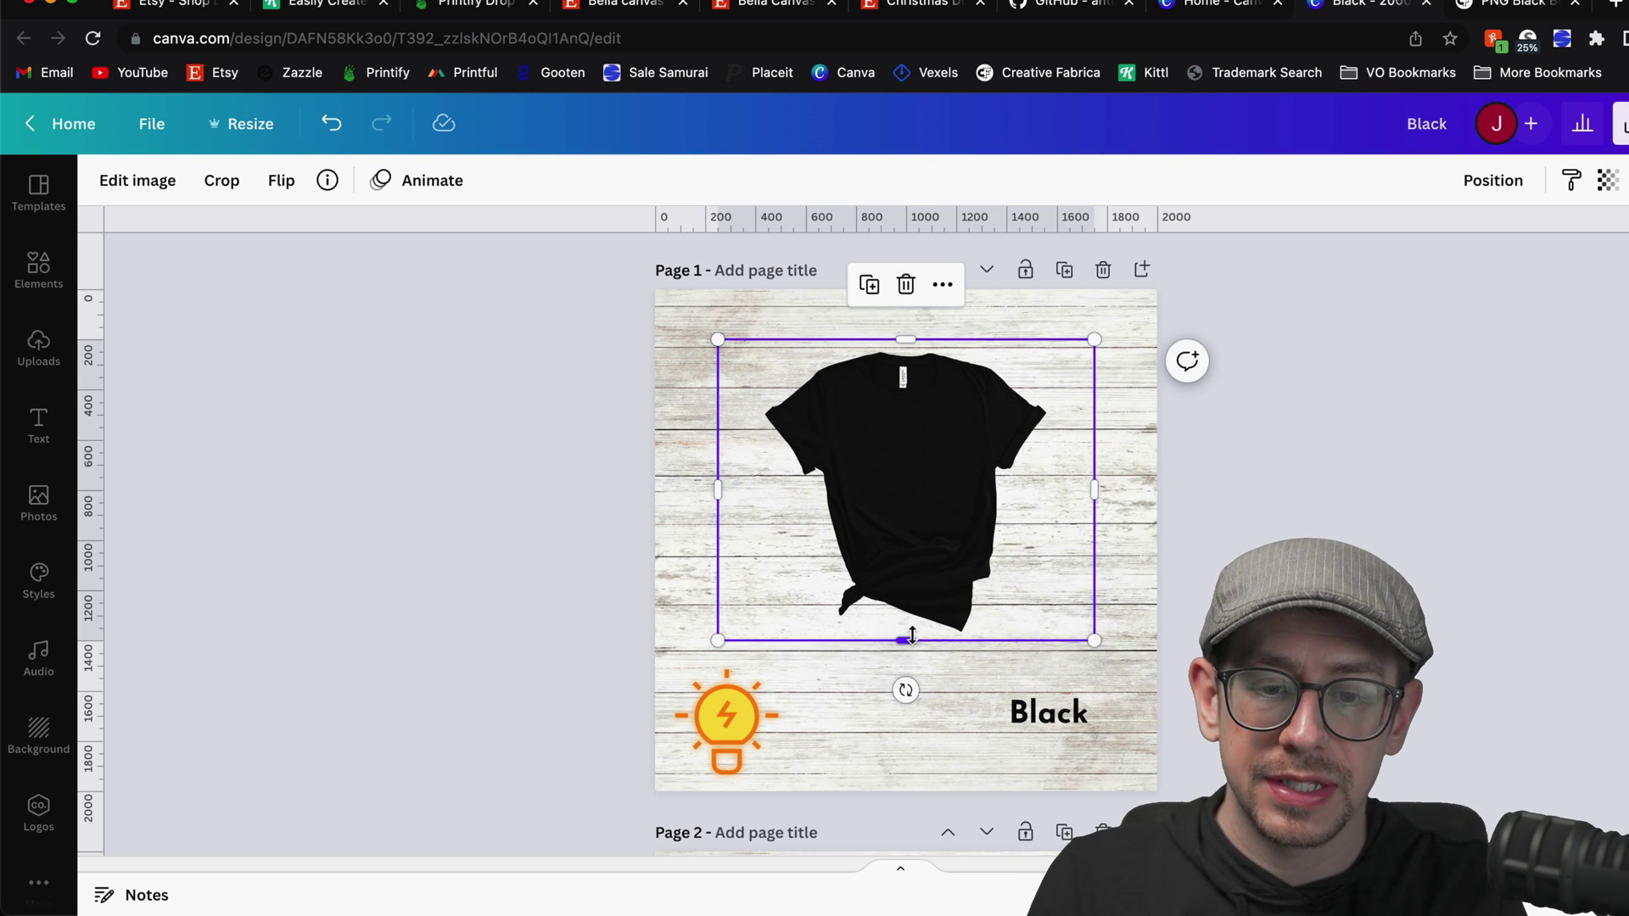
drag(906, 641, 912, 740)
drag(962, 538, 964, 513)
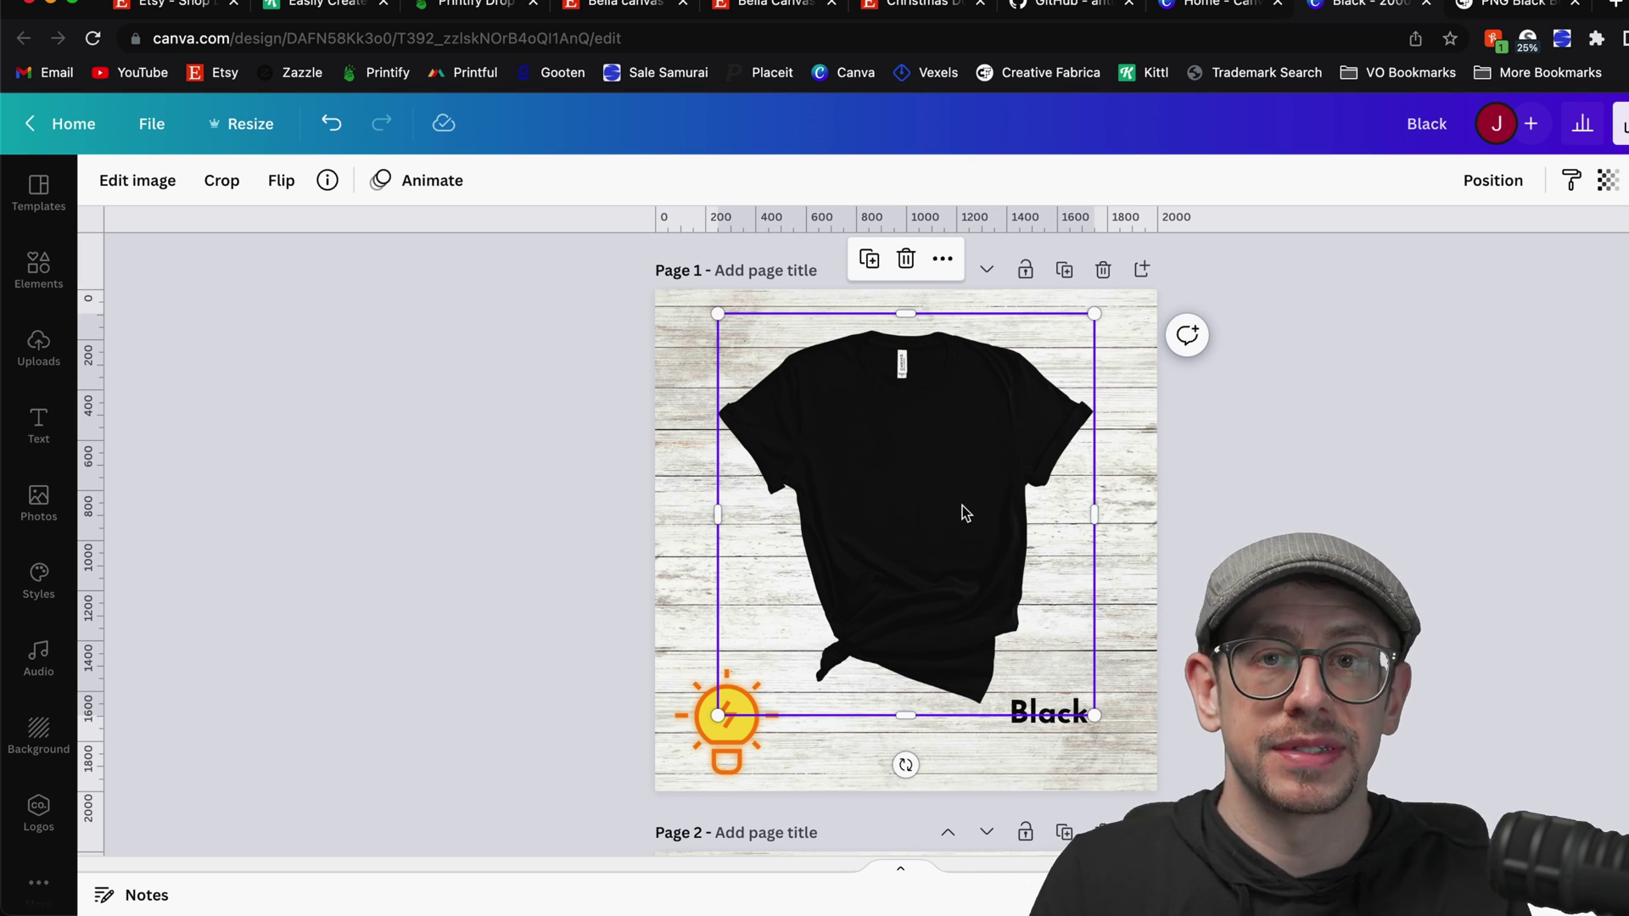
key(super+z)
key(super+z)
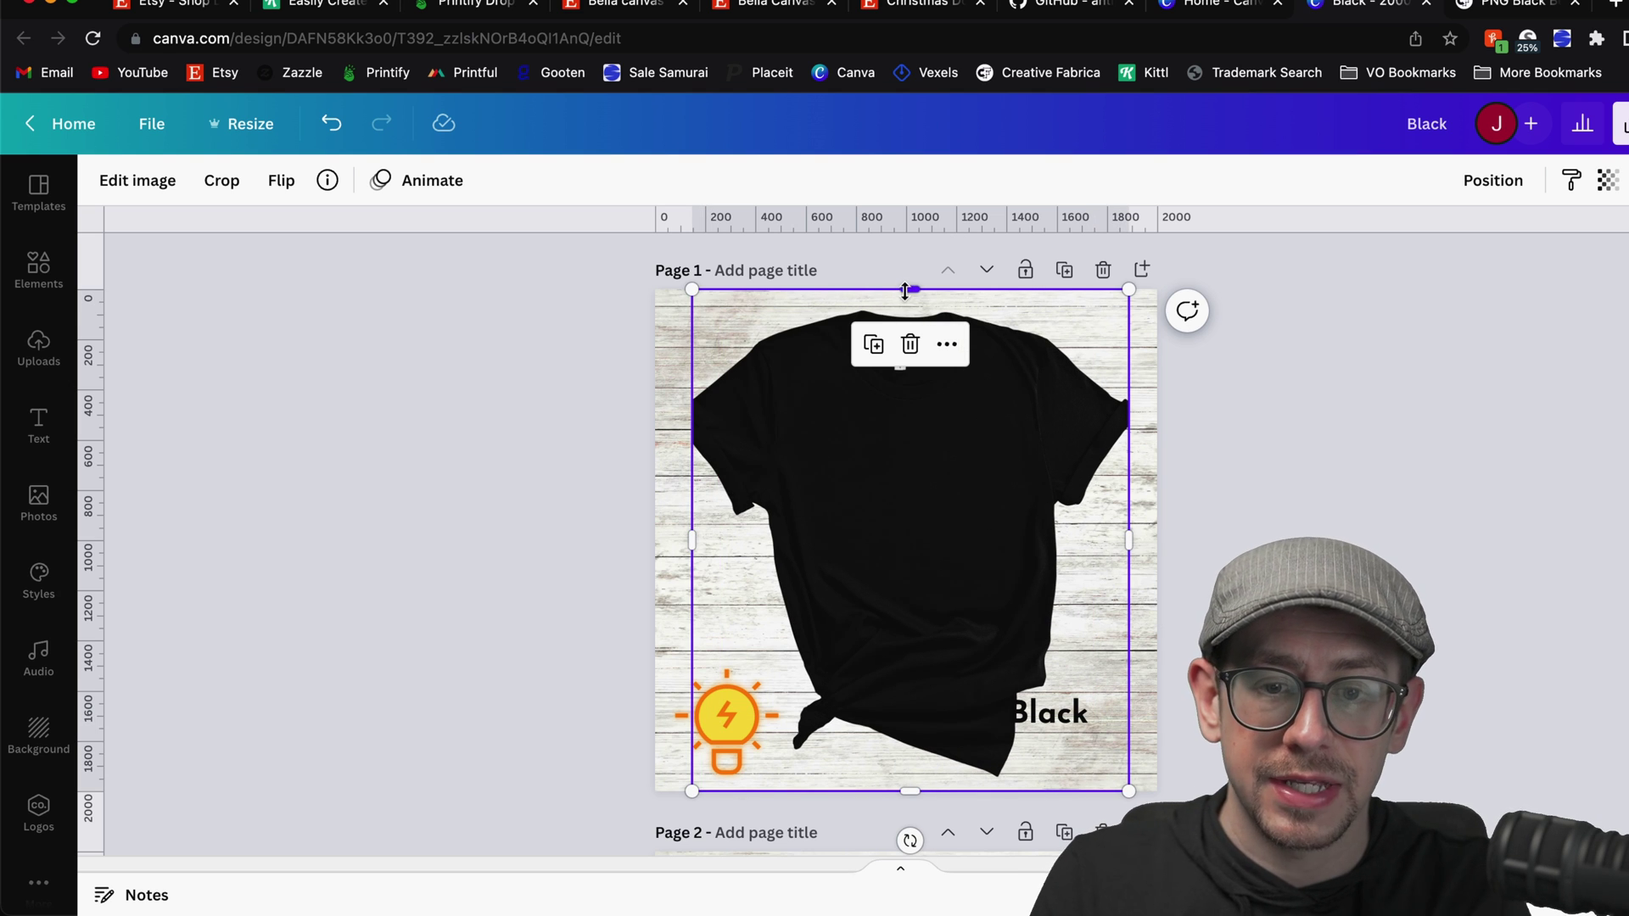
drag(903, 291, 906, 293)
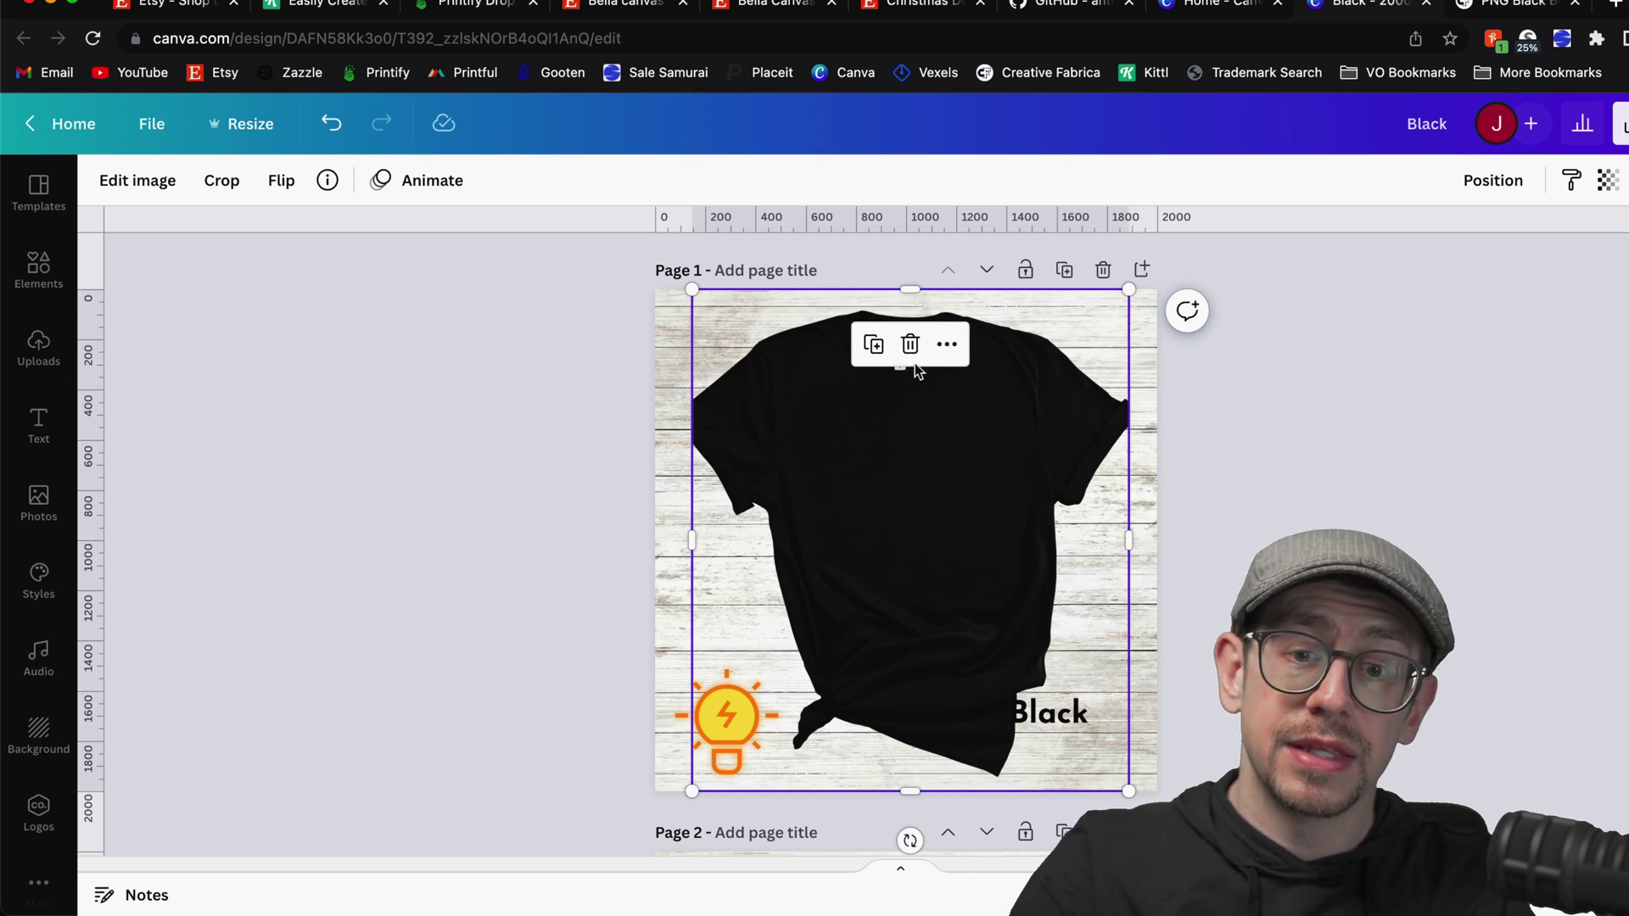
drag(686, 538, 666, 539)
drag(1129, 542, 1146, 538)
click(1510, 721)
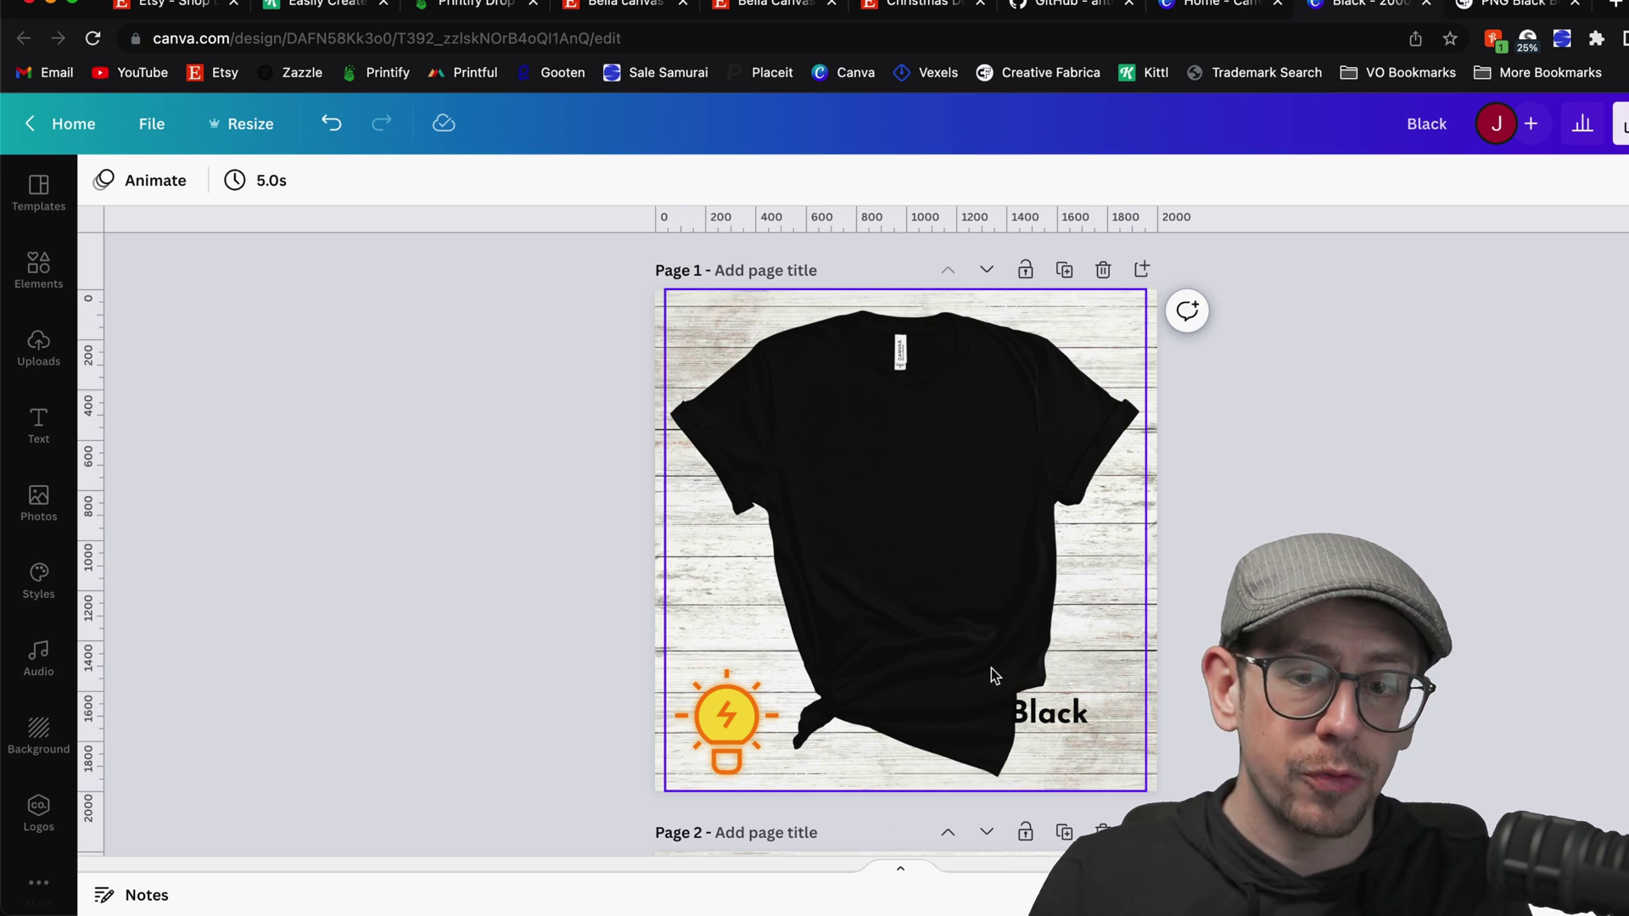
Nudge the Black label slightly right and down
click(1052, 713)
drag(1065, 710, 1093, 718)
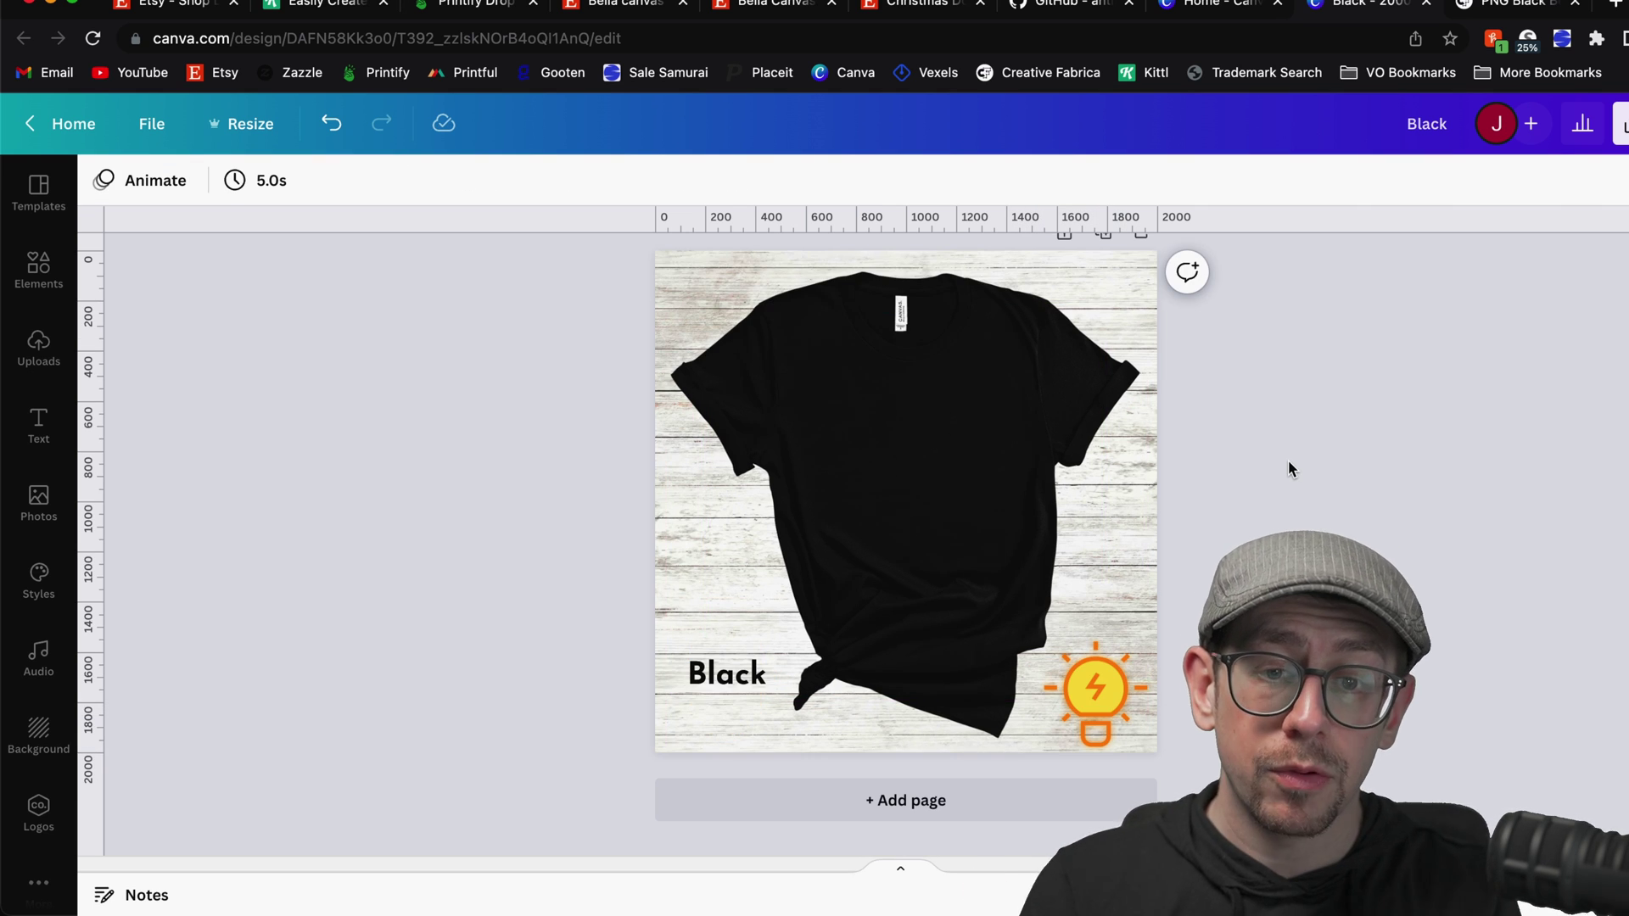
scroll(1288, 460, up, 2)
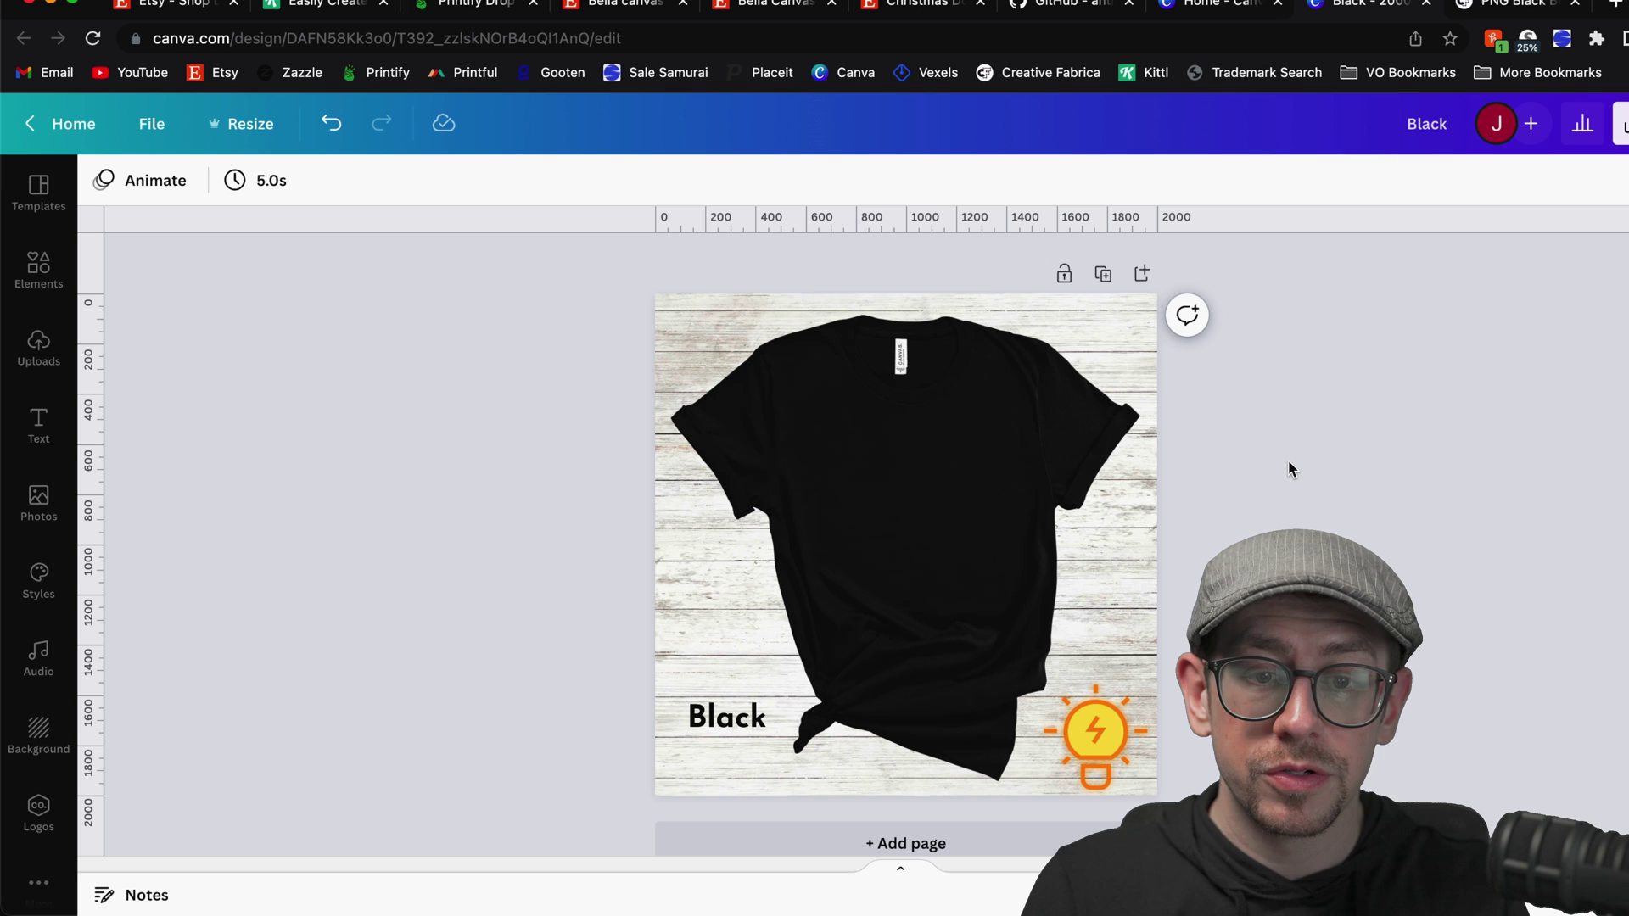
Duplicate the page and change its label from 'Black' to 'White'
click(1099, 277)
click(735, 717)
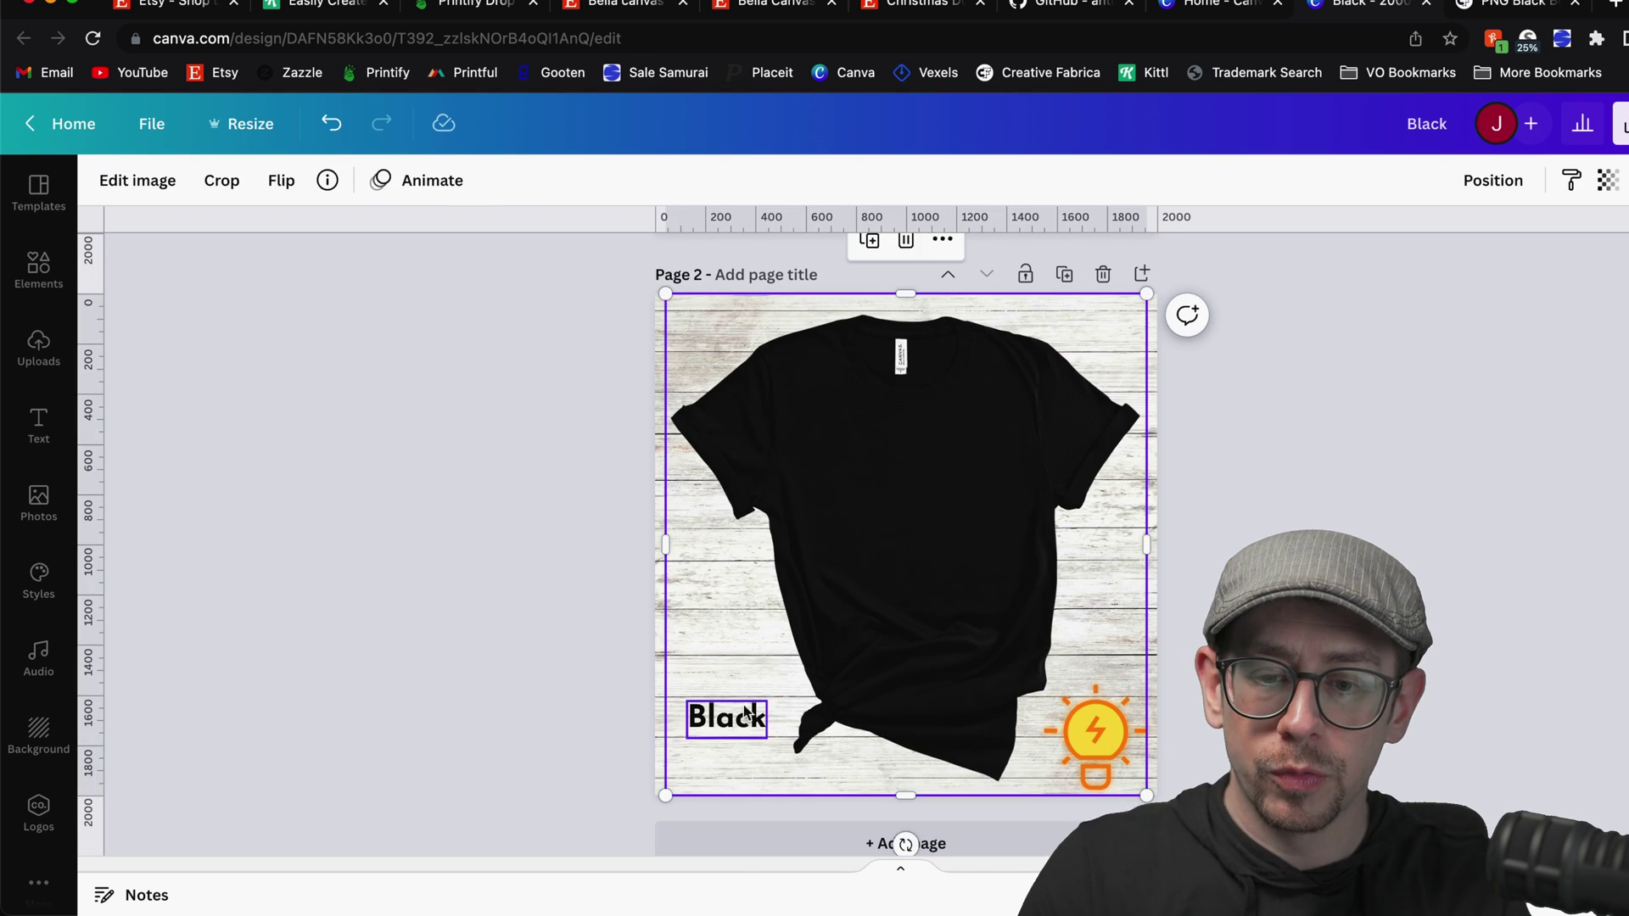
double_click(738, 715)
text(White)
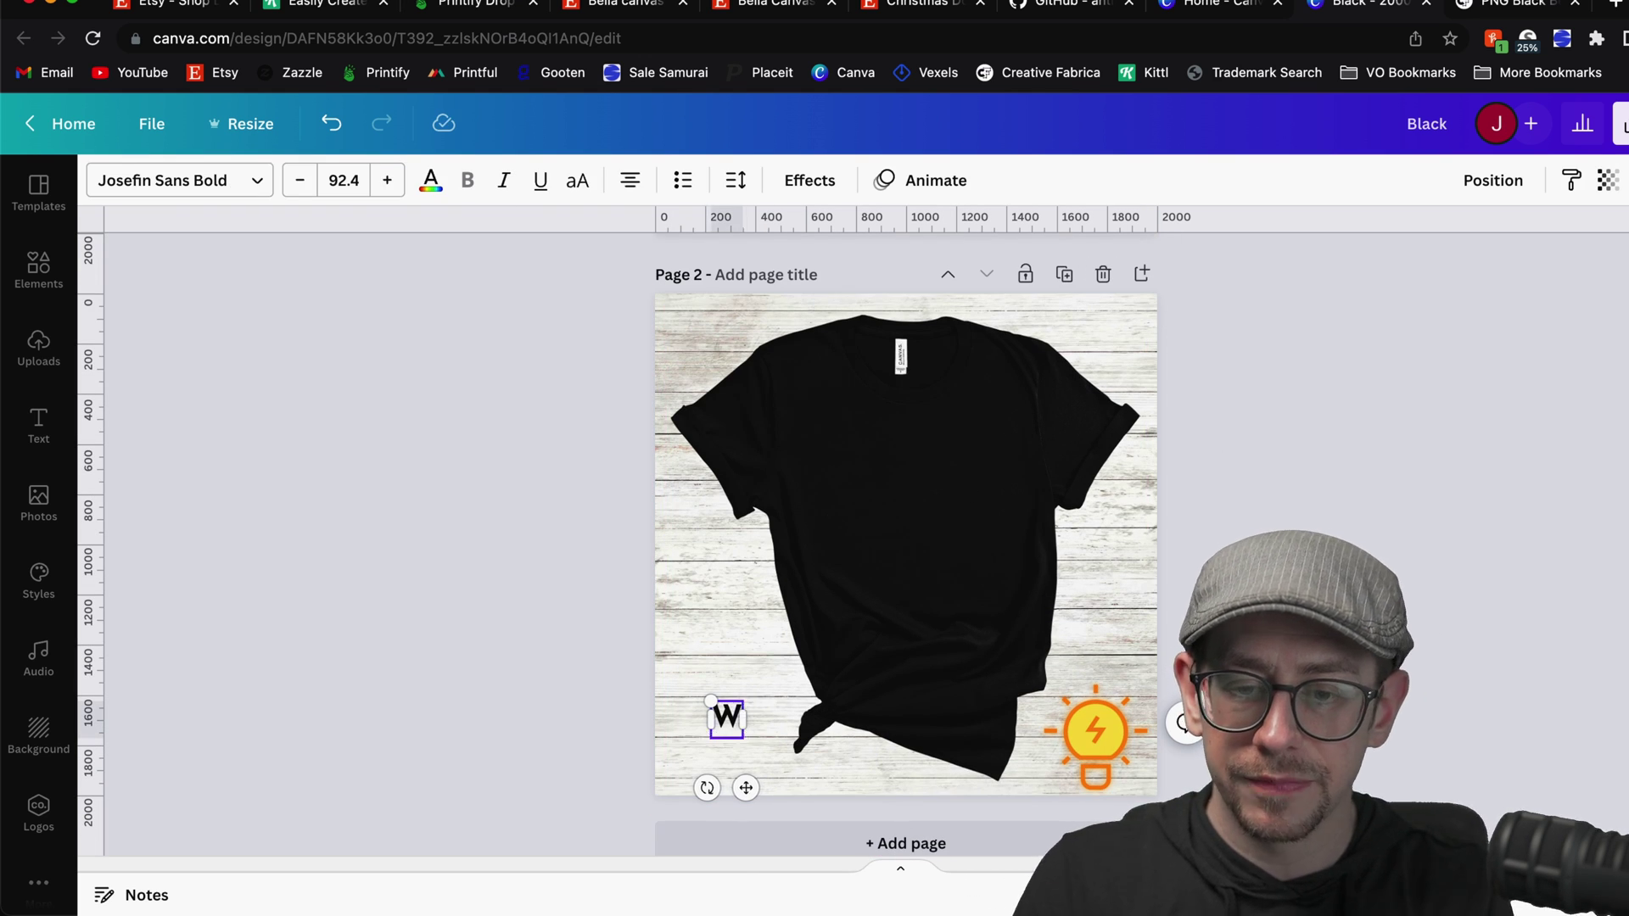
Centre the white shirt photo on the new page
click(908, 443)
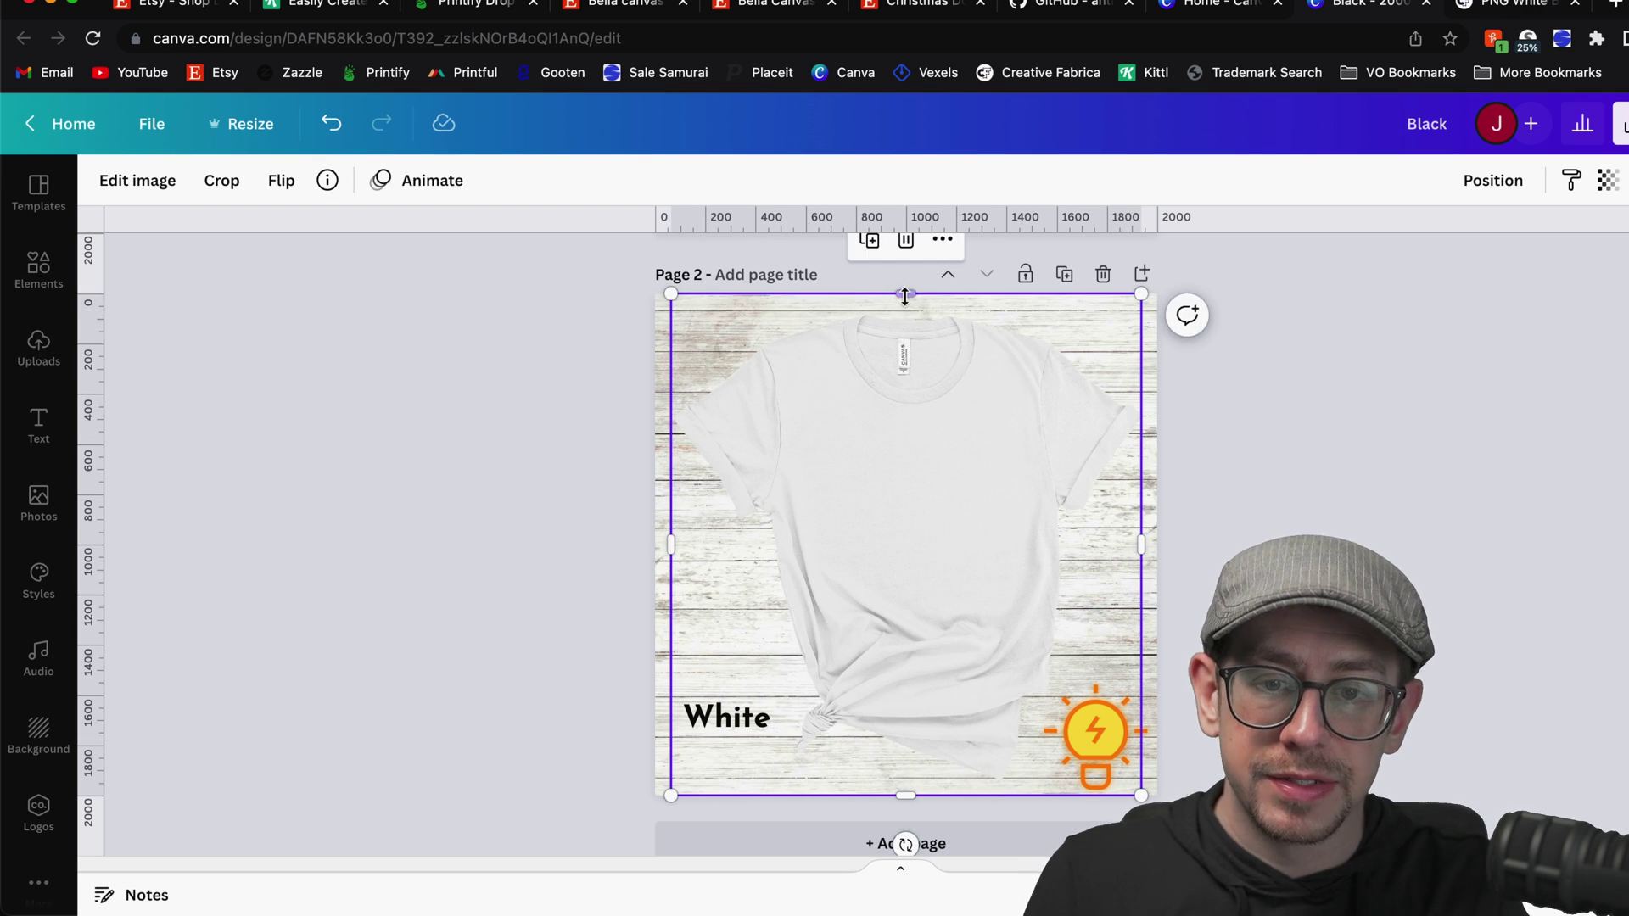
drag(869, 470, 865, 473)
click(1306, 483)
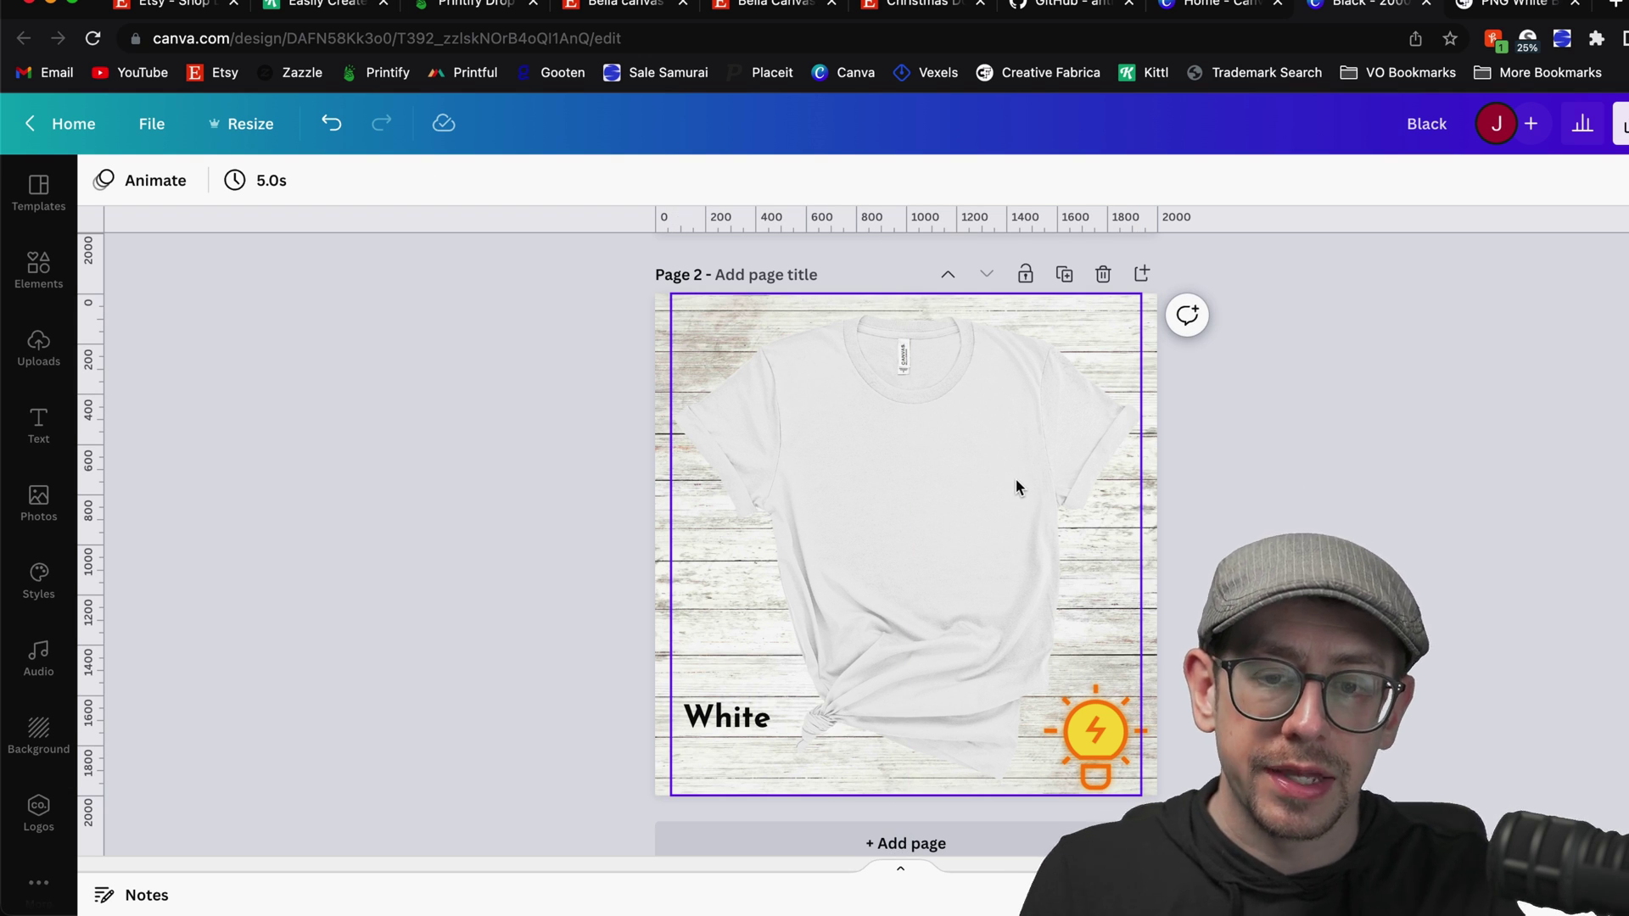
scroll(993, 501, up, 5)
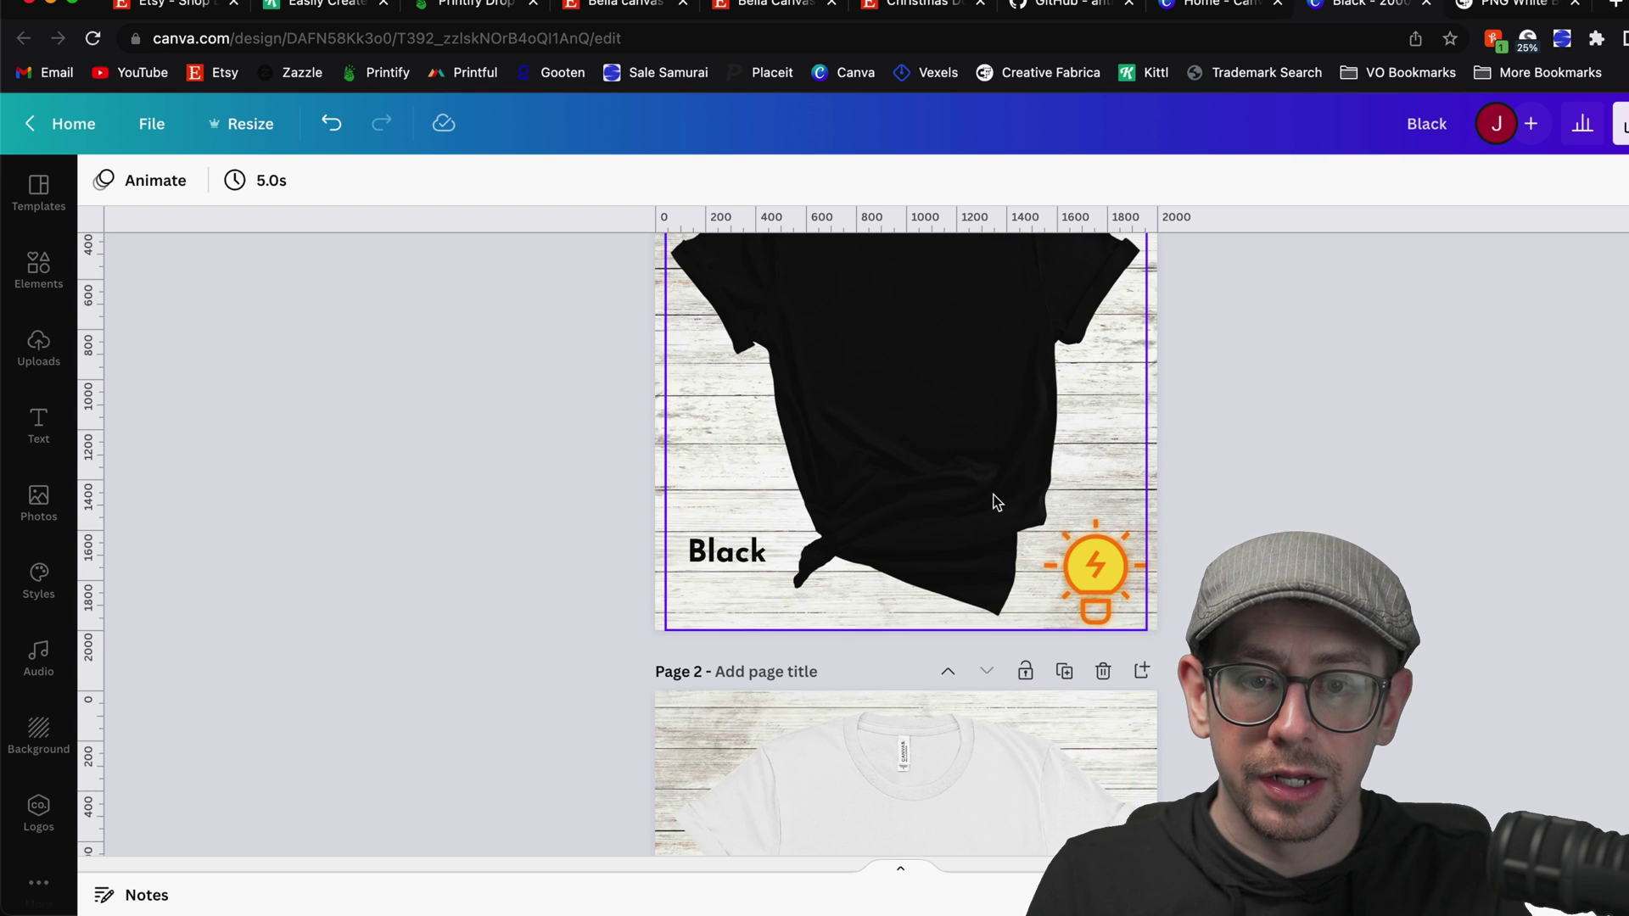
scroll(997, 502, down, 5)
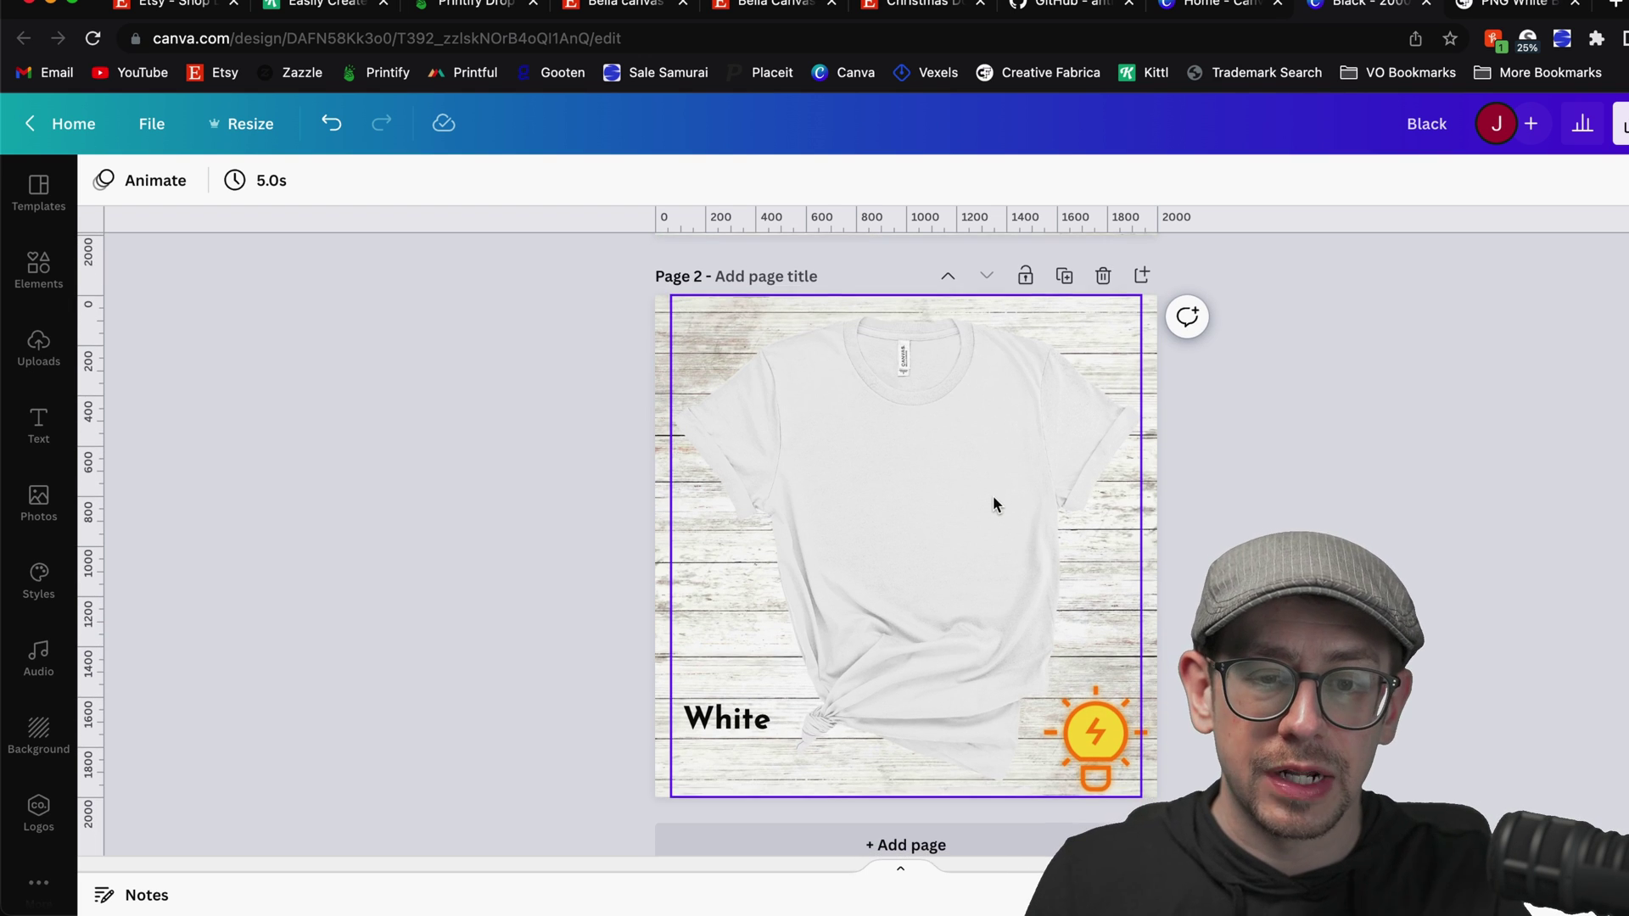
Adjust the white shirt photo in Edit image to Brightness -4 and Contrast 4
click(993, 514)
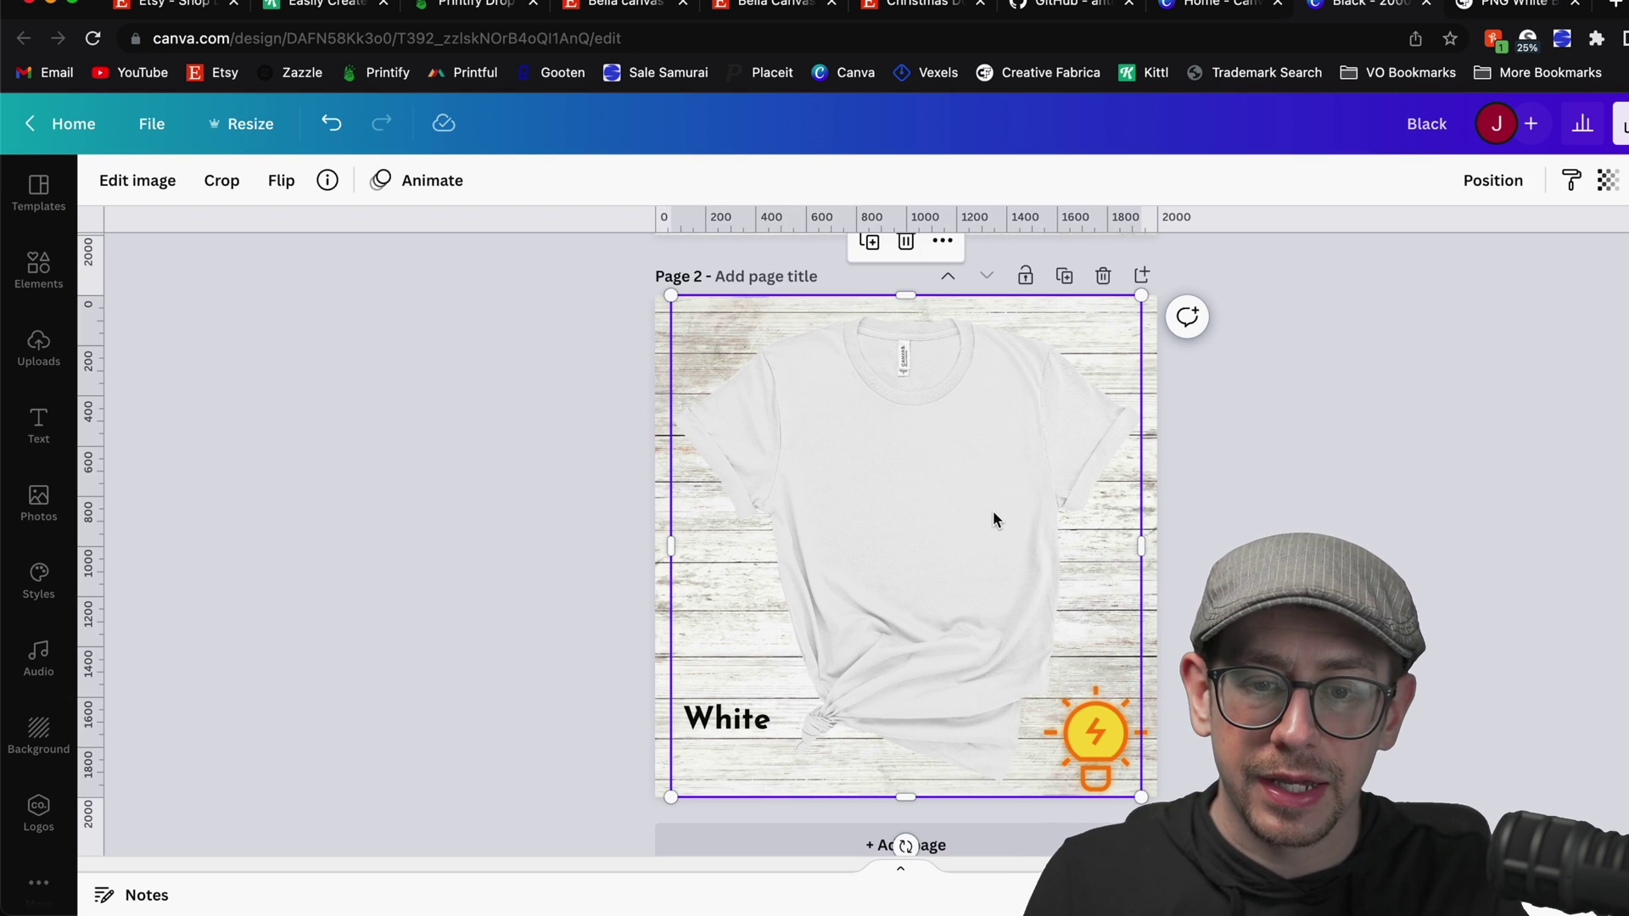
click(136, 181)
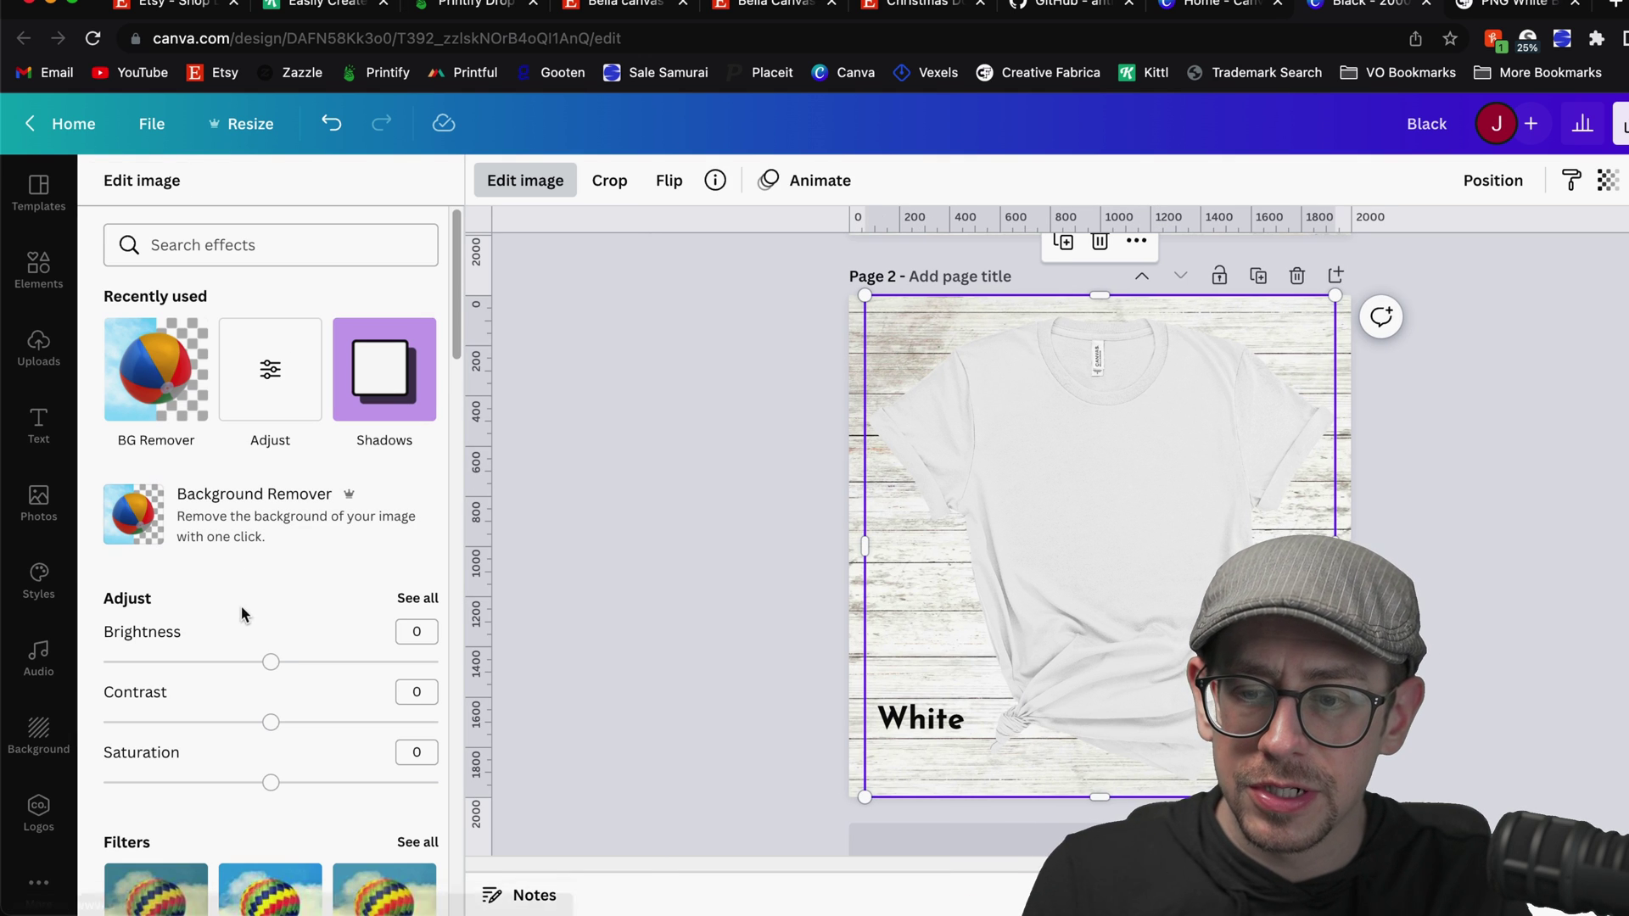
drag(269, 673, 265, 673)
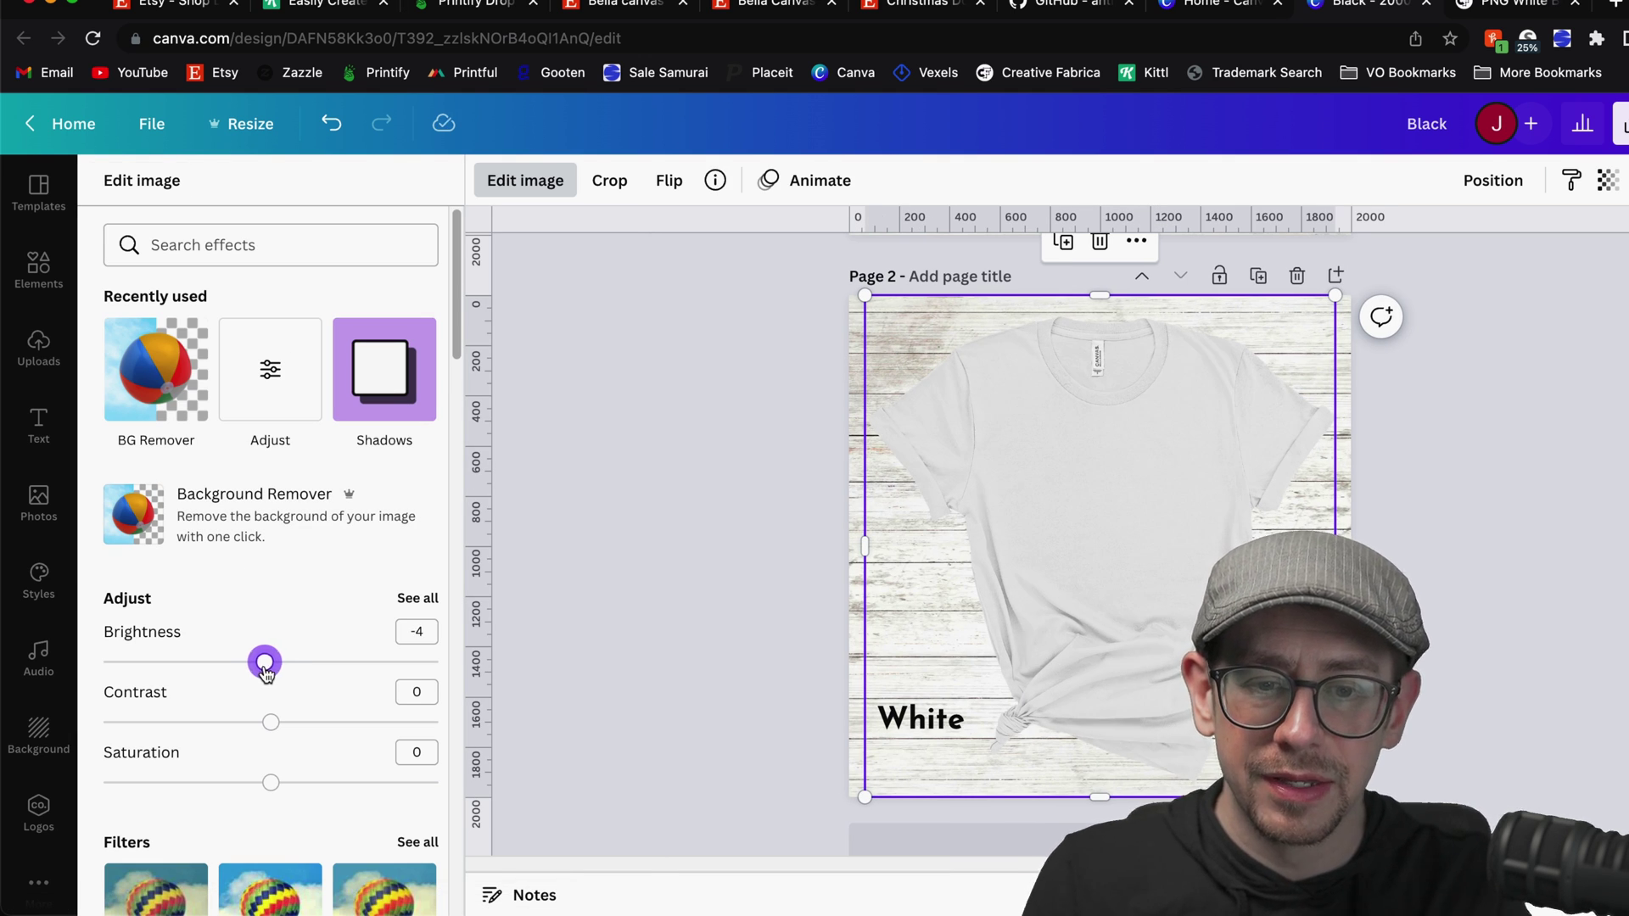
drag(265, 664, 263, 665)
key(Tab)
key(Right)
key(Right)
key(Right)
key(Right)
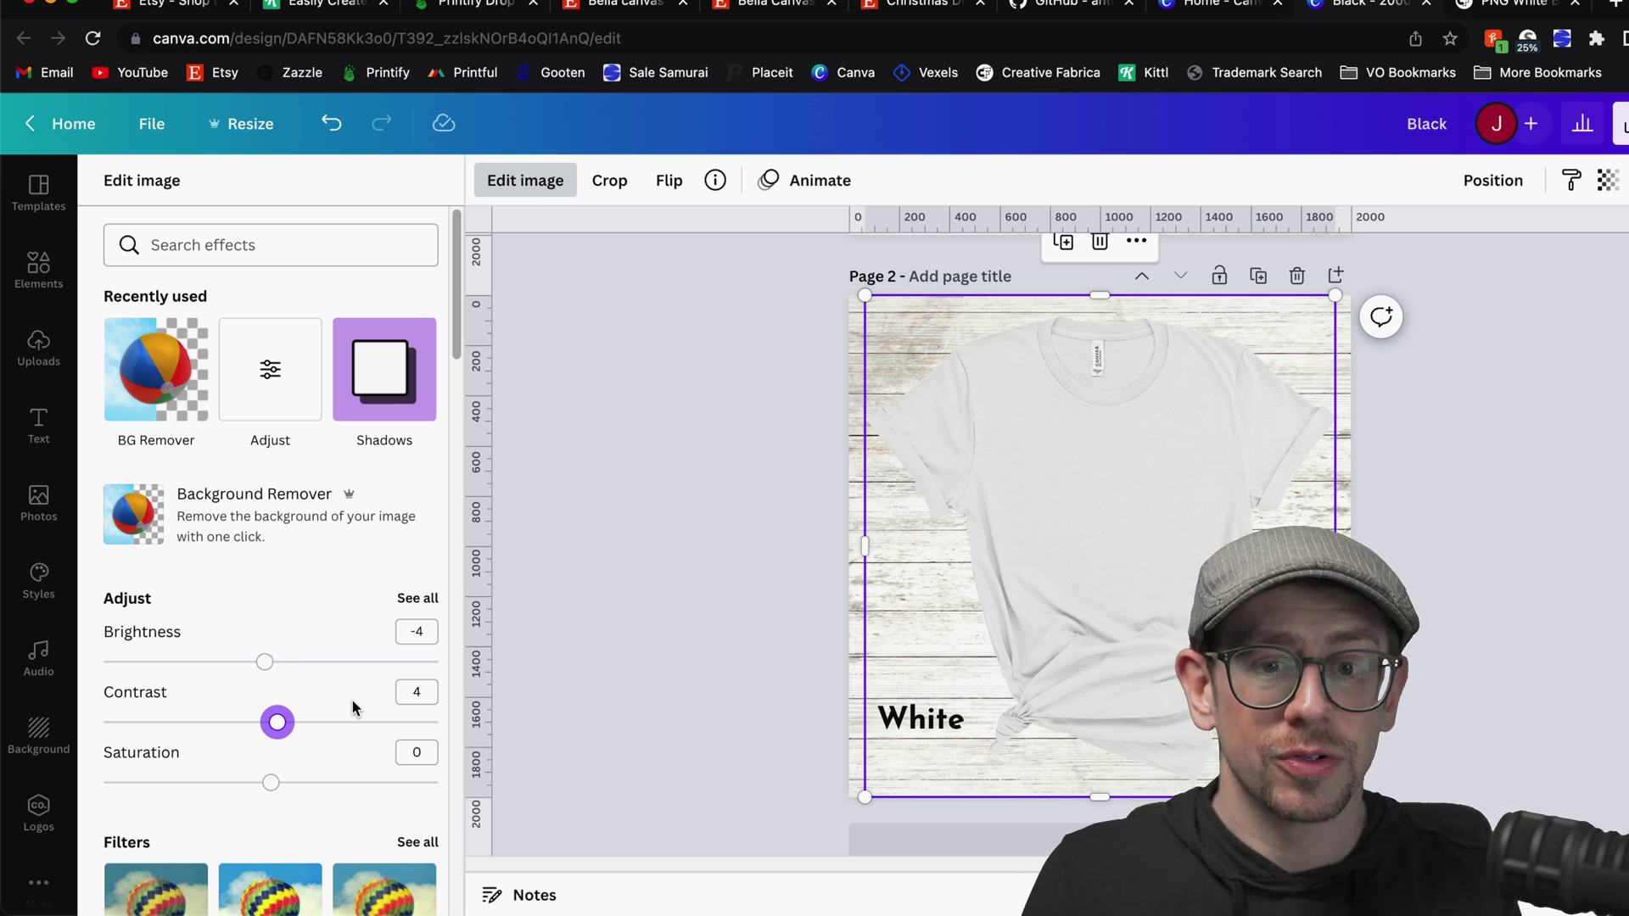
Close the adjustments and duplicate the white shirt page
click(639, 671)
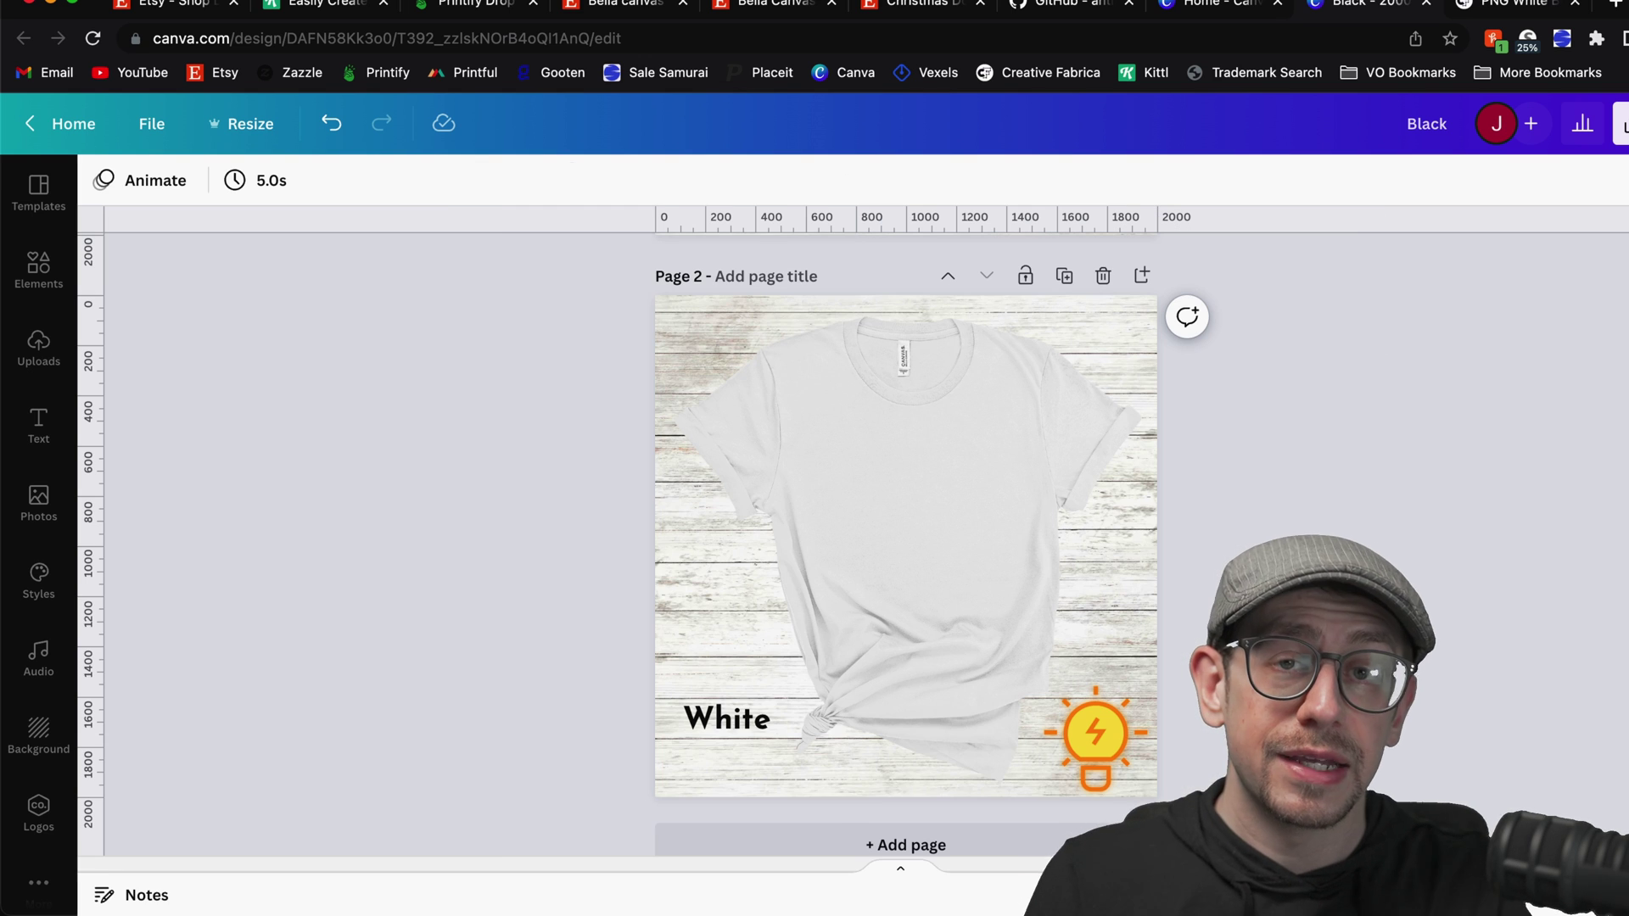
click(1065, 277)
click(937, 623)
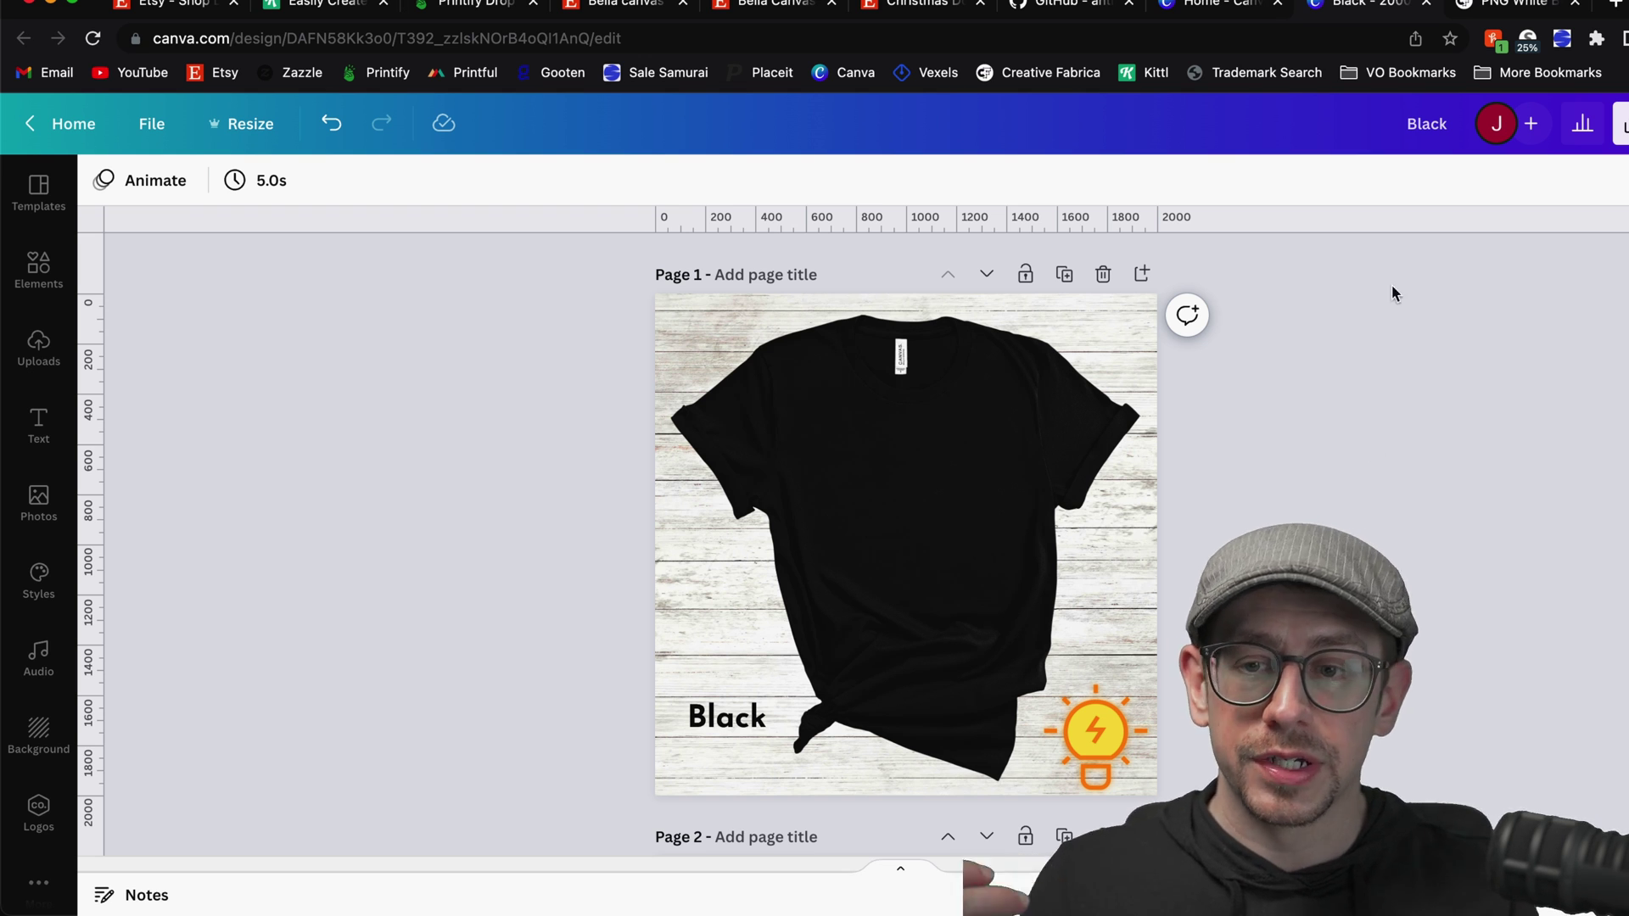
Rename the design to COLORMOCKS_TEMPLATE by pasting the title
click(1428, 123)
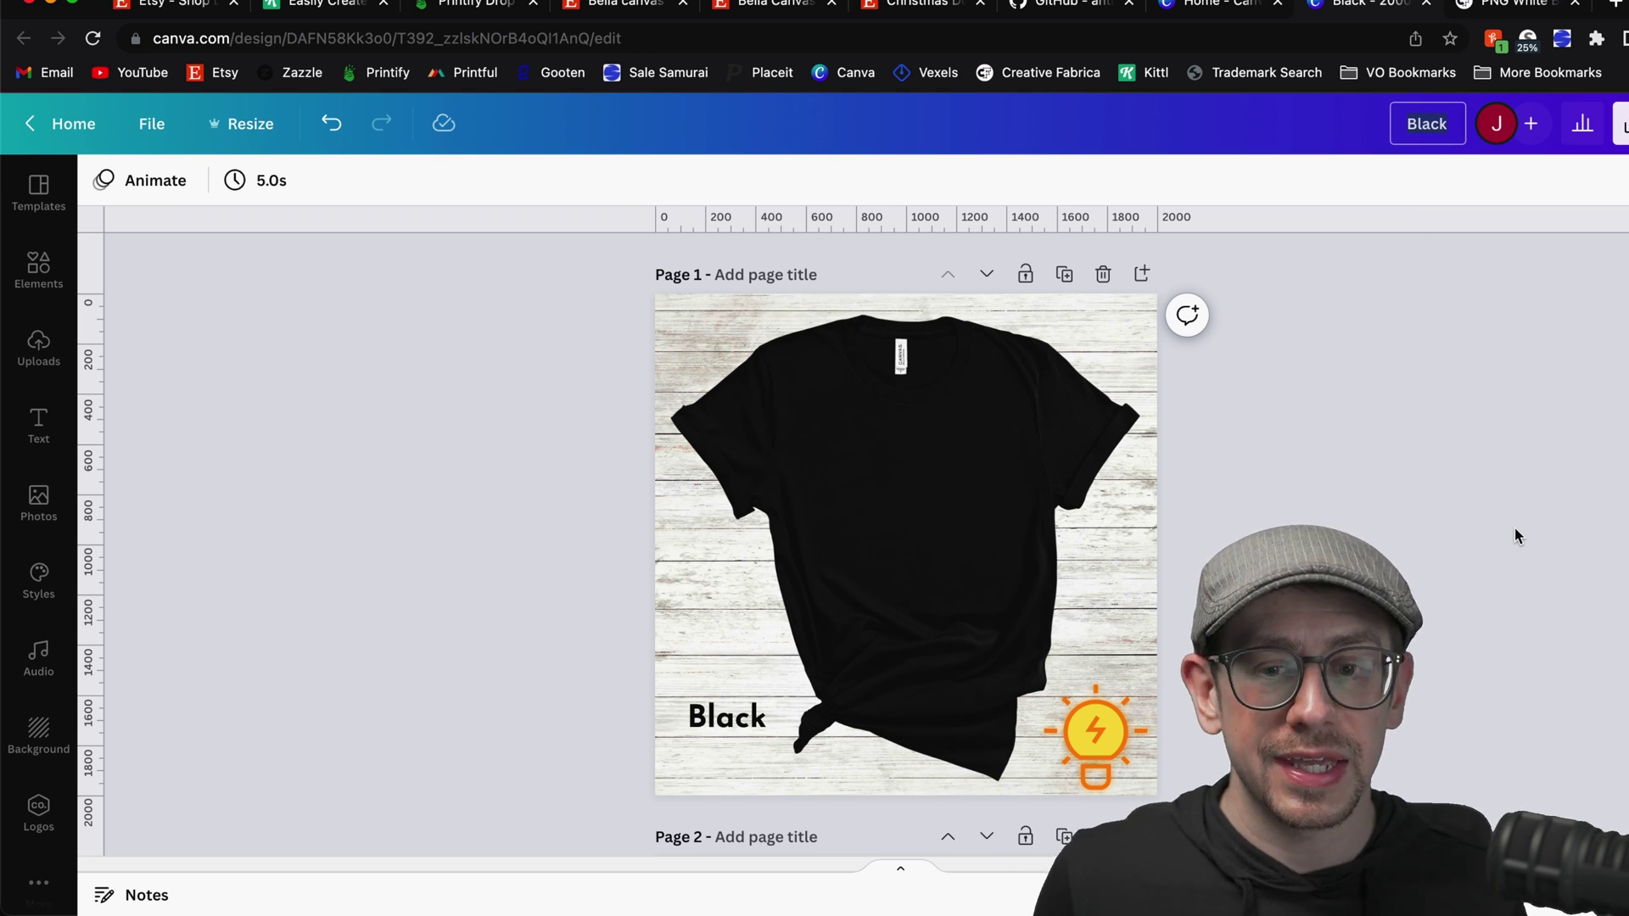
text(COLORMOCKS_TEMPLATE)
key(Return)
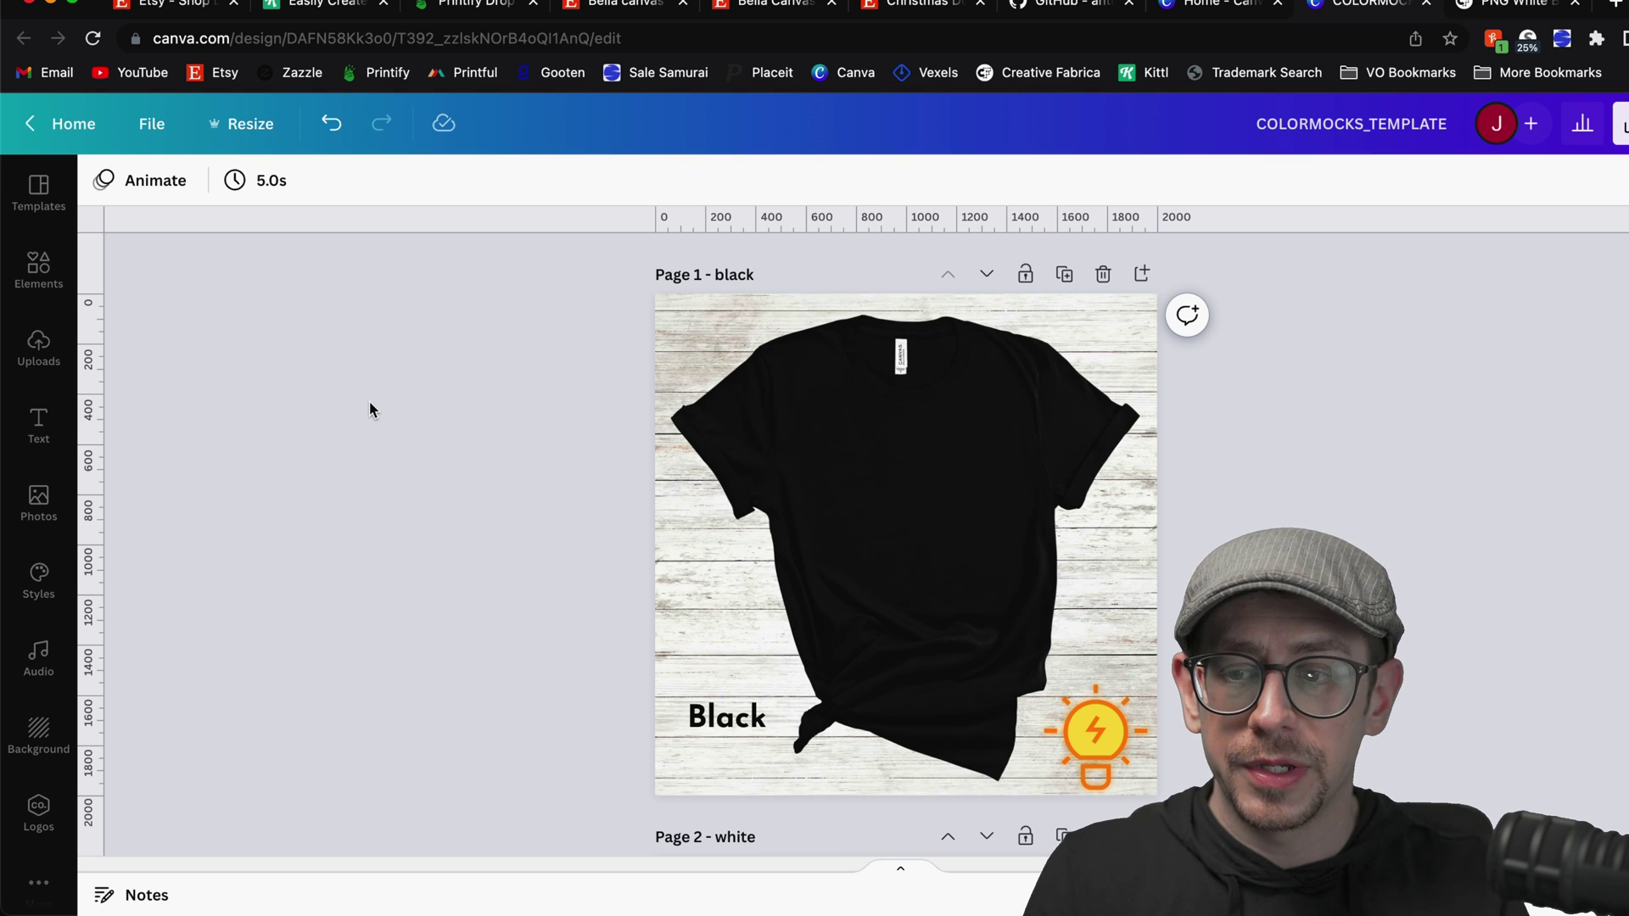
Add the uploaded Mooey Christmas design, shrink it to 1,184 square and centre it on the chest
click(39, 348)
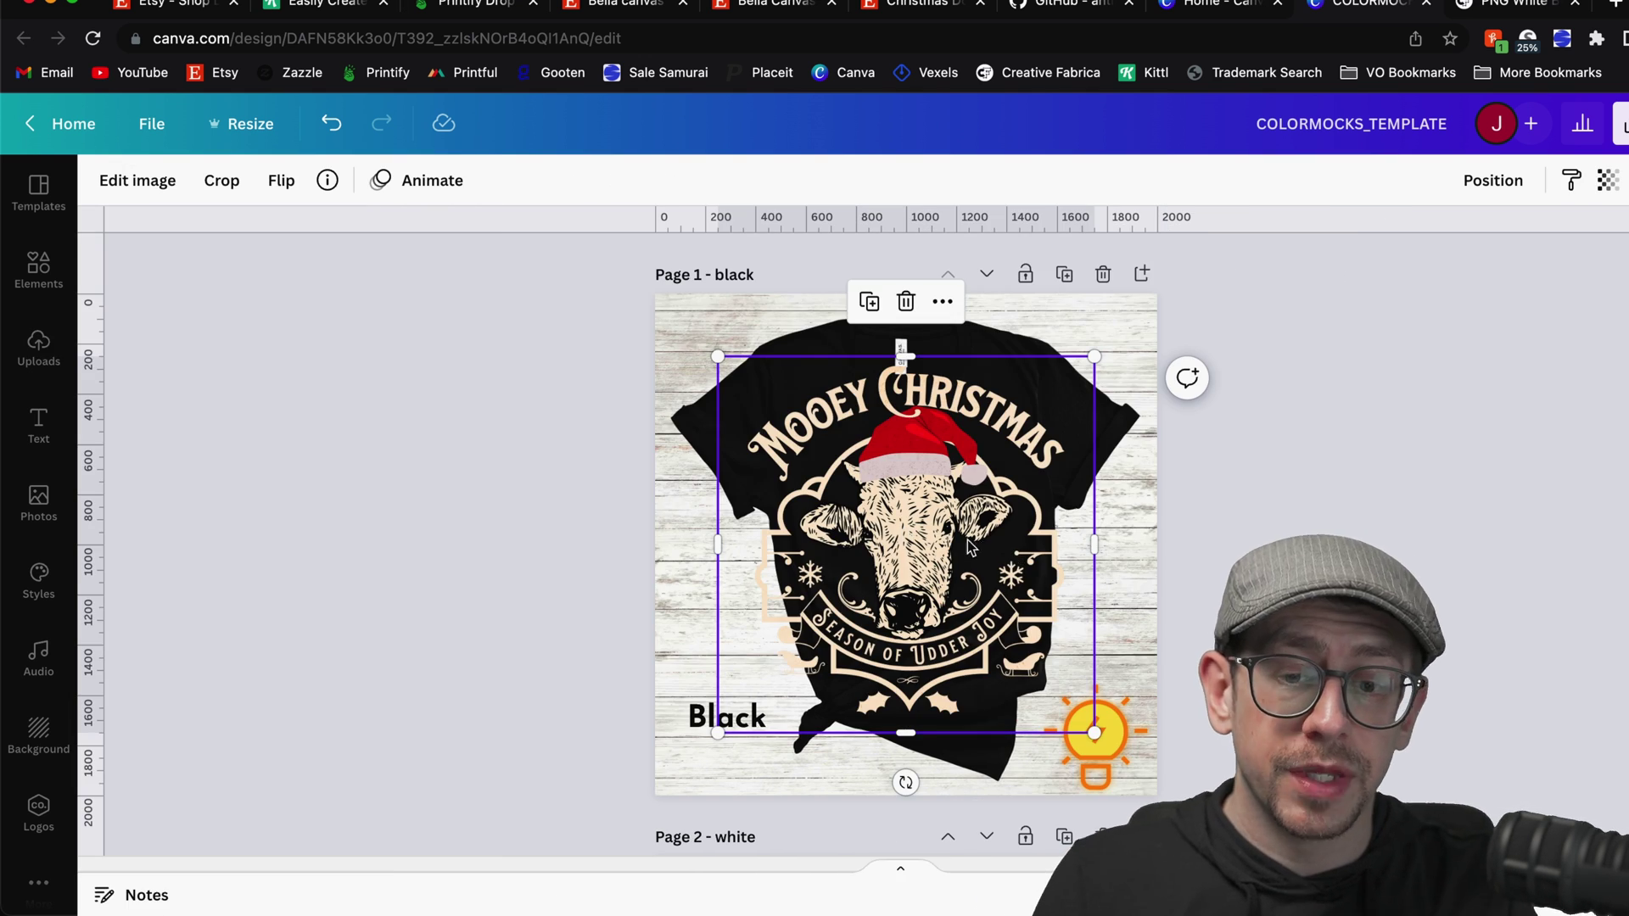
drag(1095, 732, 930, 550)
drag(810, 426, 899, 480)
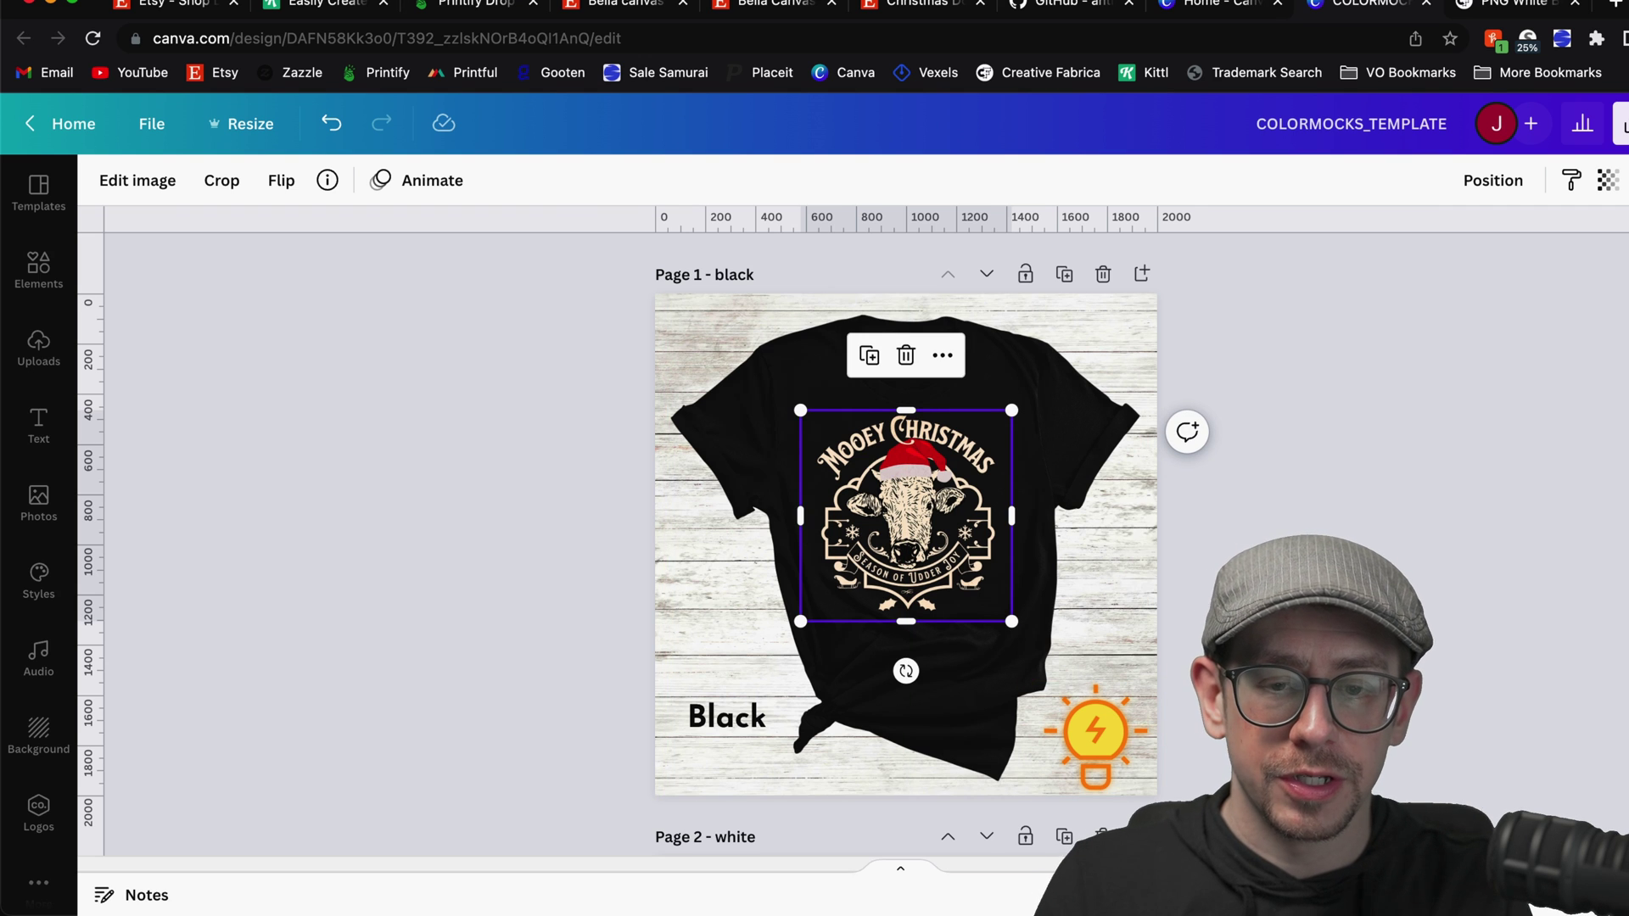
scroll(907, 509, up, 5)
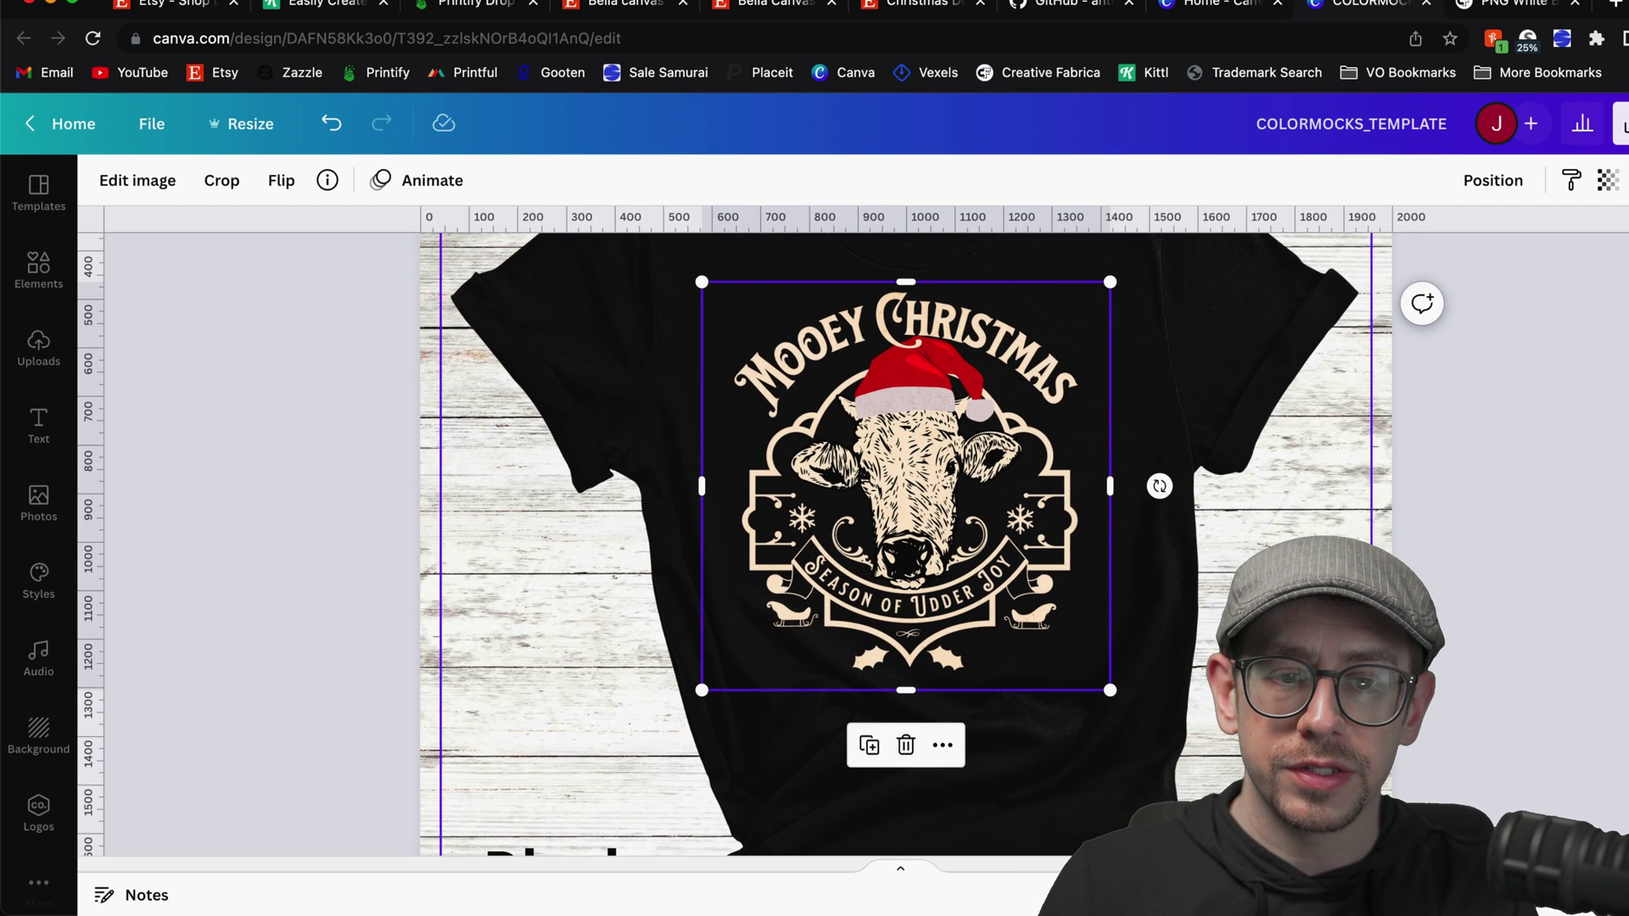
scroll(906, 509, up, 1)
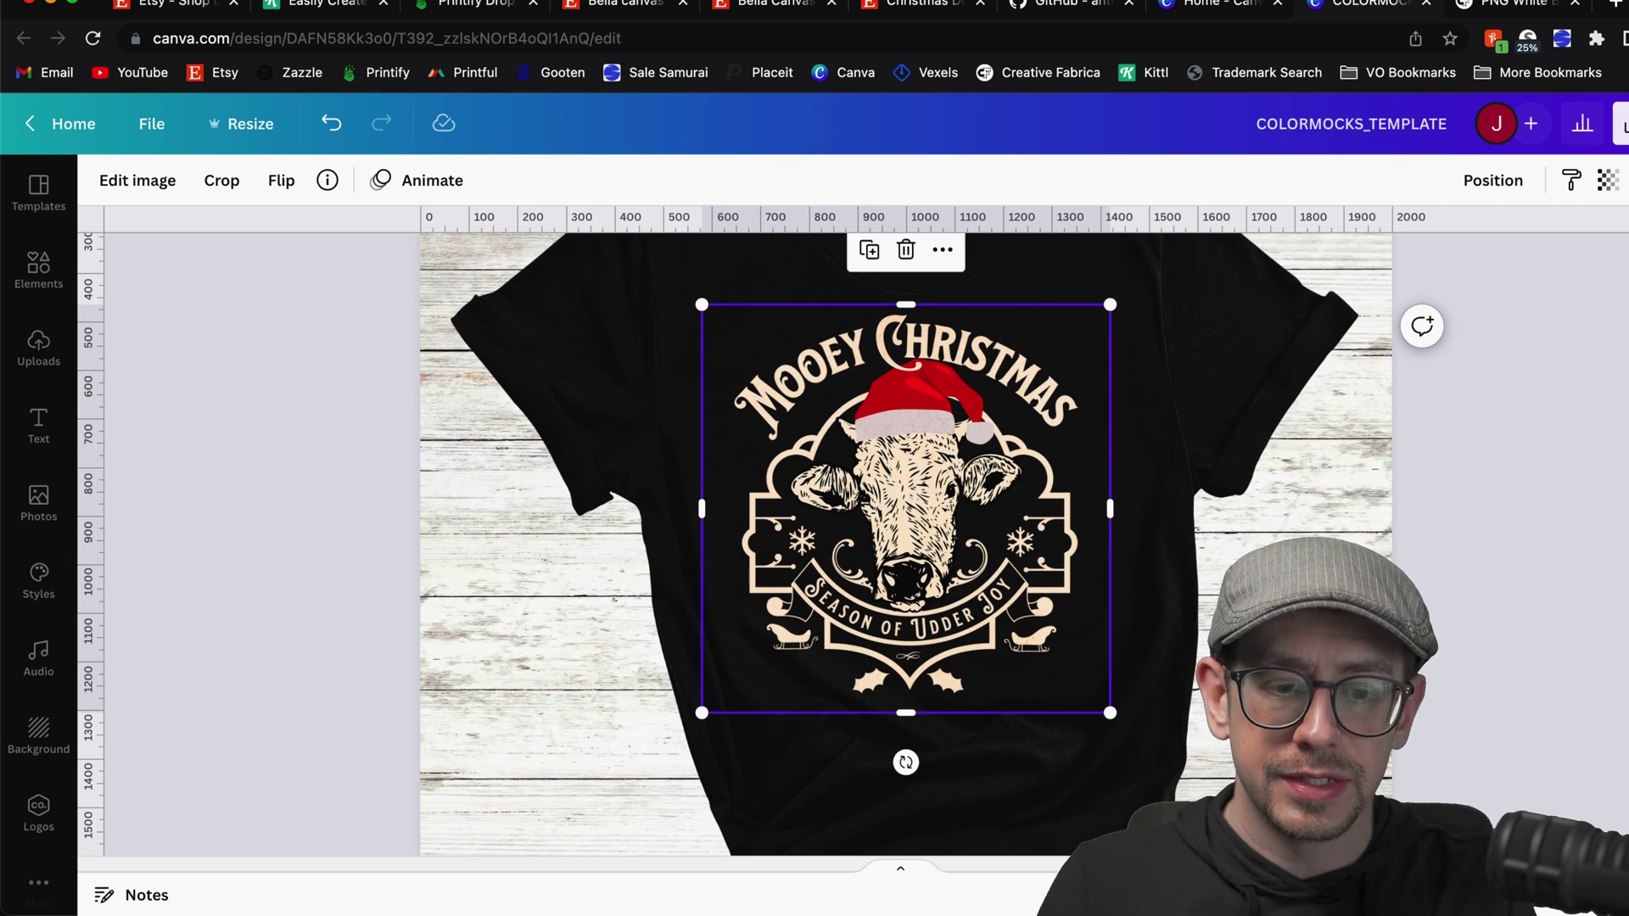
scroll(906, 510, down, 1)
drag(853, 481, 866, 491)
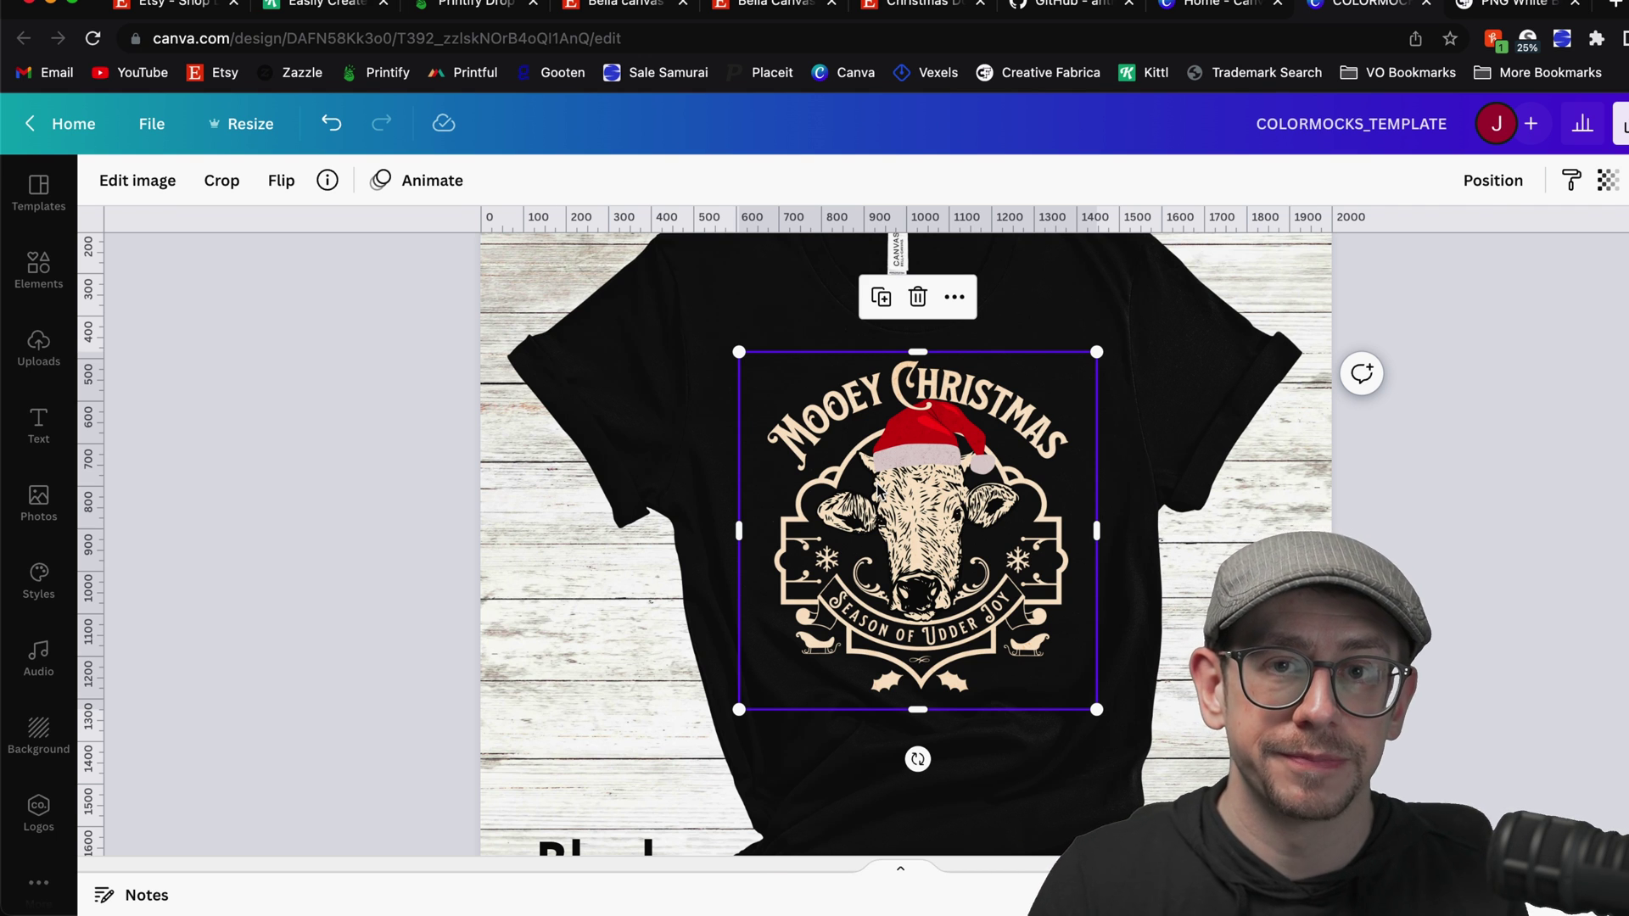
scroll(880, 493, down, 2)
drag(908, 604, 908, 604)
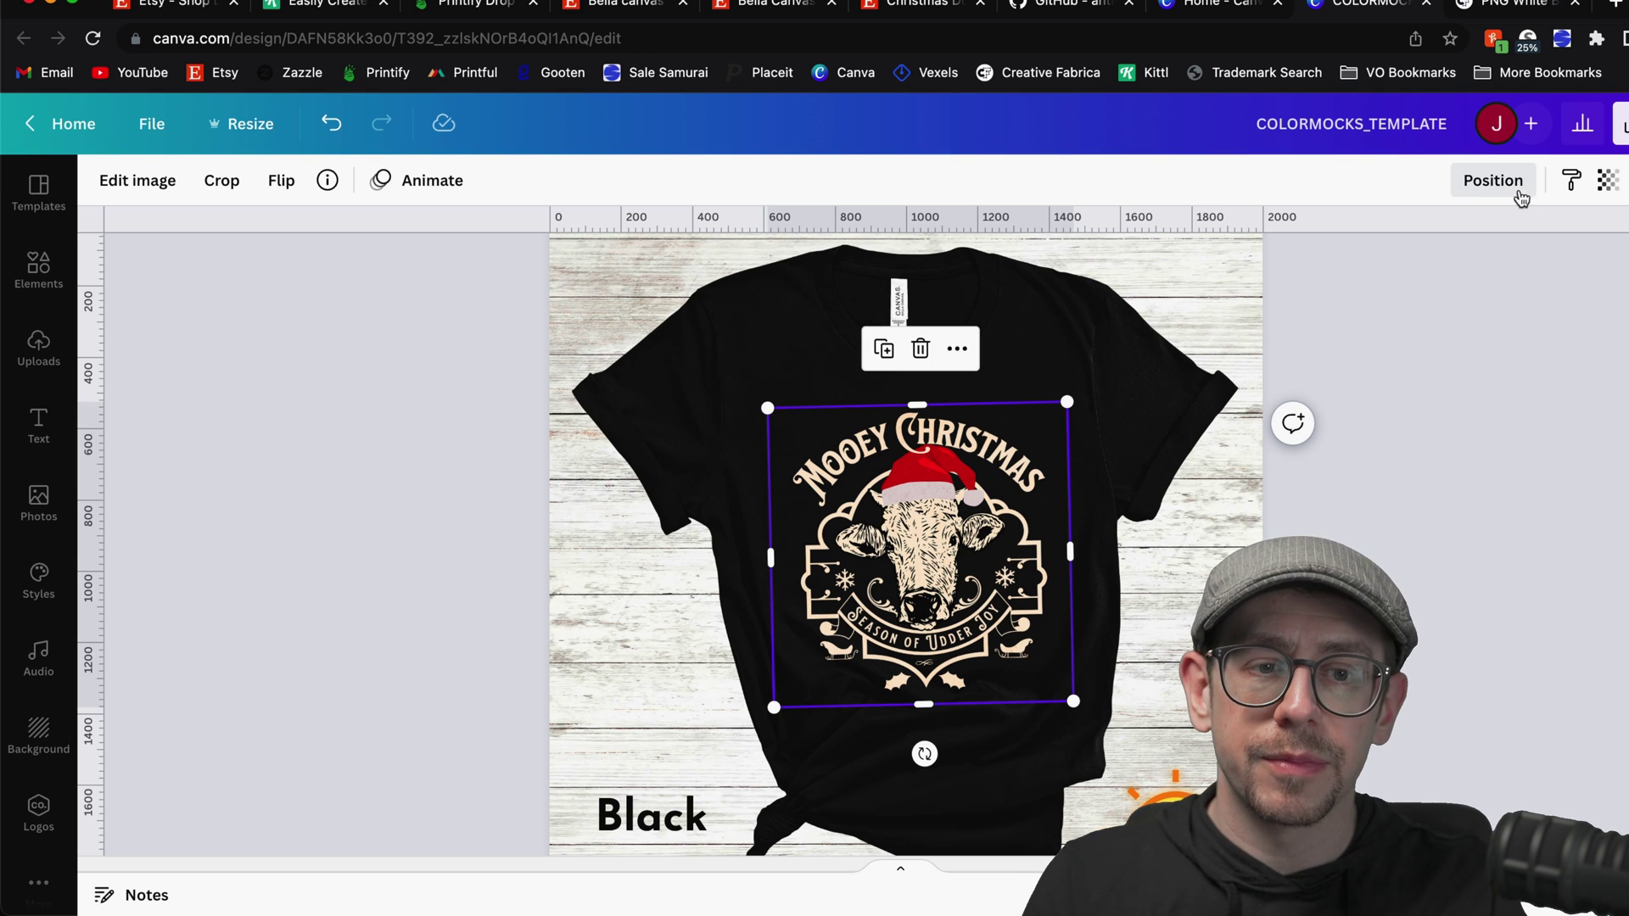
Set the Mooey Christmas design's transparency to 91
click(1604, 185)
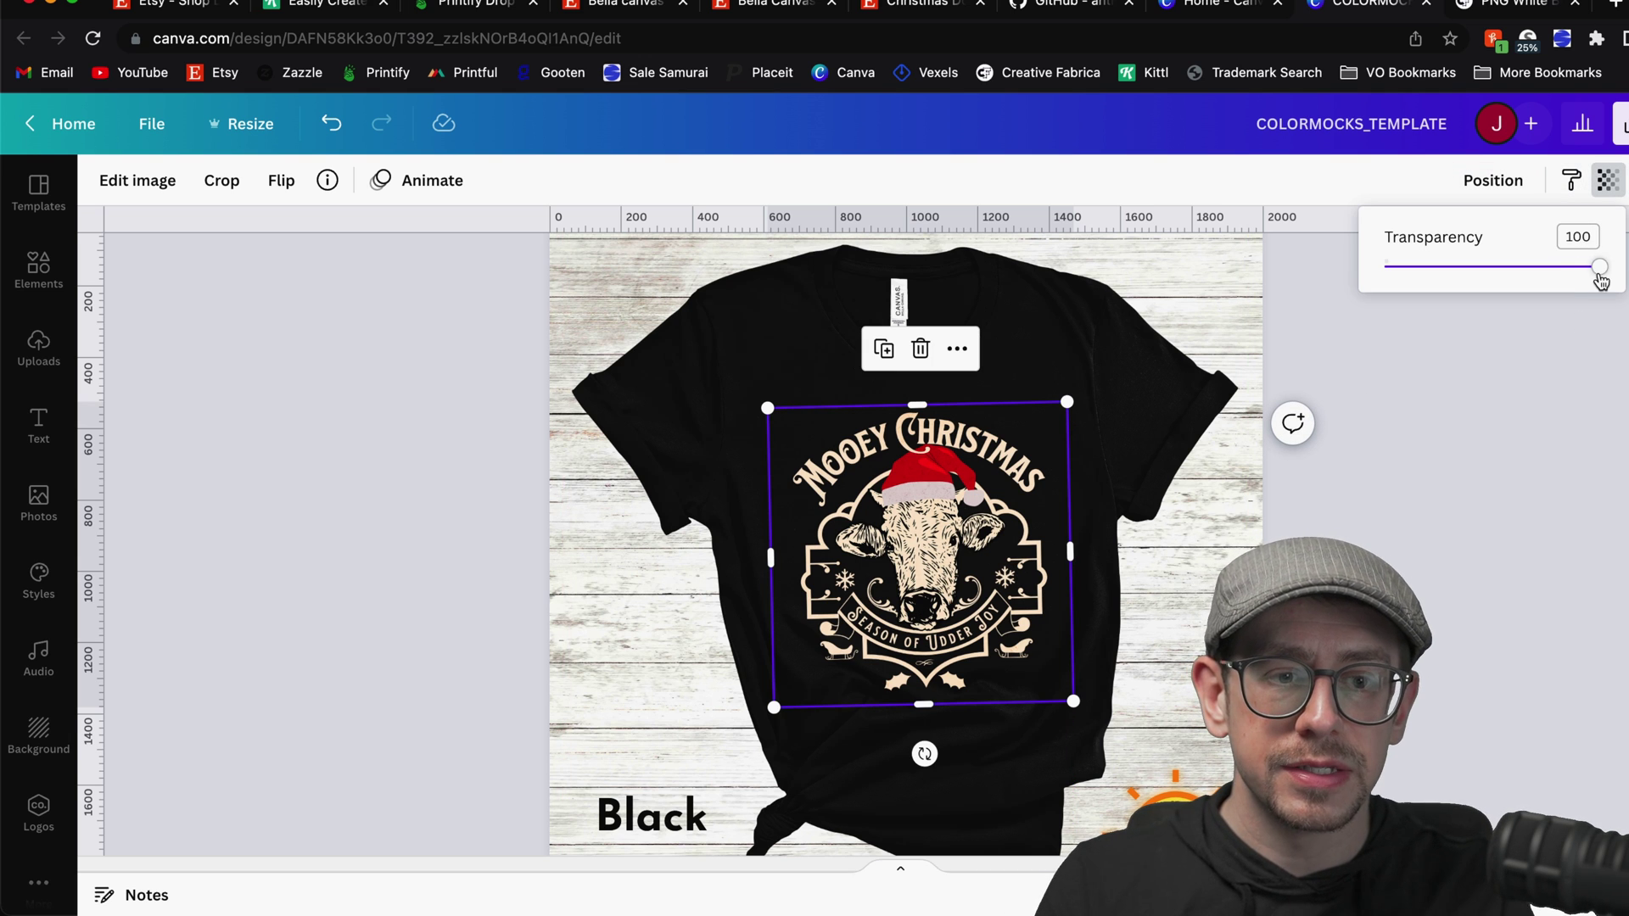
drag(1596, 270, 1583, 282)
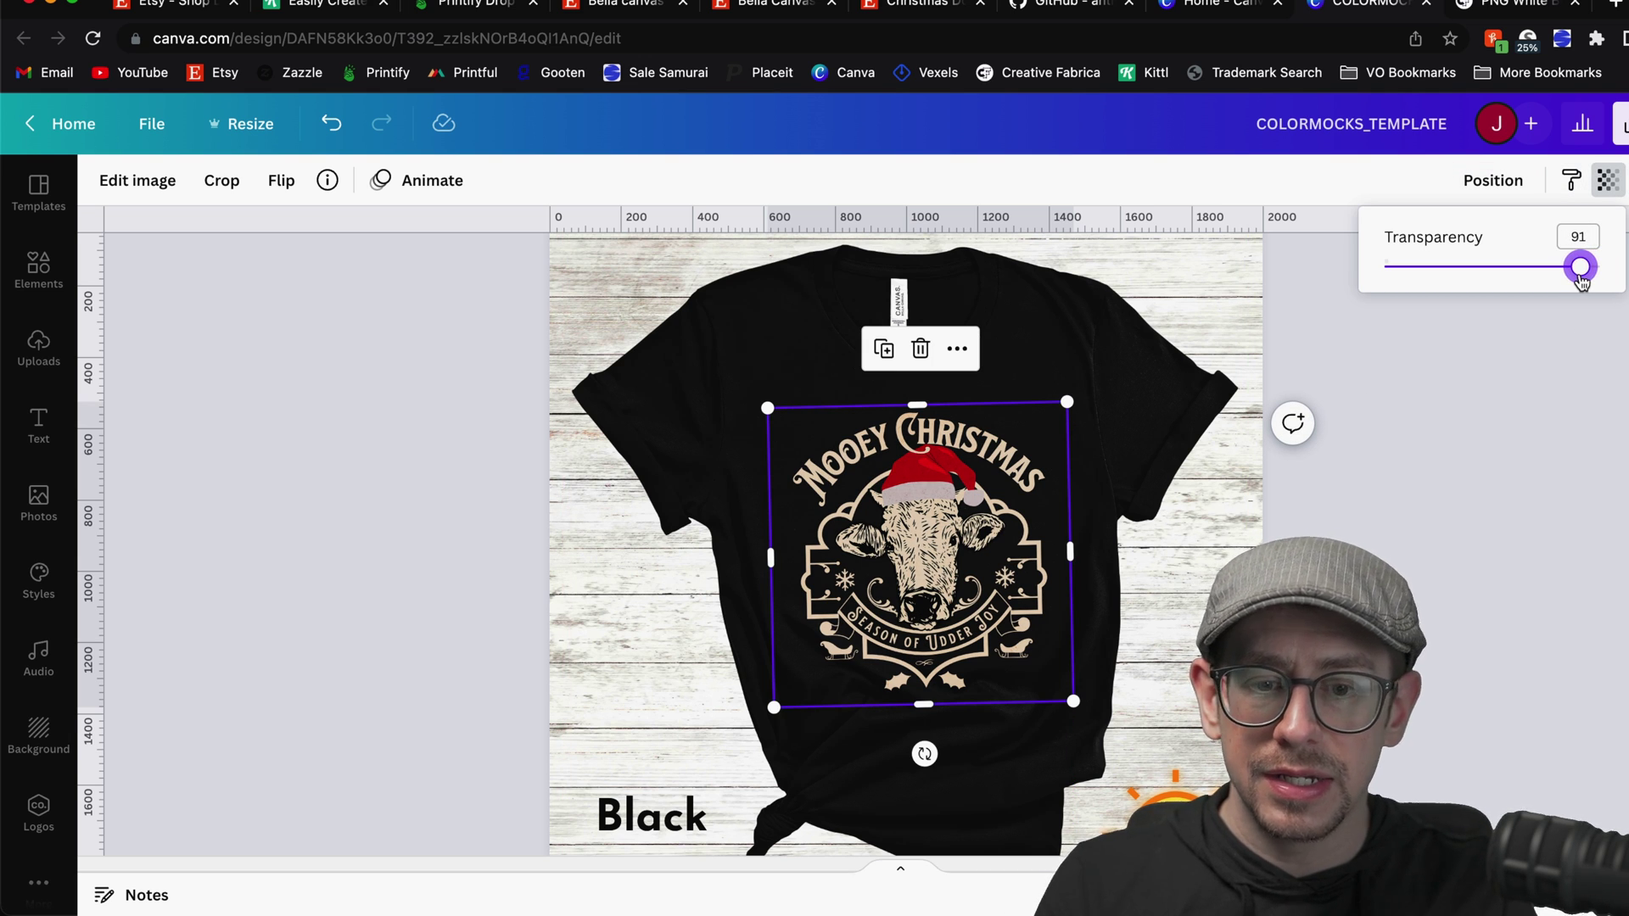
click(1240, 492)
scroll(921, 586, up, 3)
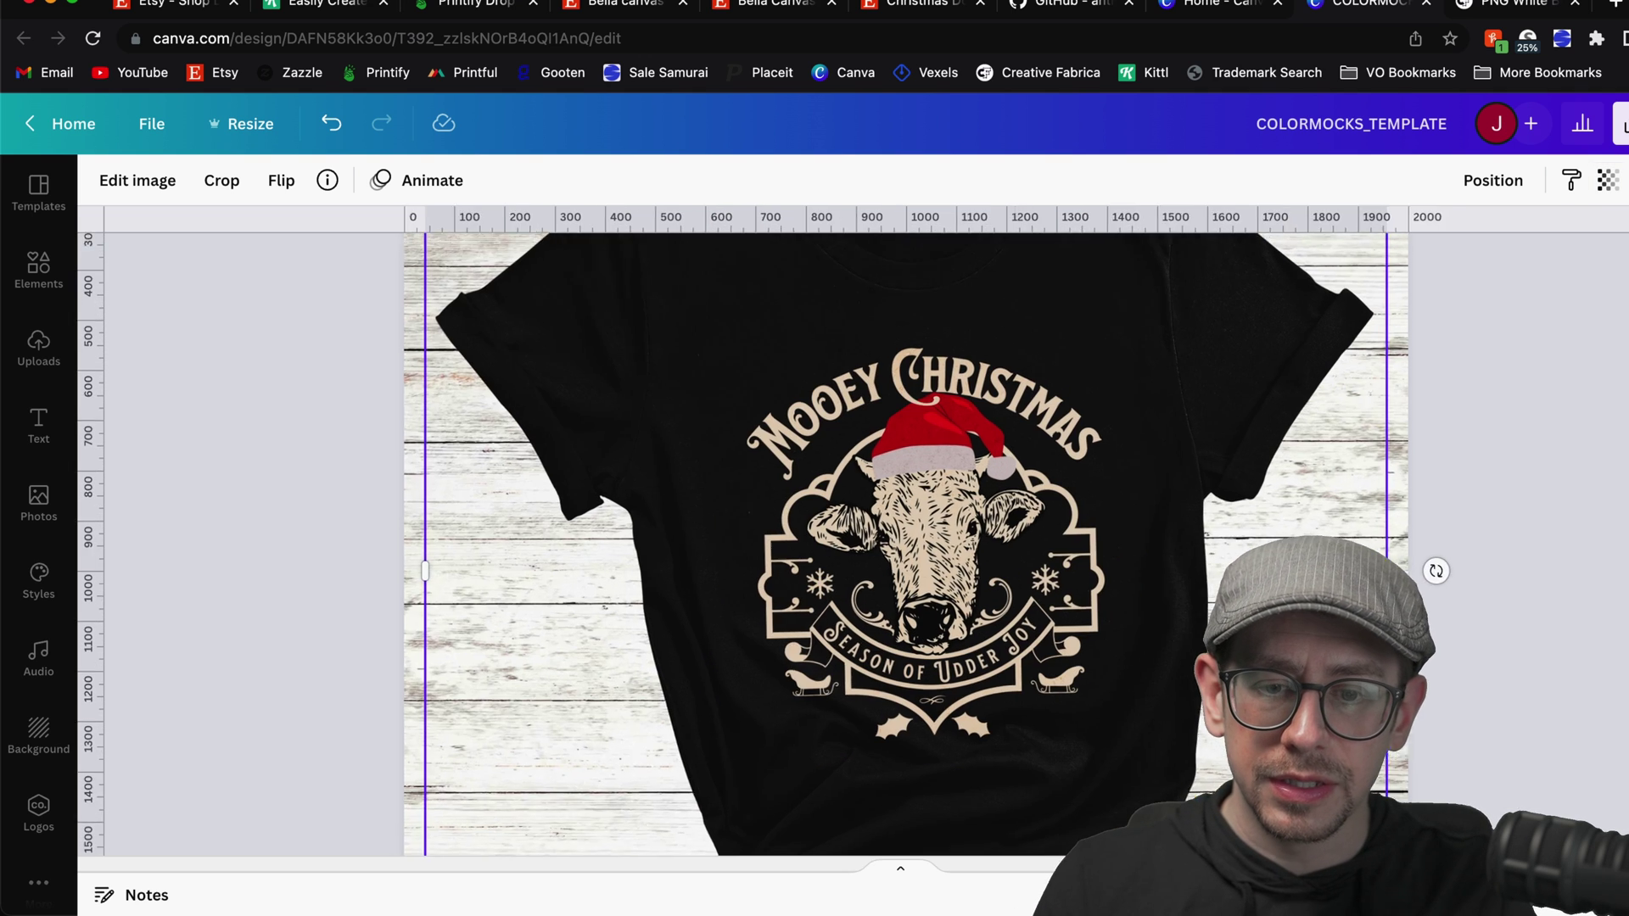
Paste the Mooey Christmas graphic onto the white shirt on page 2
scroll(924, 604, down, 1)
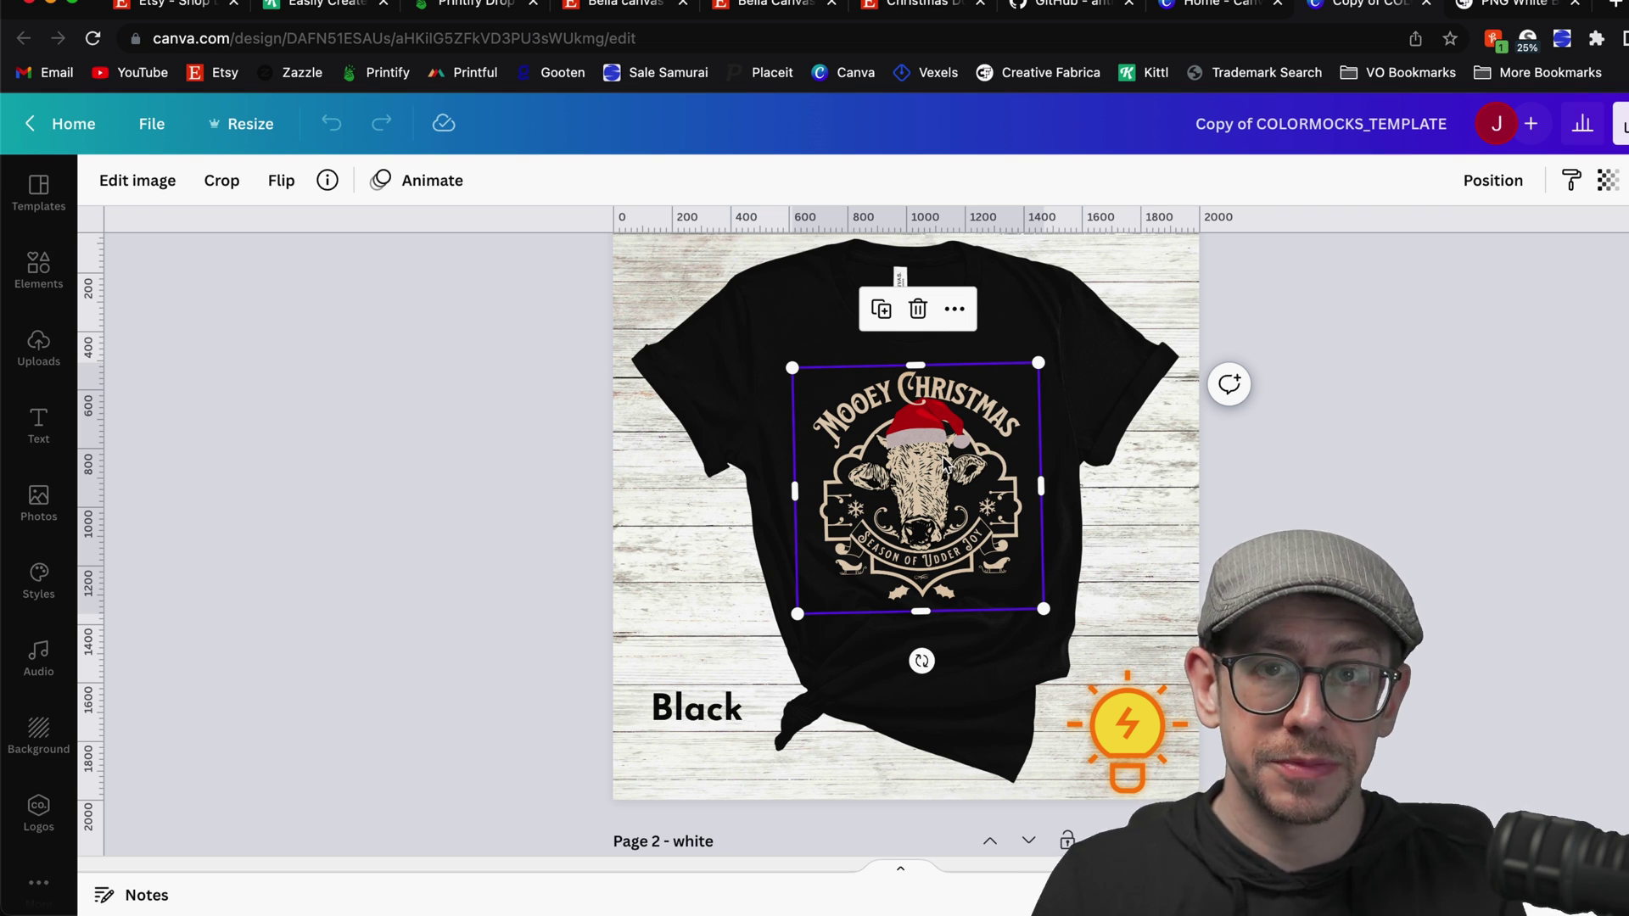
scroll(1040, 481, down, 4)
scroll(1041, 480, down, 3)
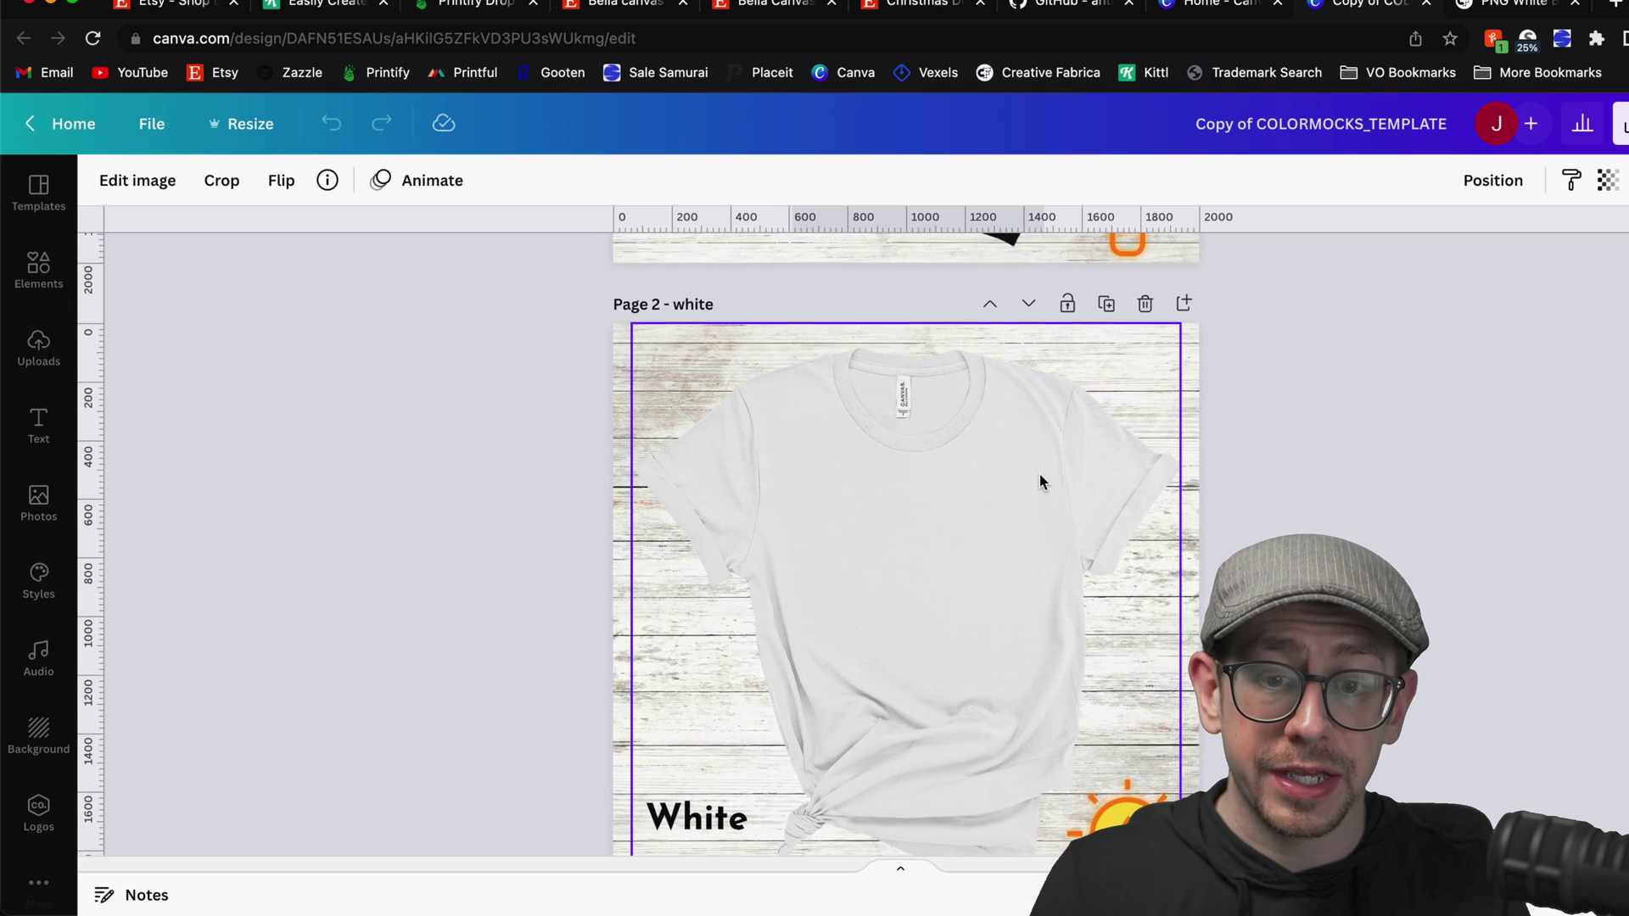
key(ctrl+v)
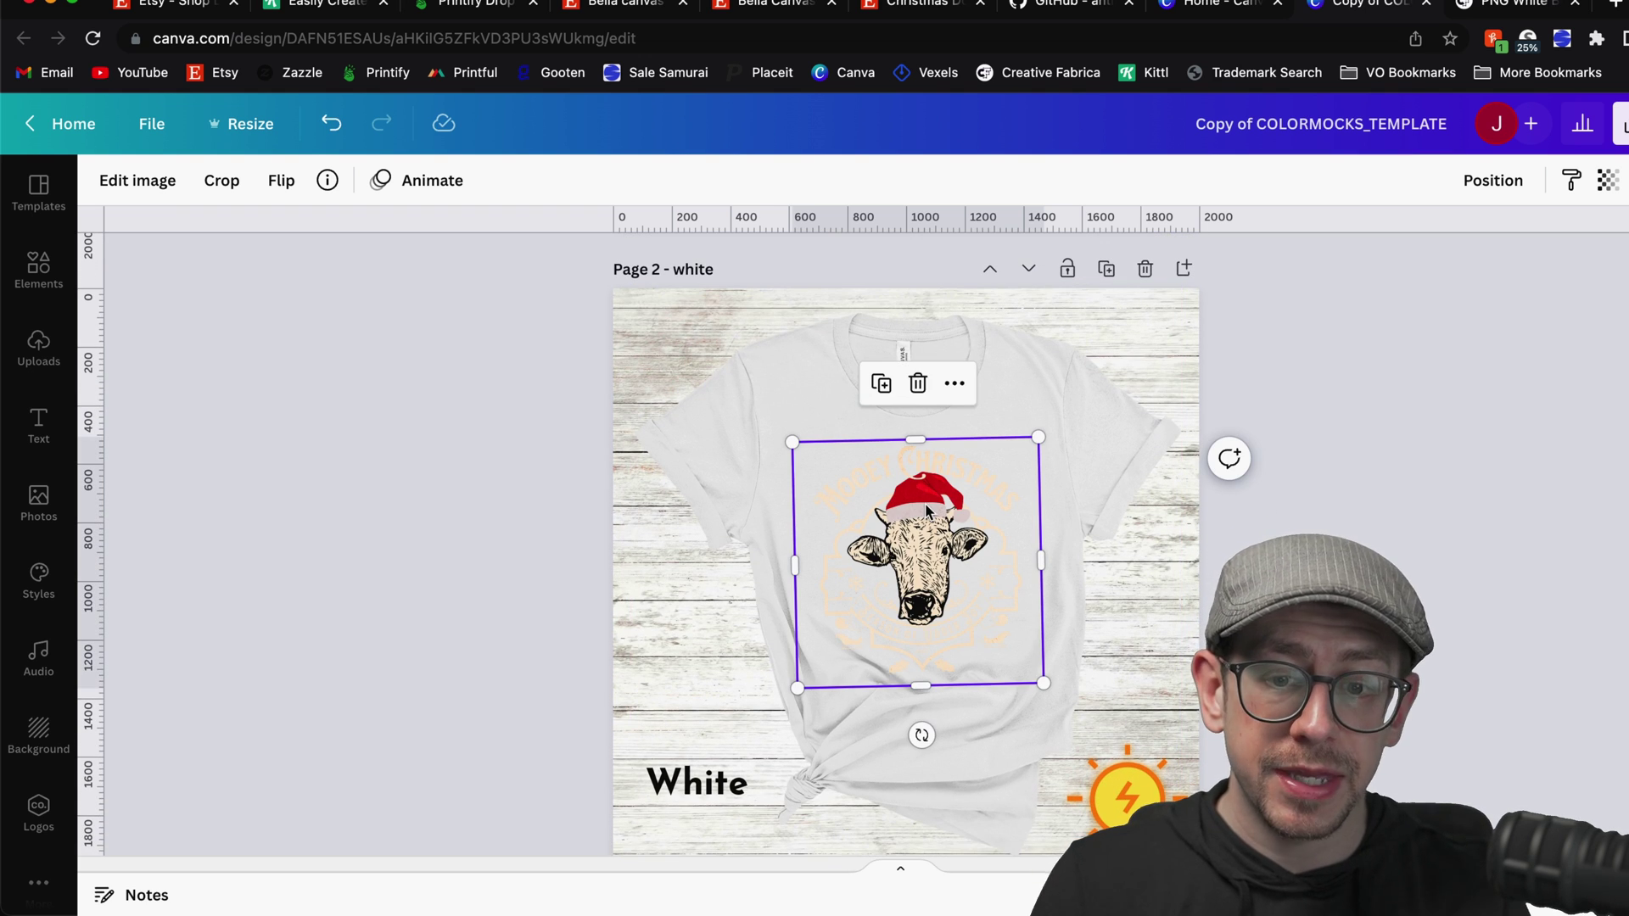
click(1145, 269)
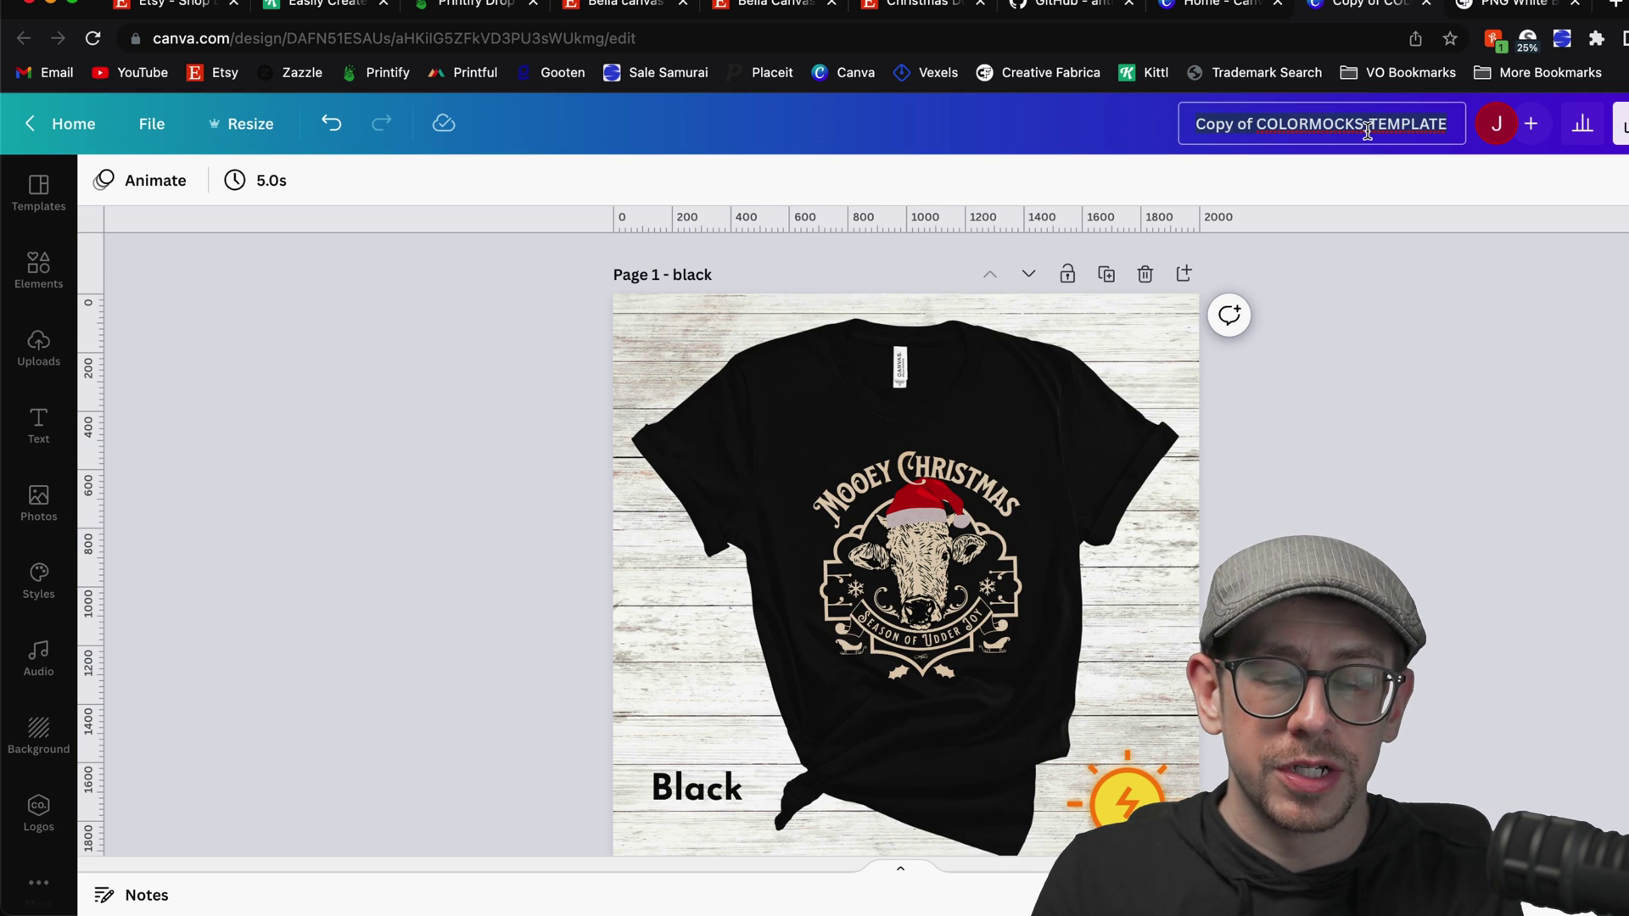
text(mo)
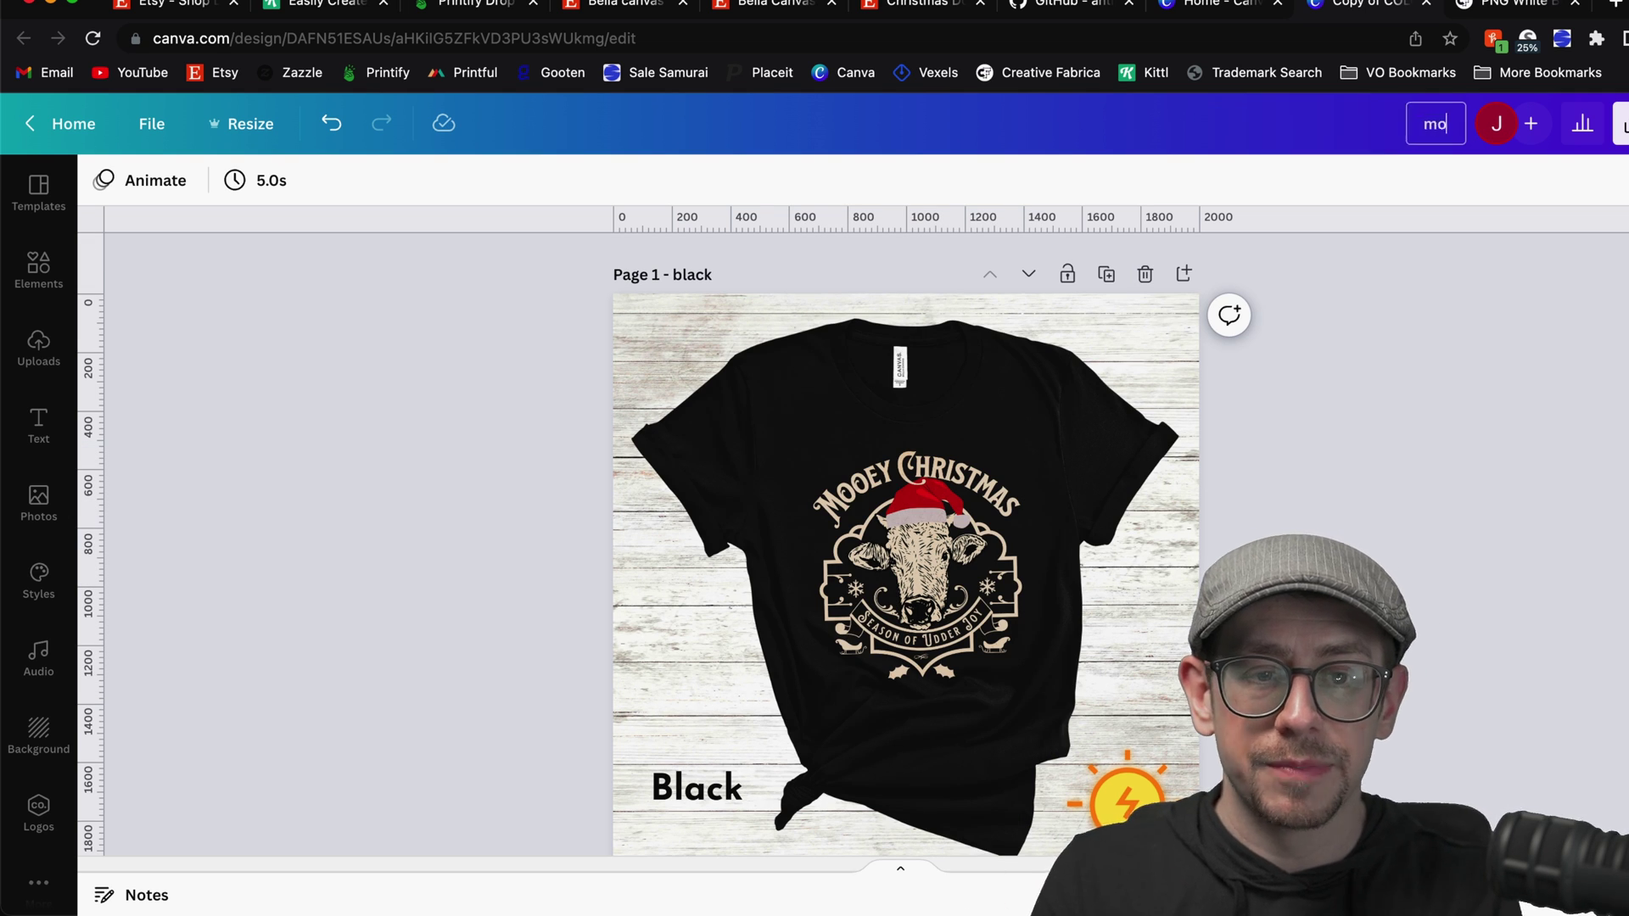
text(oeyxmascolors)
key(Return)
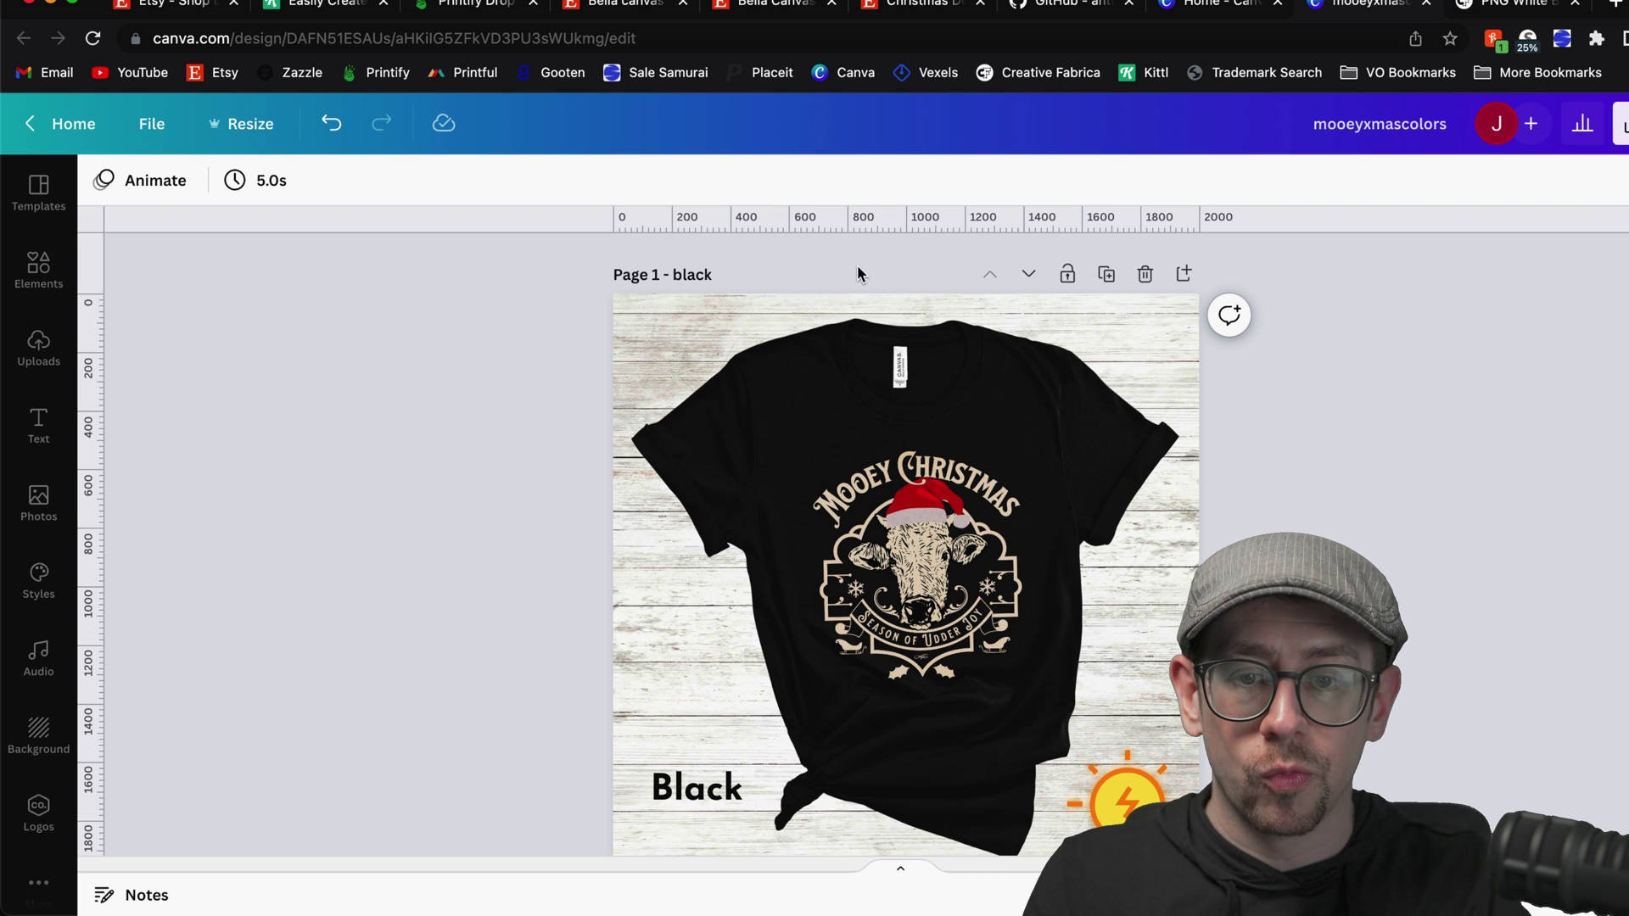
scroll(865, 263, down, 1)
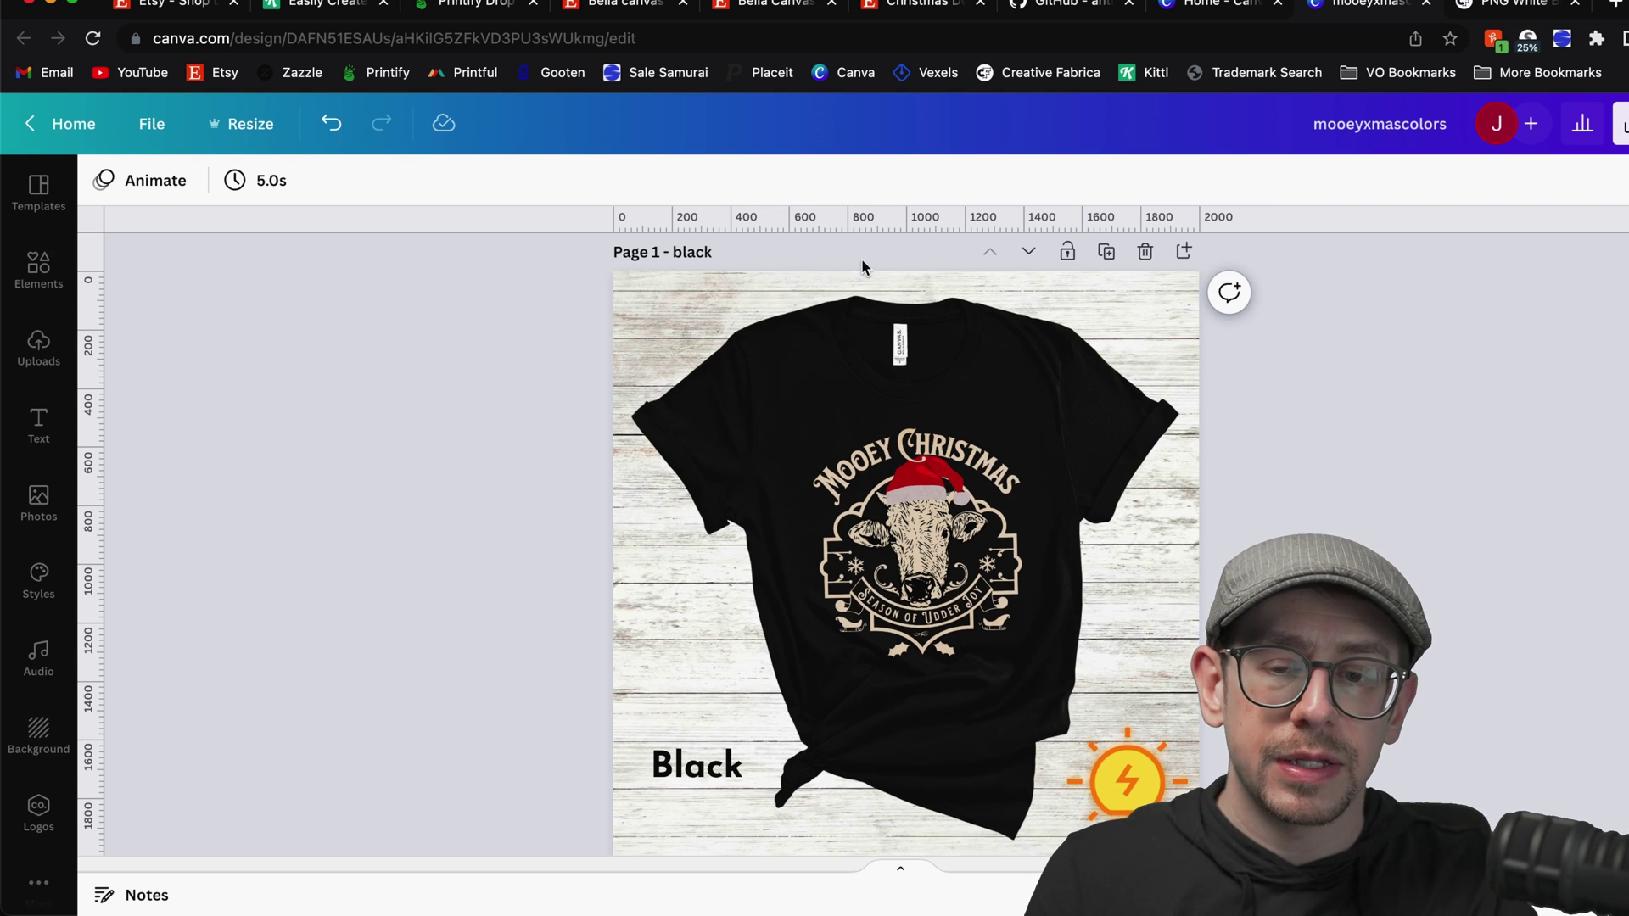
double_click(696, 255)
click(1544, 517)
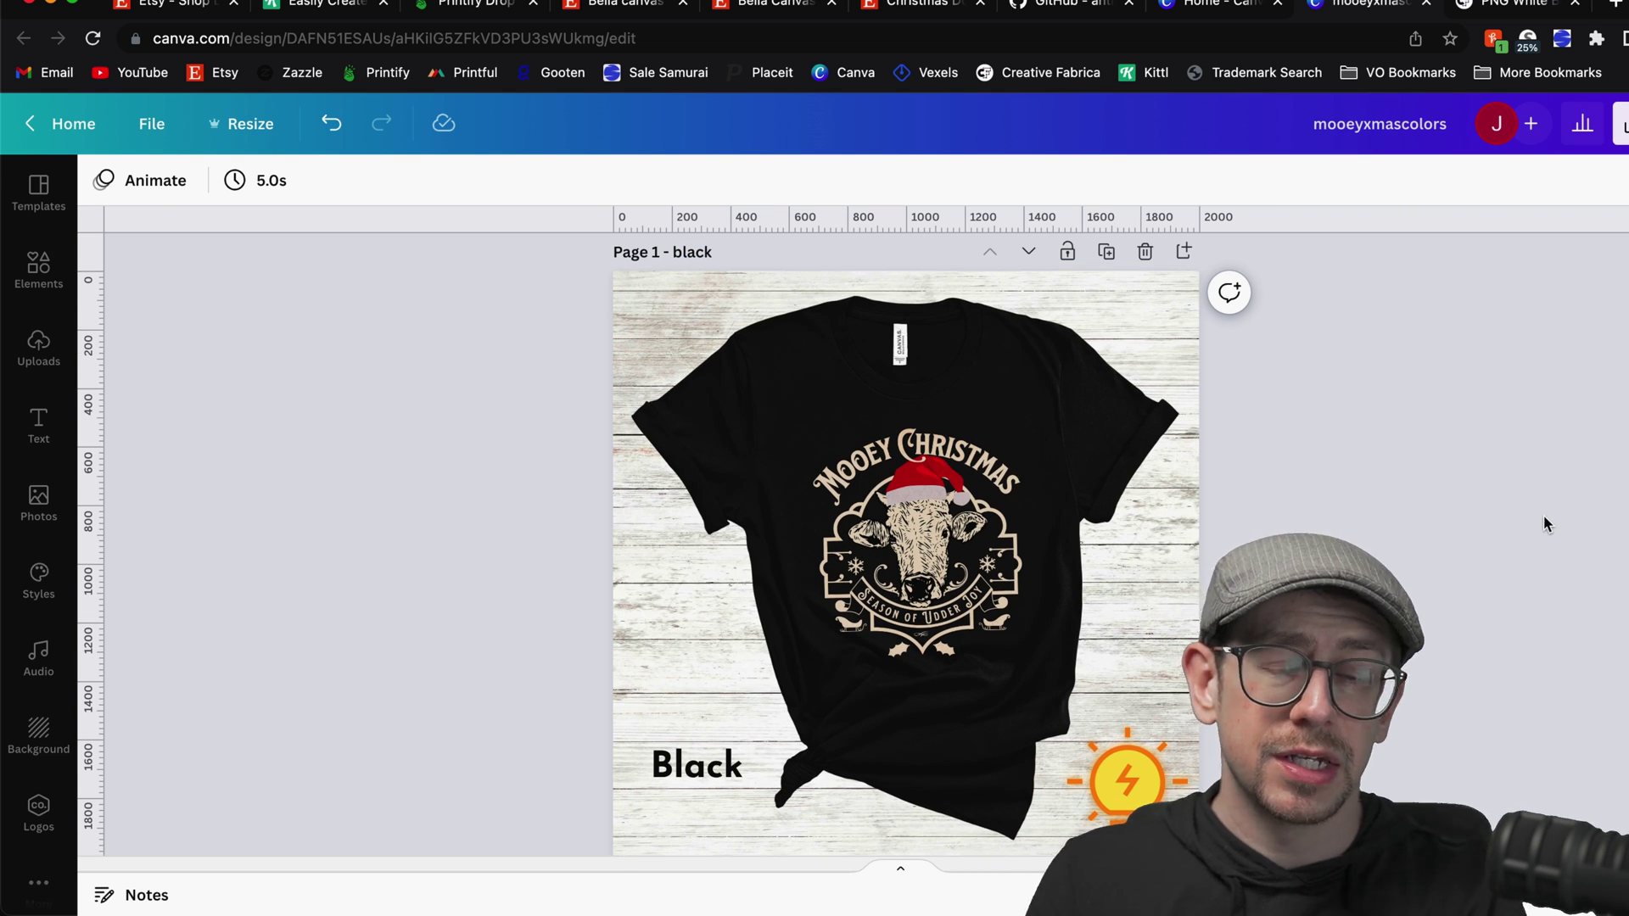
click(1620, 126)
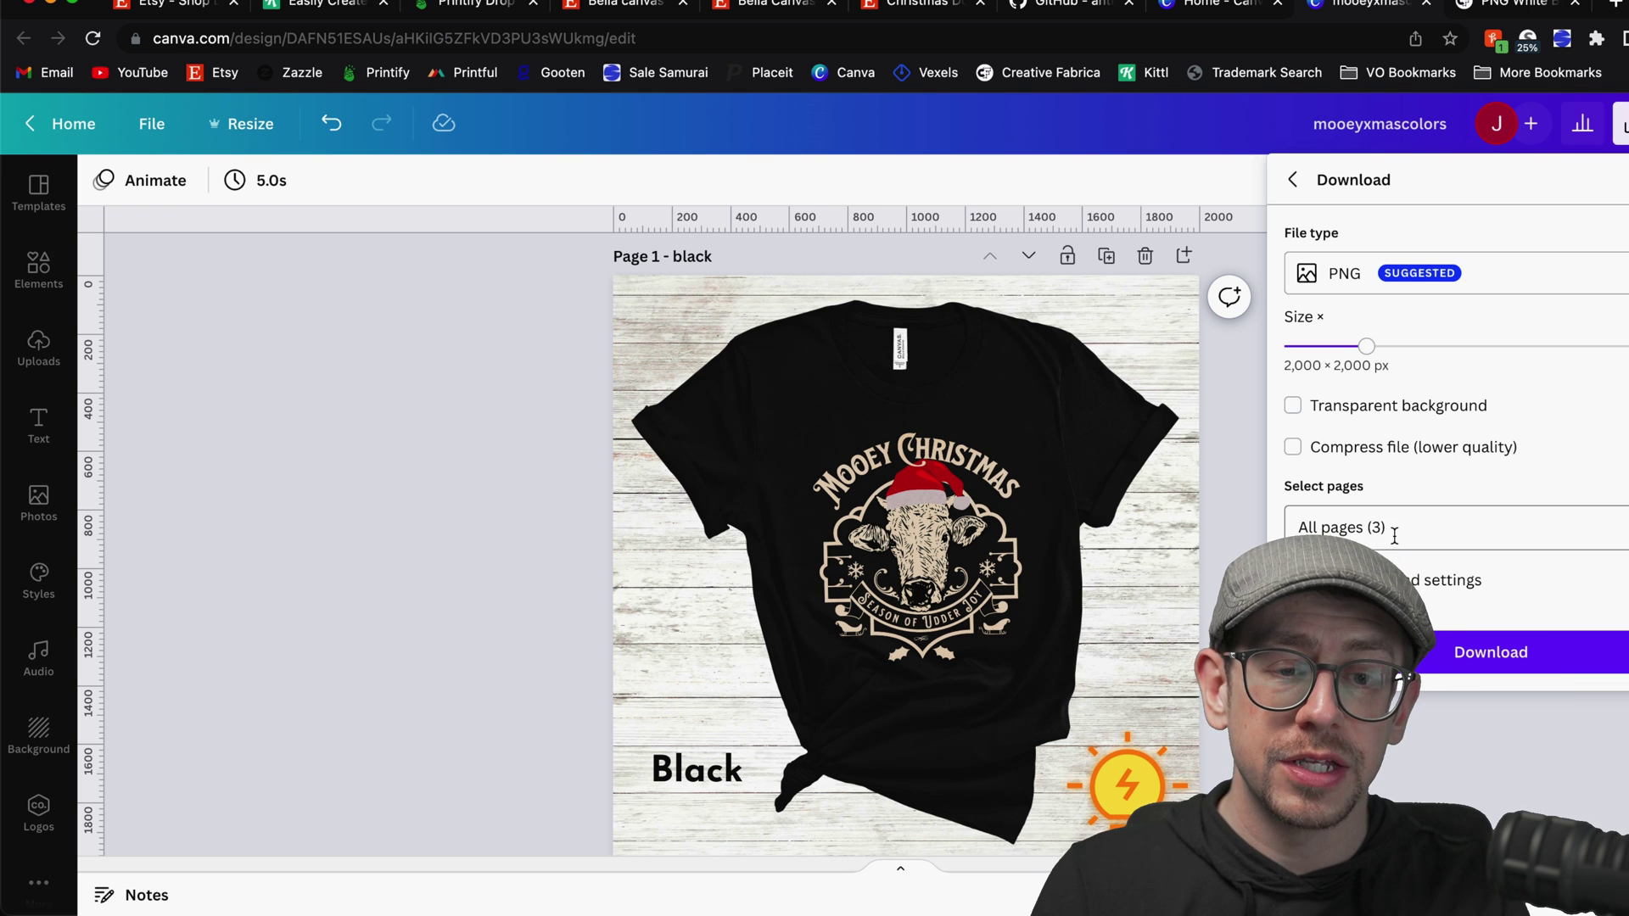
click(1393, 280)
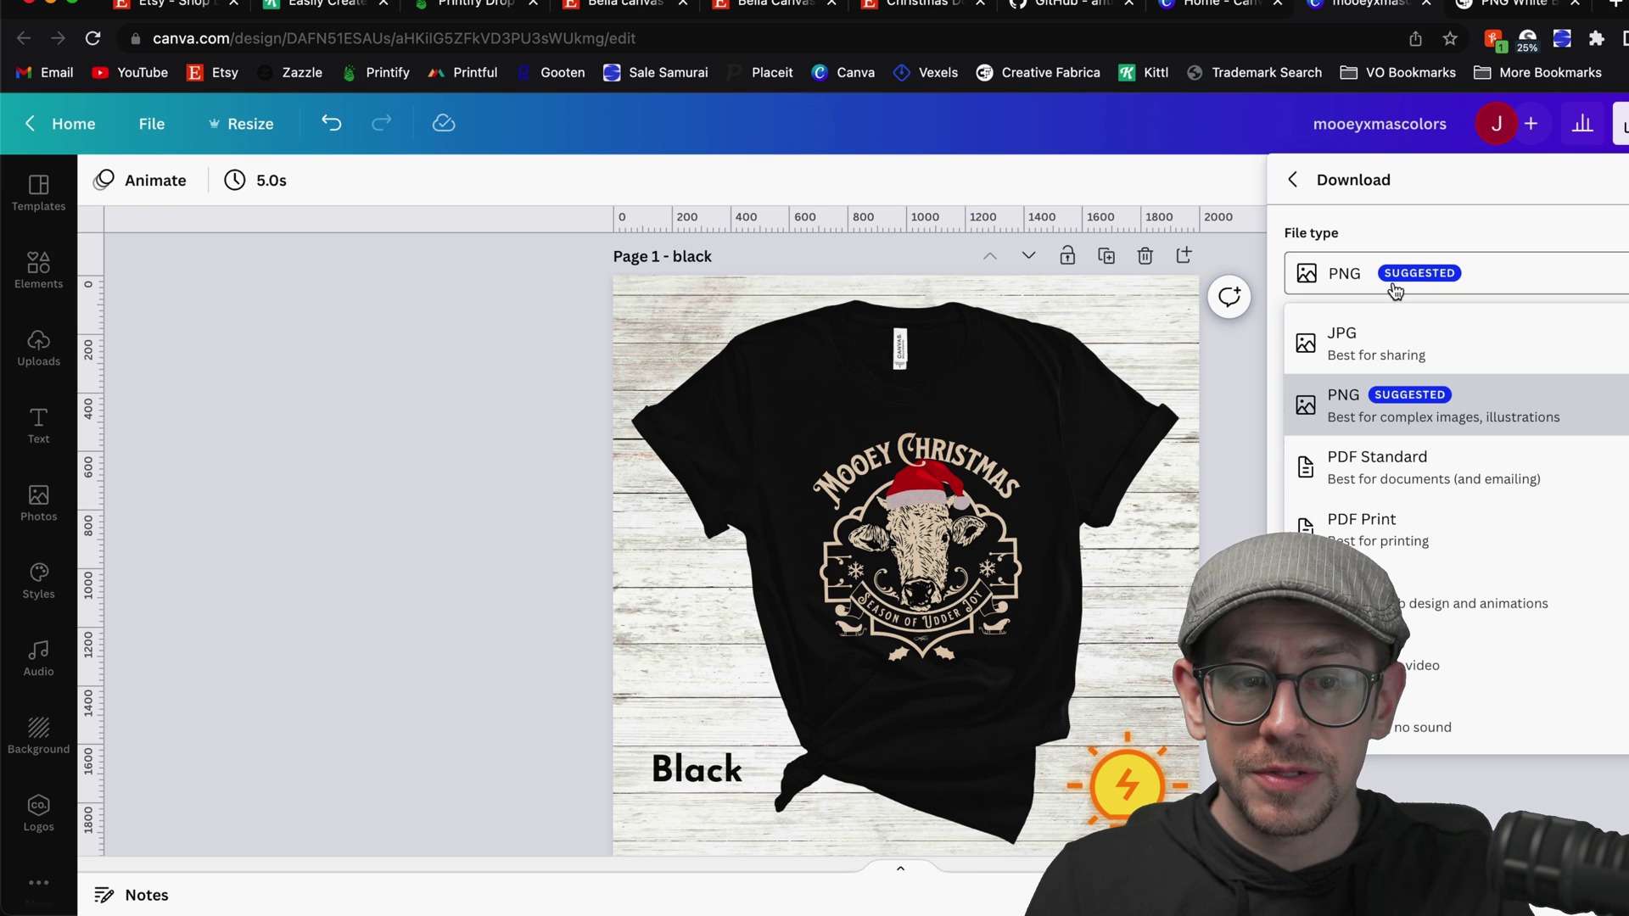
click(1424, 340)
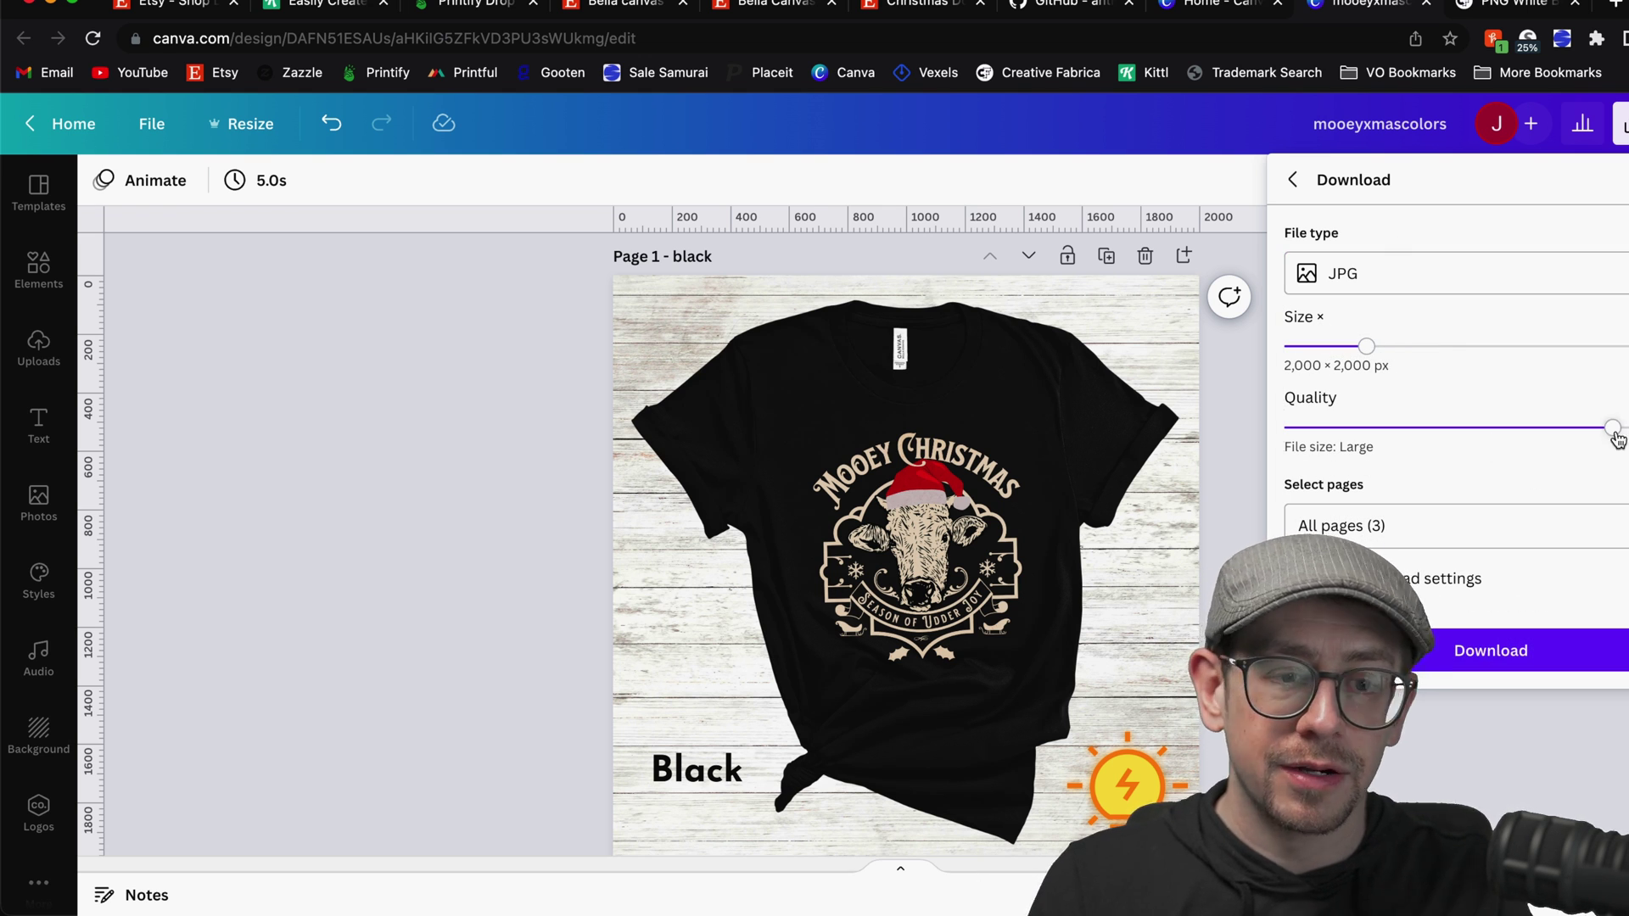
click(1403, 778)
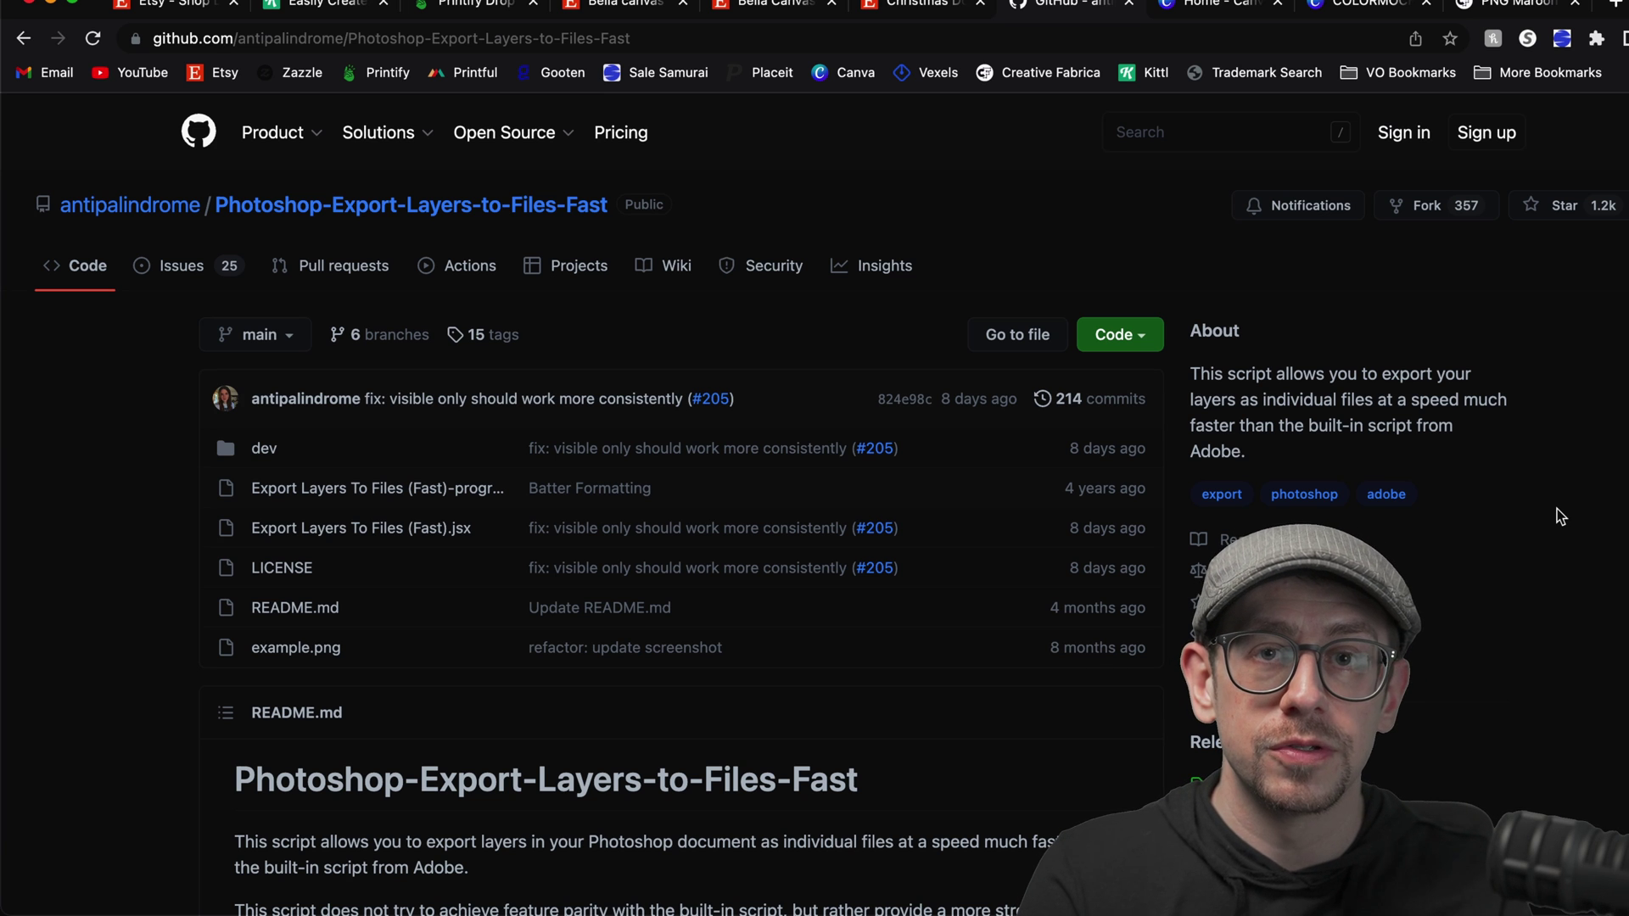
Download the Photoshop-Export-Layers-to-Files-Fast repository from GitHub as a ZIP using the Code menu
scroll(1467, 487, down, 1)
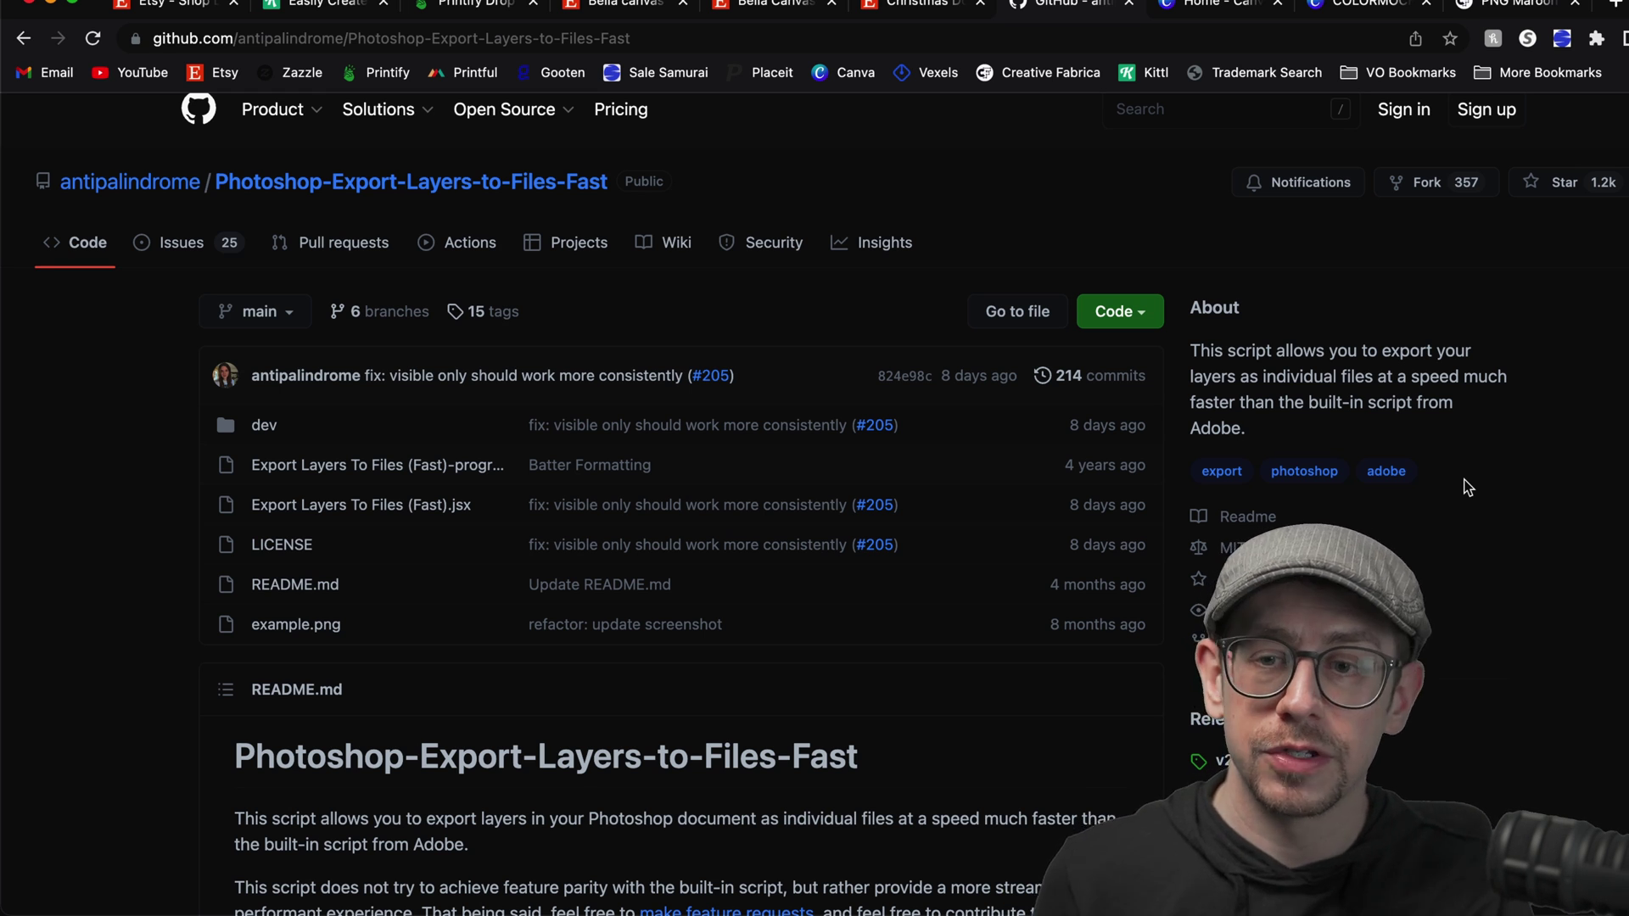
click(1120, 312)
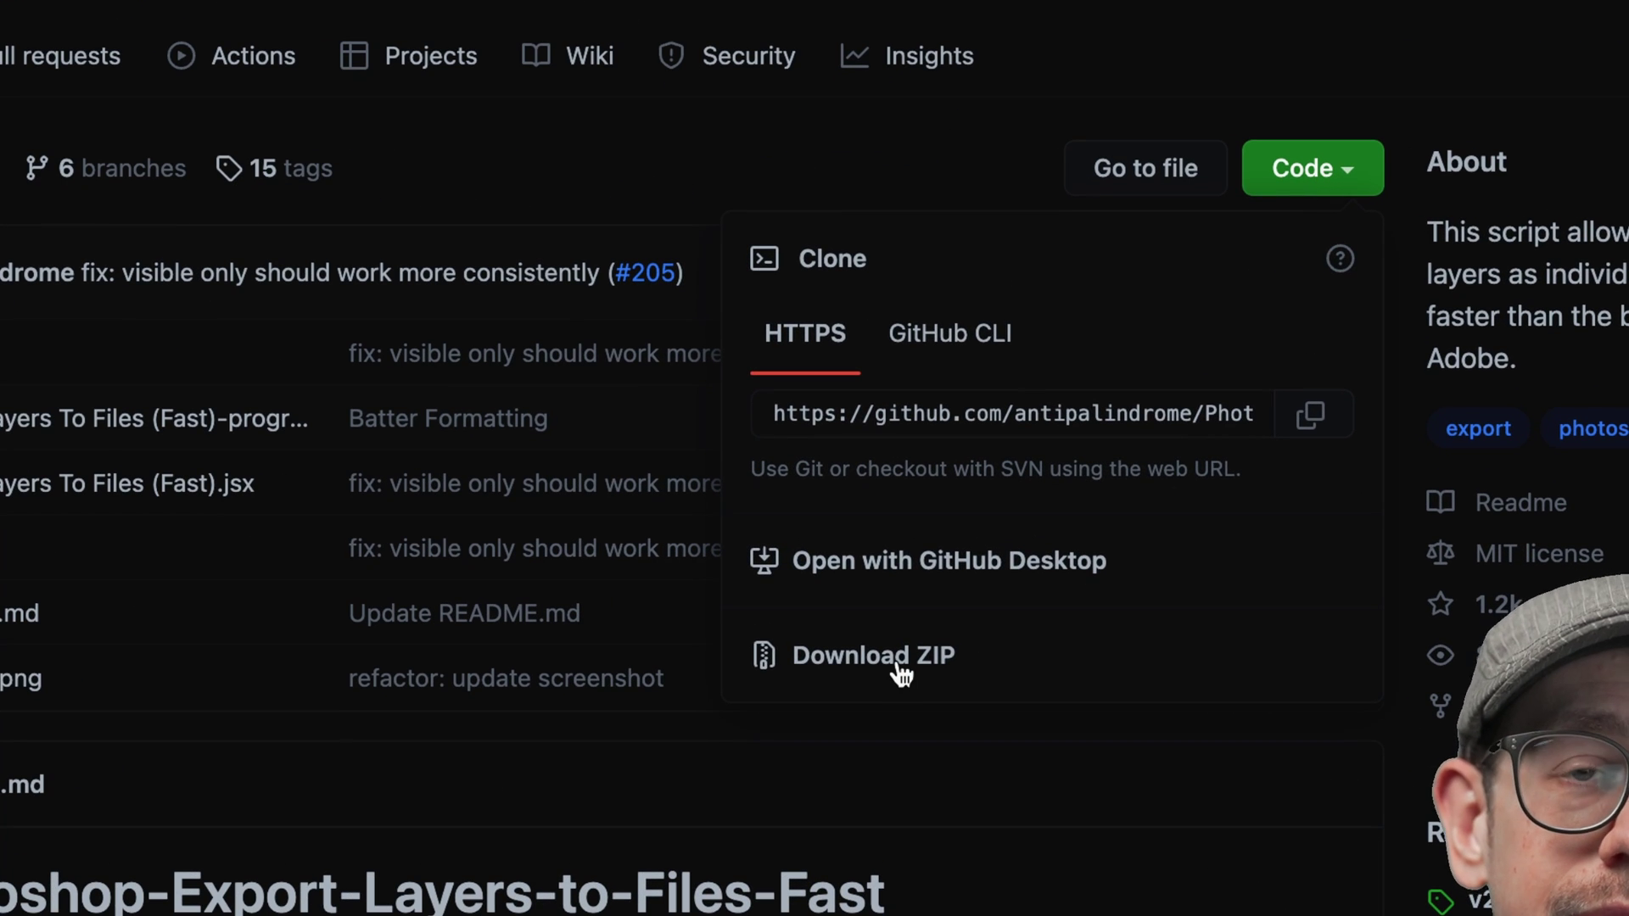
click(901, 674)
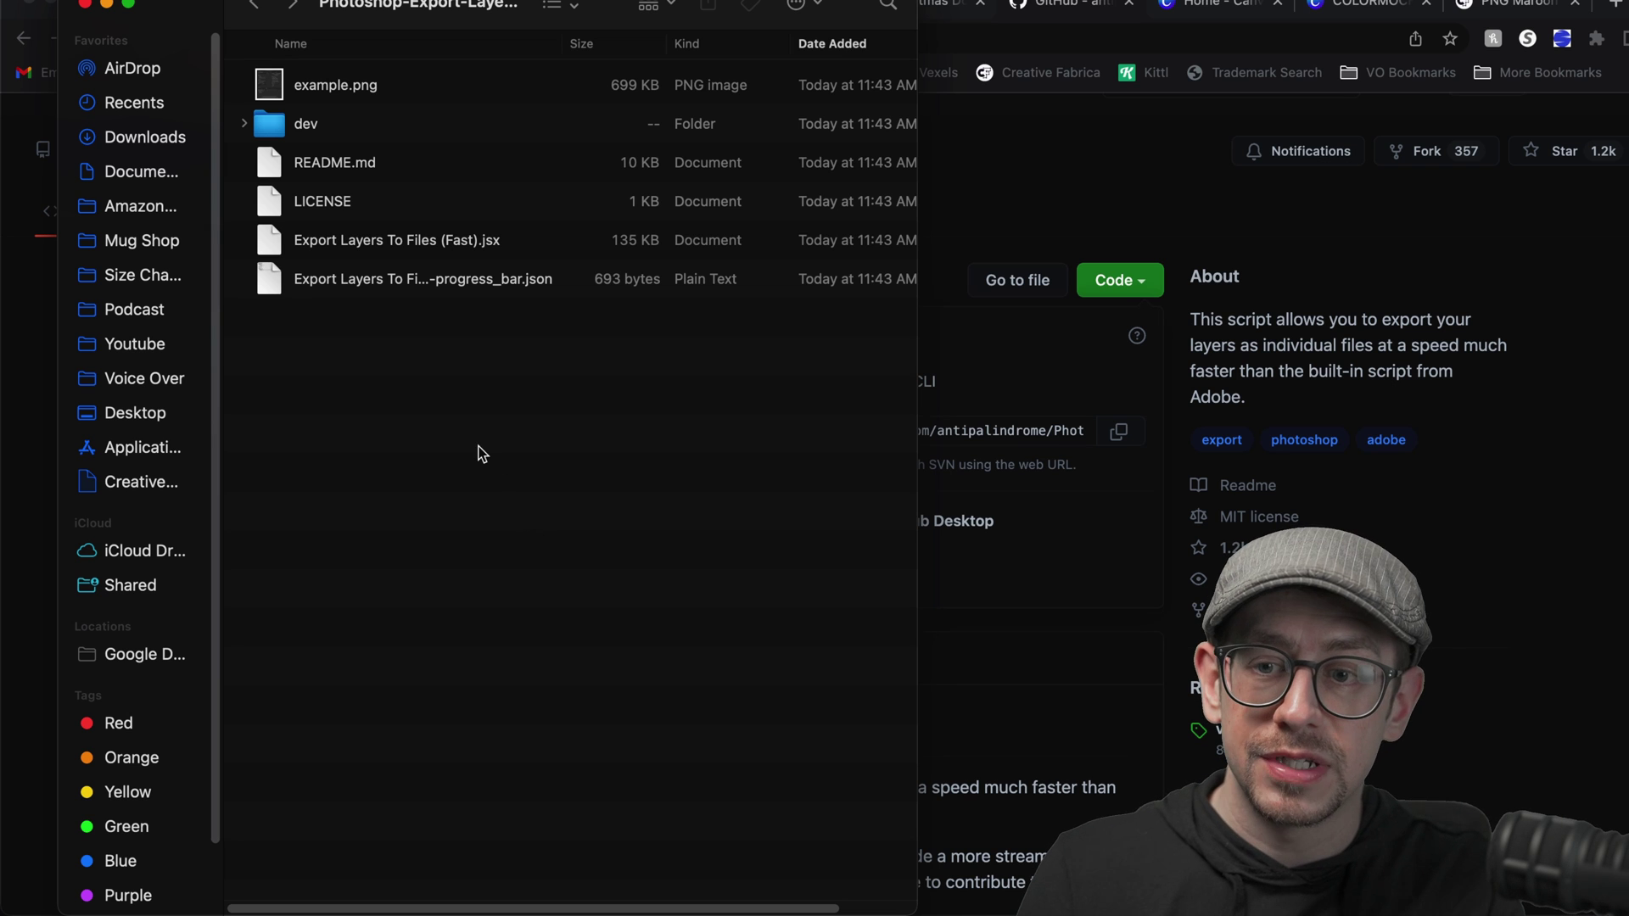
Marquee-select all six downloaded repository files in the Finder window
drag(479, 447, 310, 97)
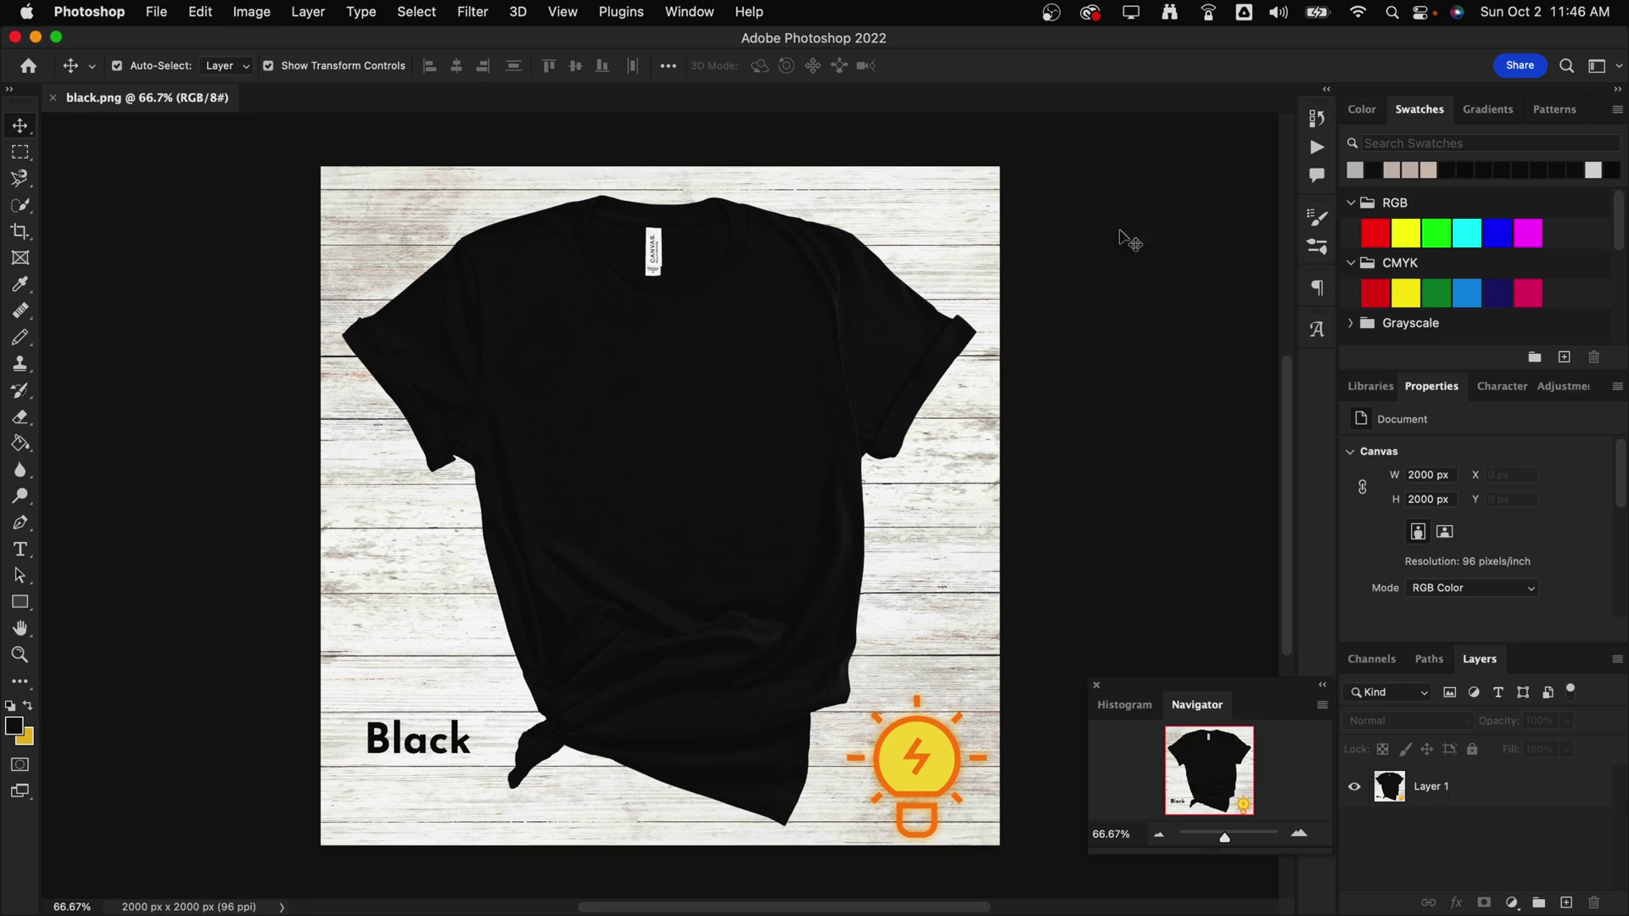
Embed the maroon, navy and white shirt PNGs as layers in black.png
drag(1281, 700, 1219, 734)
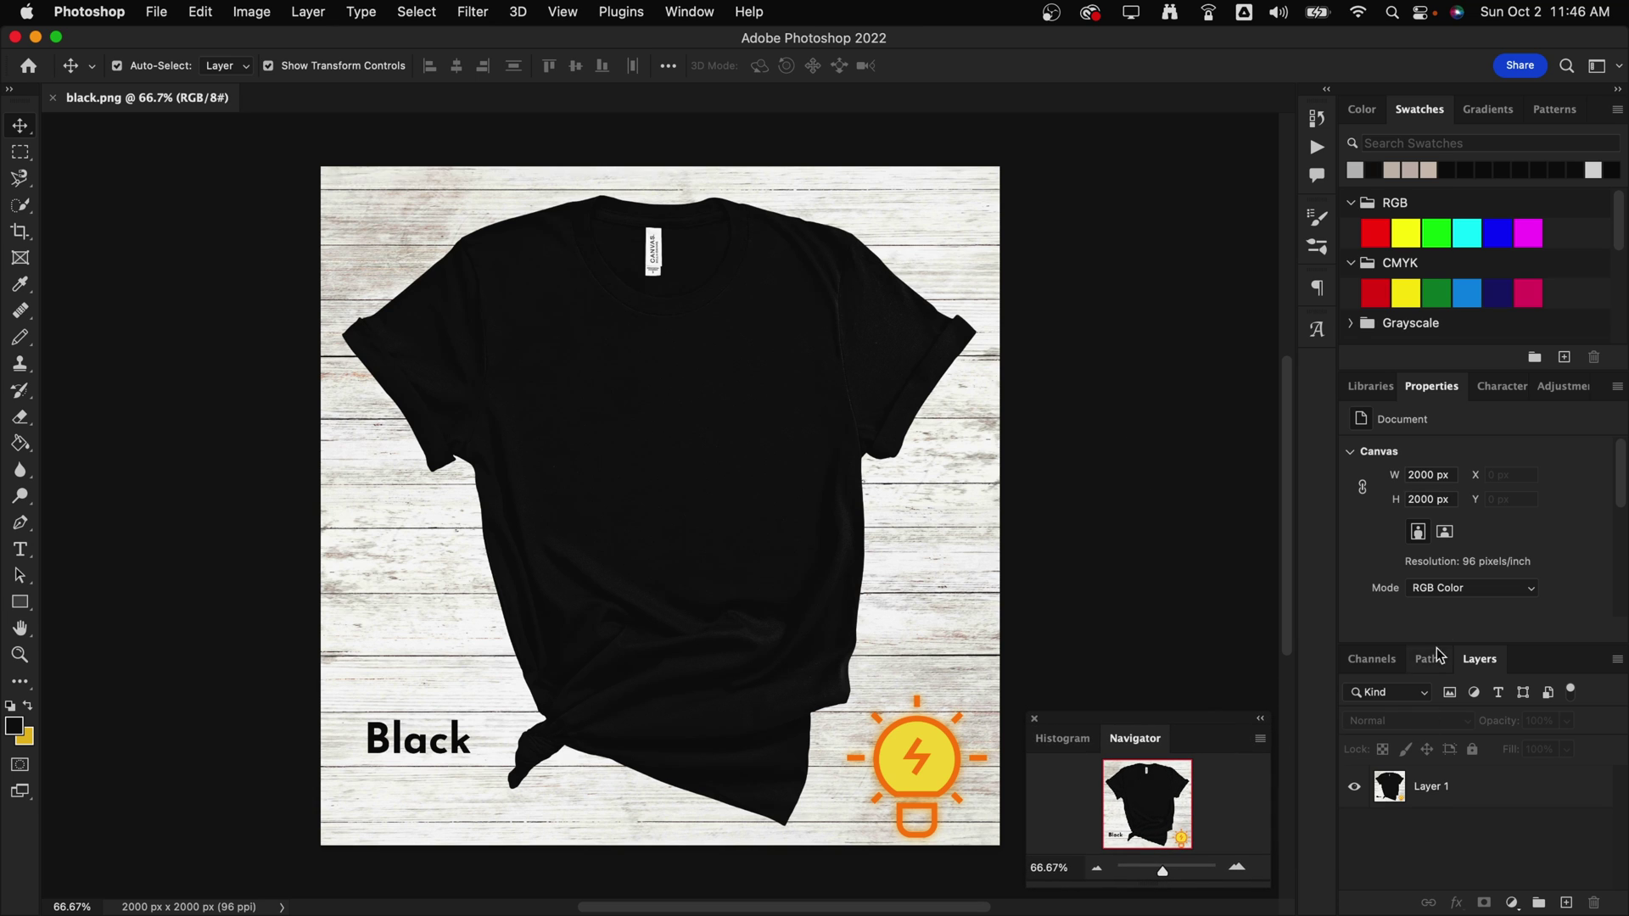
click(1481, 649)
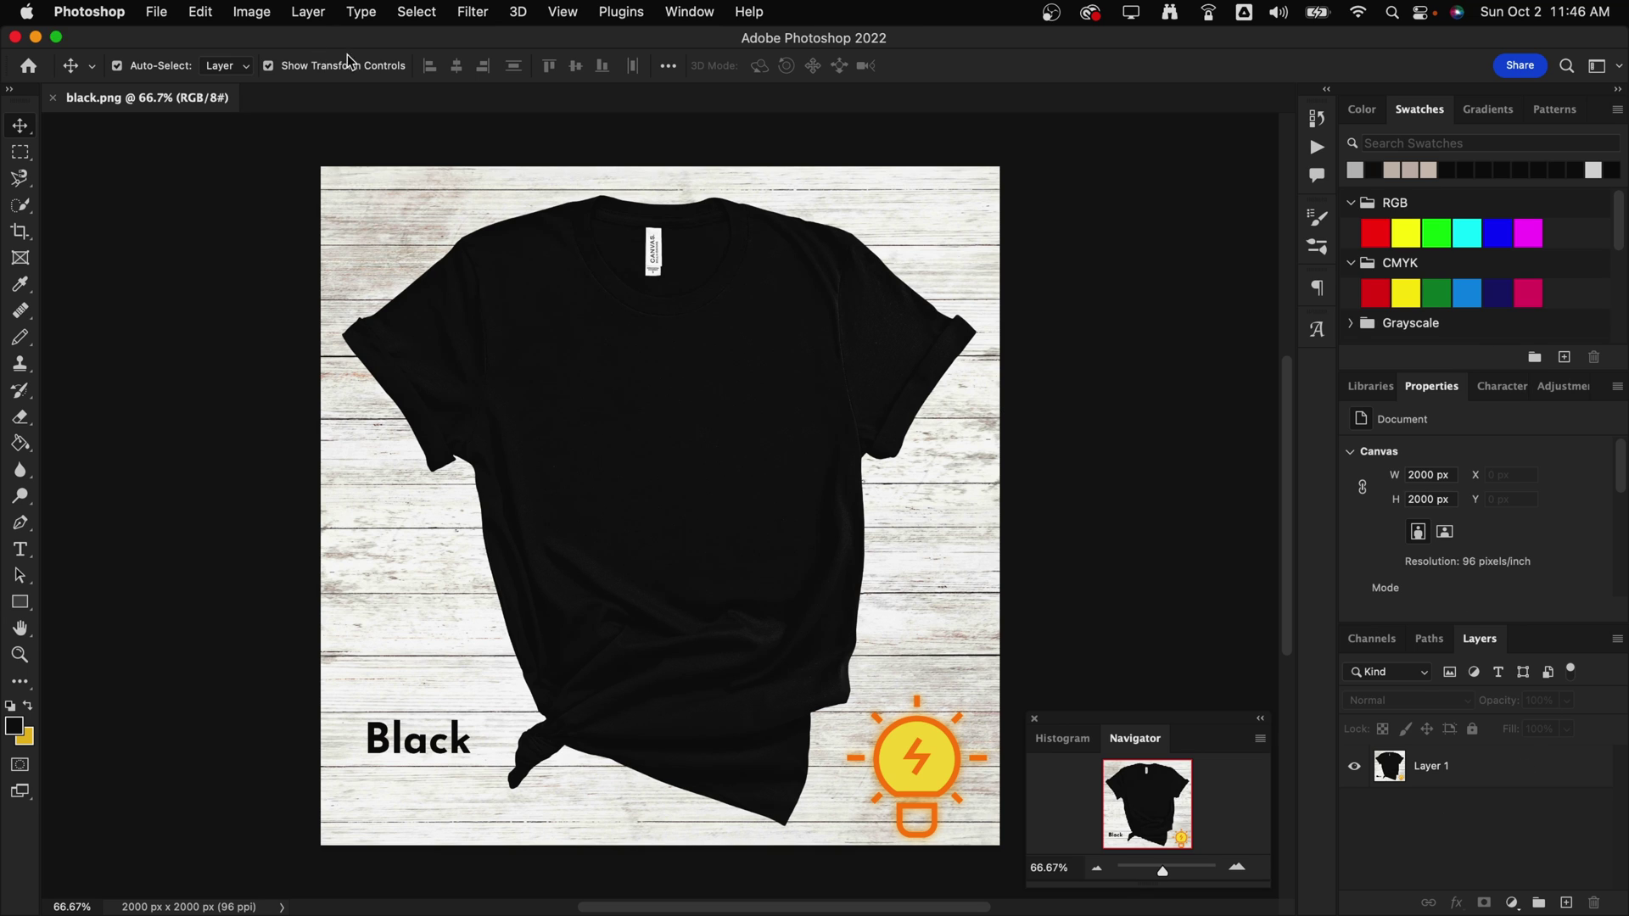
click(157, 14)
click(290, 397)
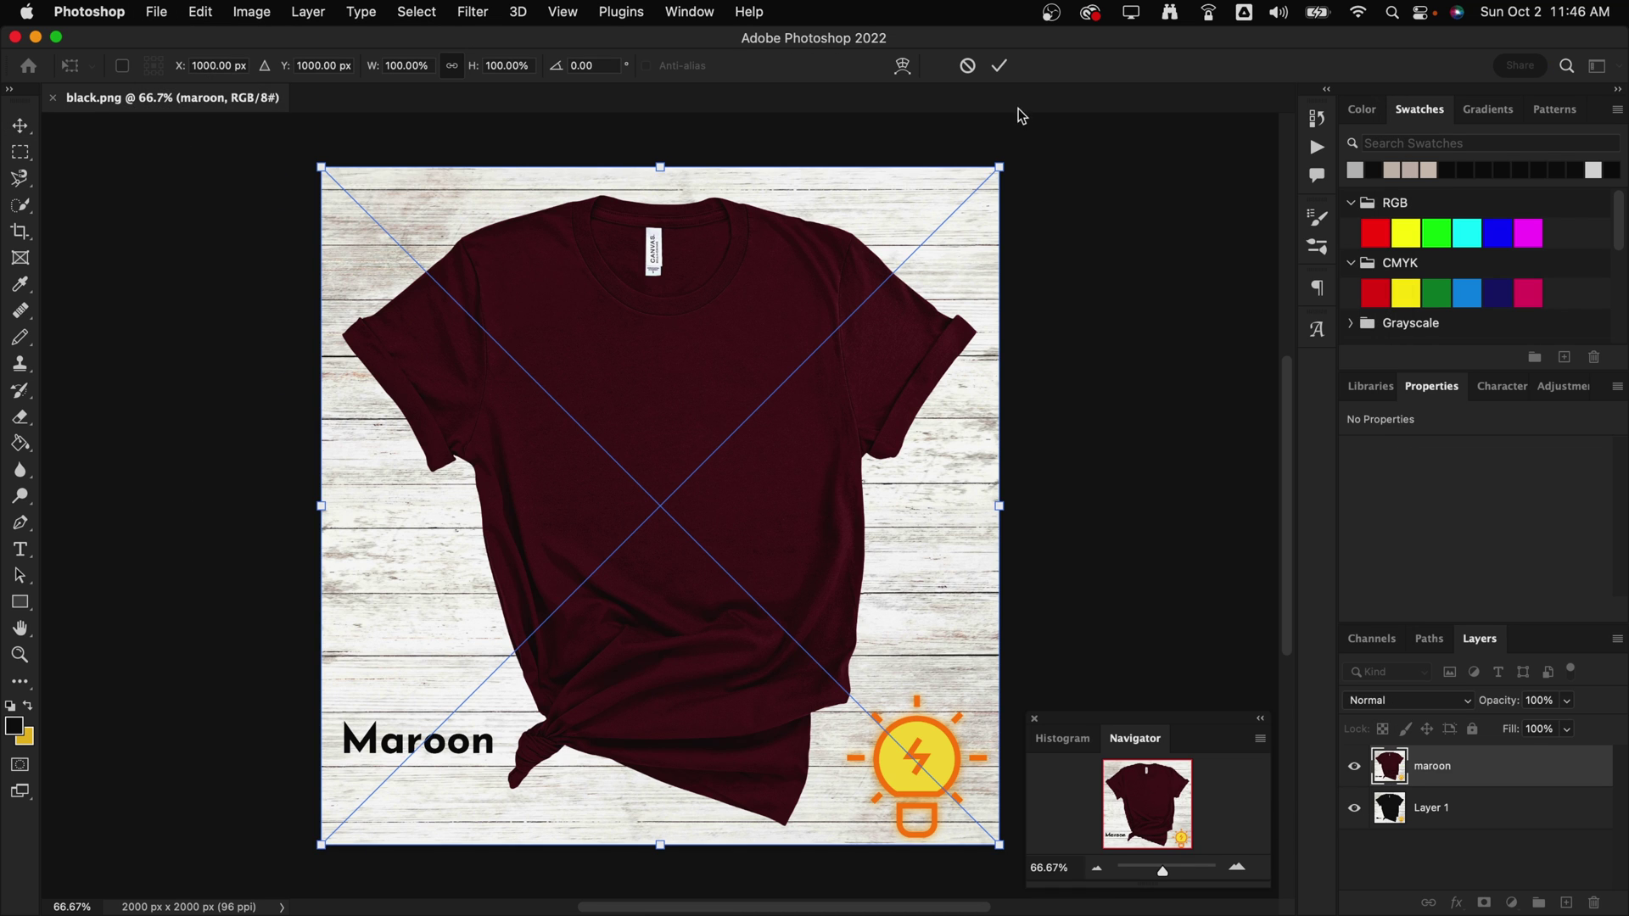
click(999, 66)
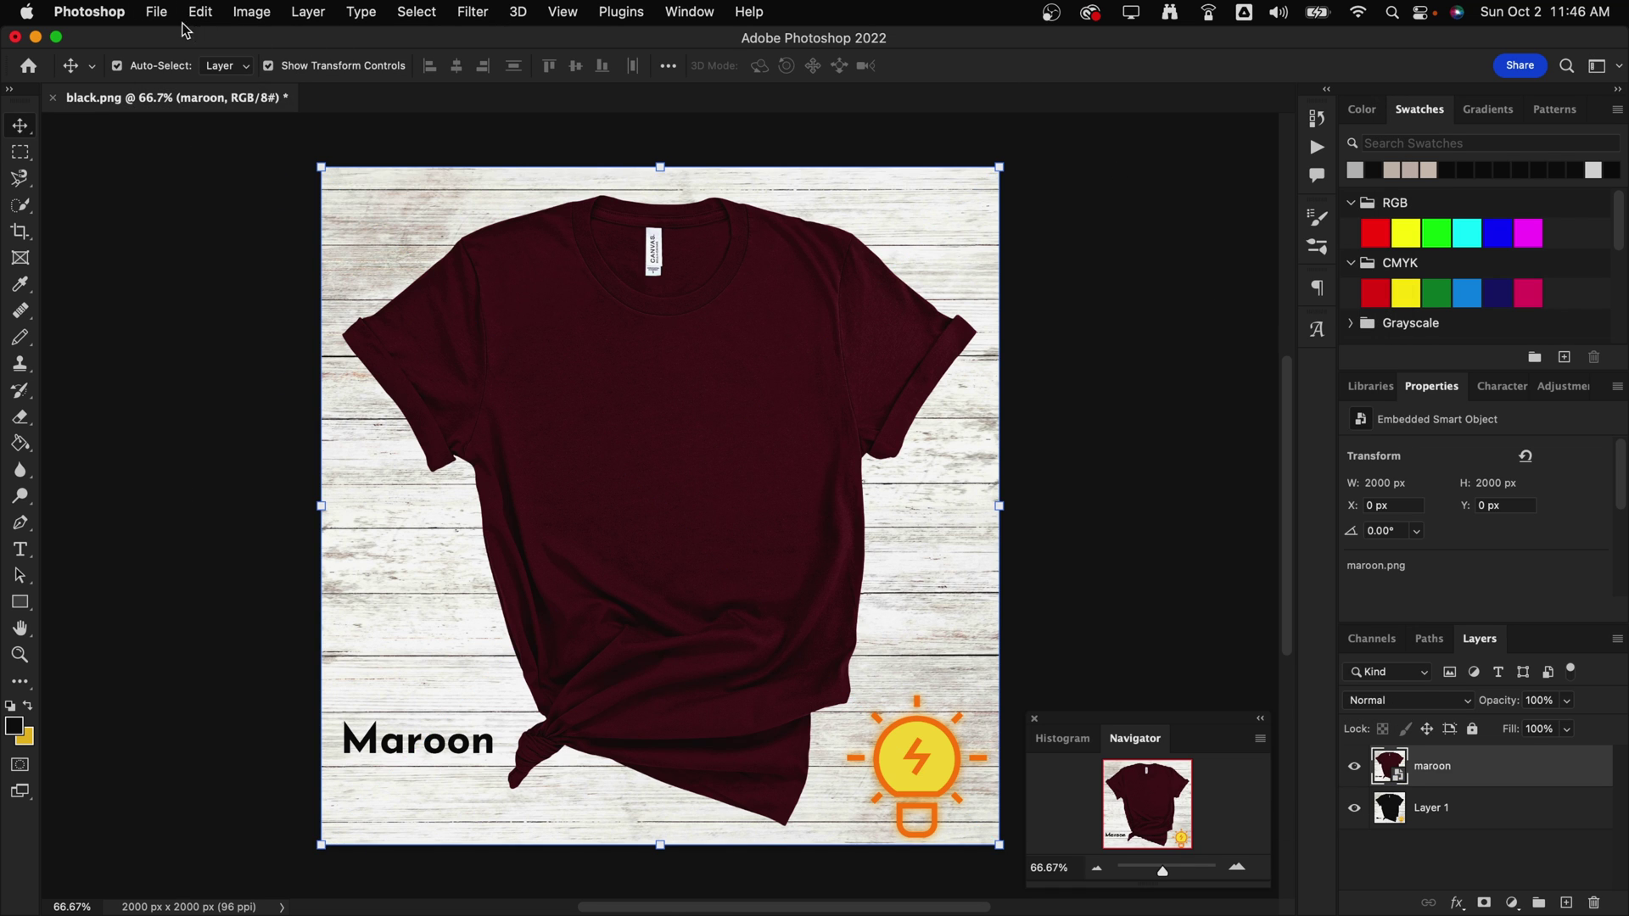
click(158, 12)
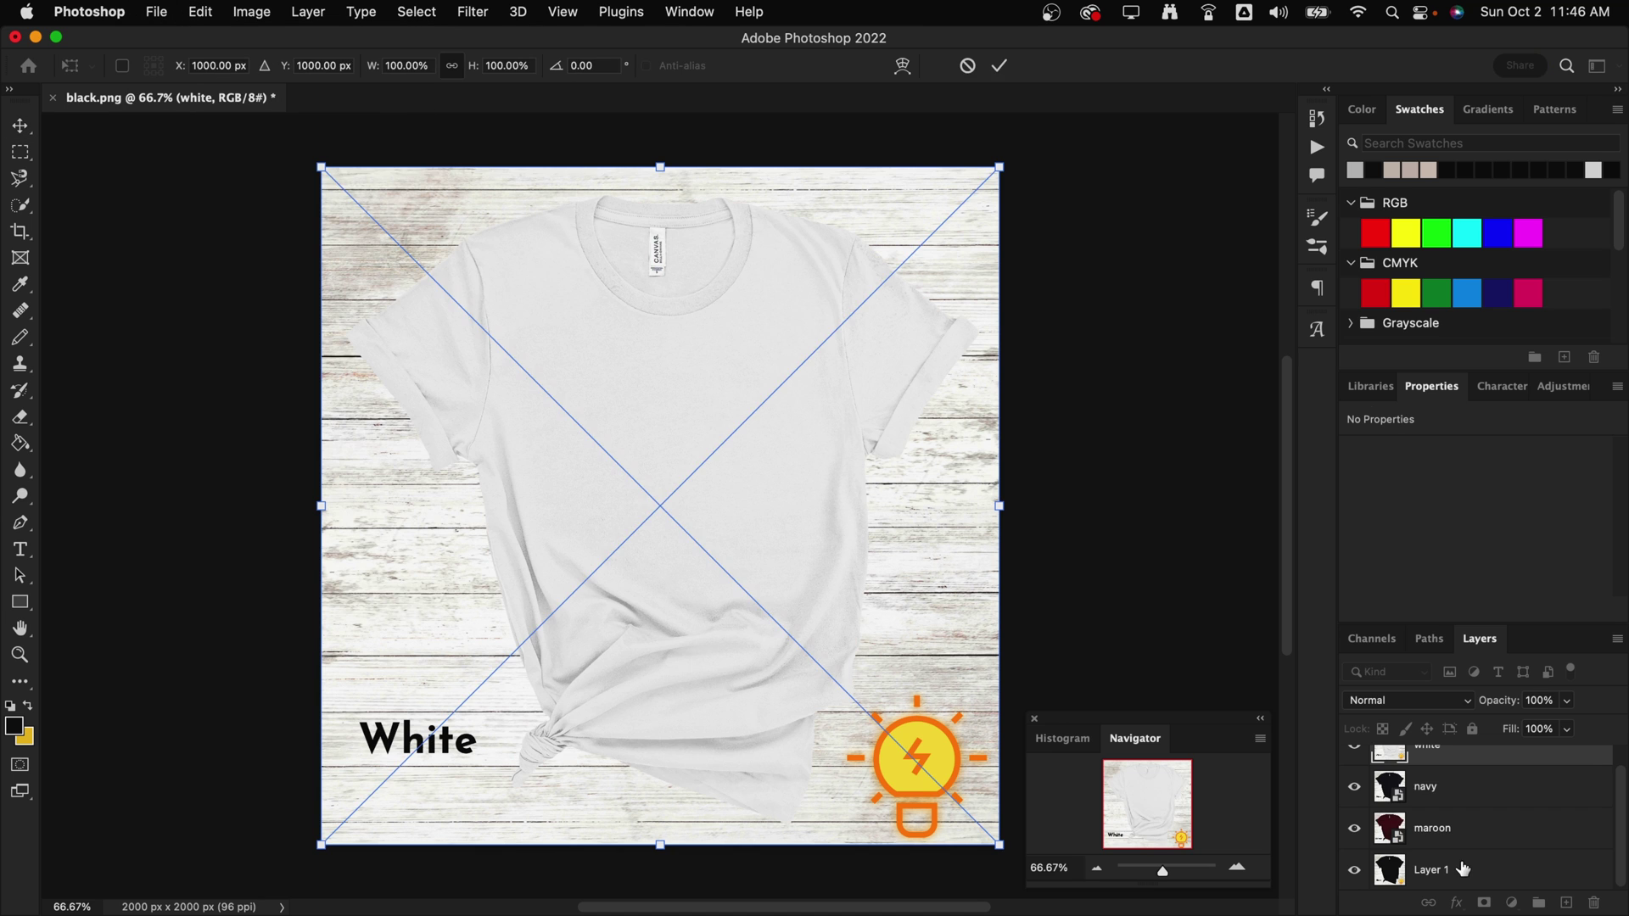
drag(1463, 868, 1454, 788)
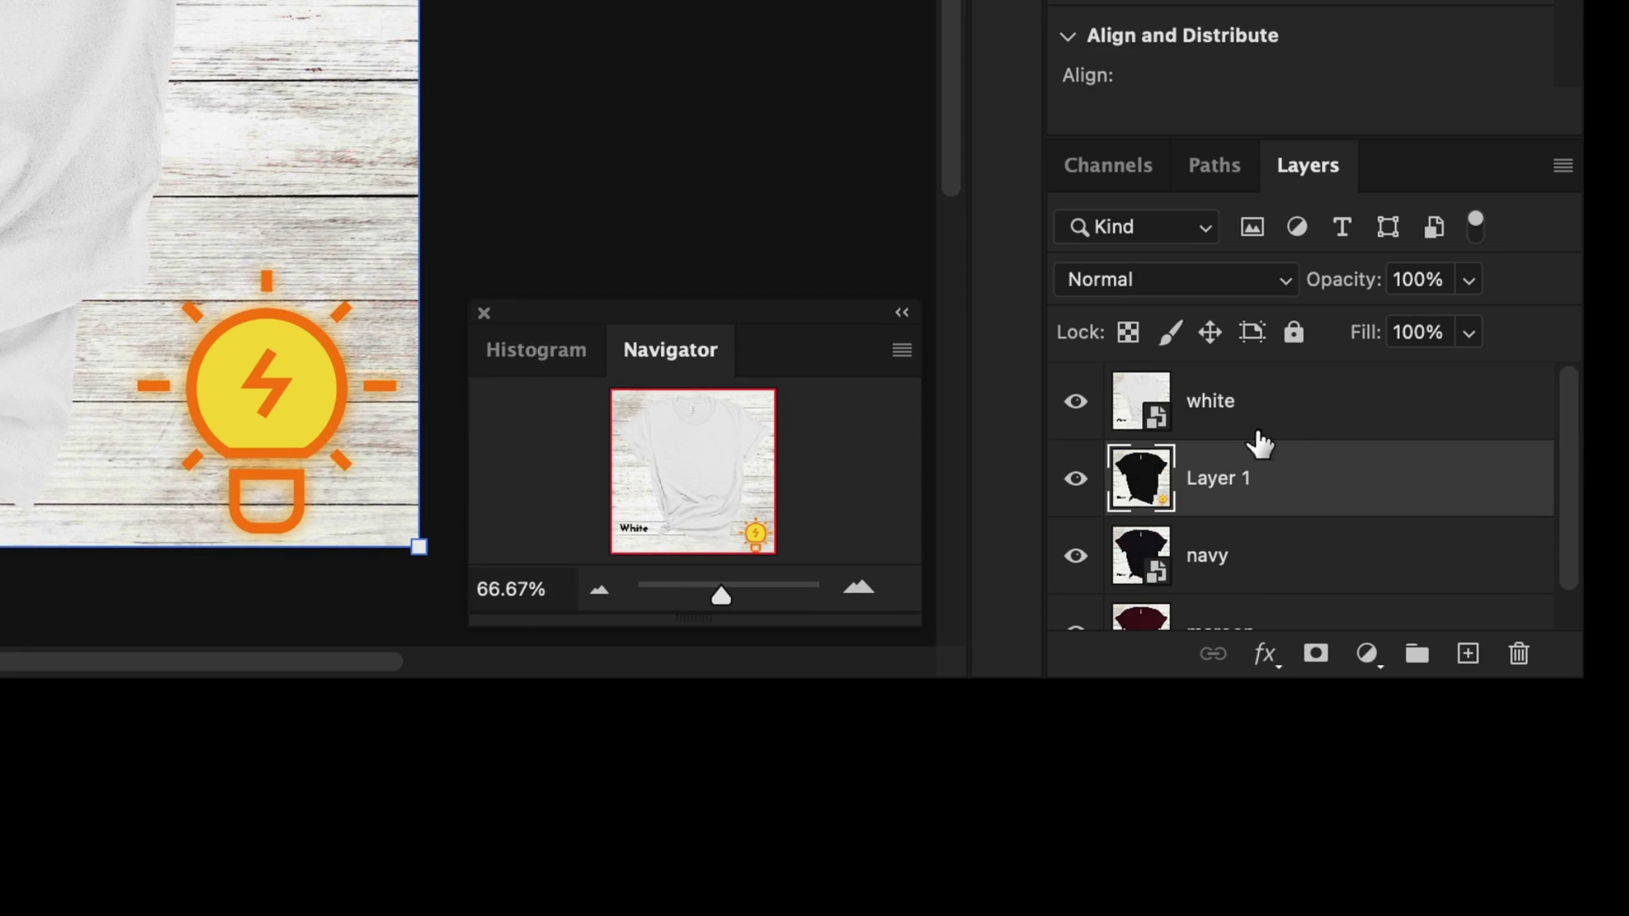
Move the black shirt layer to the top, rename it Black, and add an empty layer above
drag(1260, 443, 1281, 399)
double_click(1220, 404)
text(Black)
key(Return)
scroll(1307, 440, down, 1)
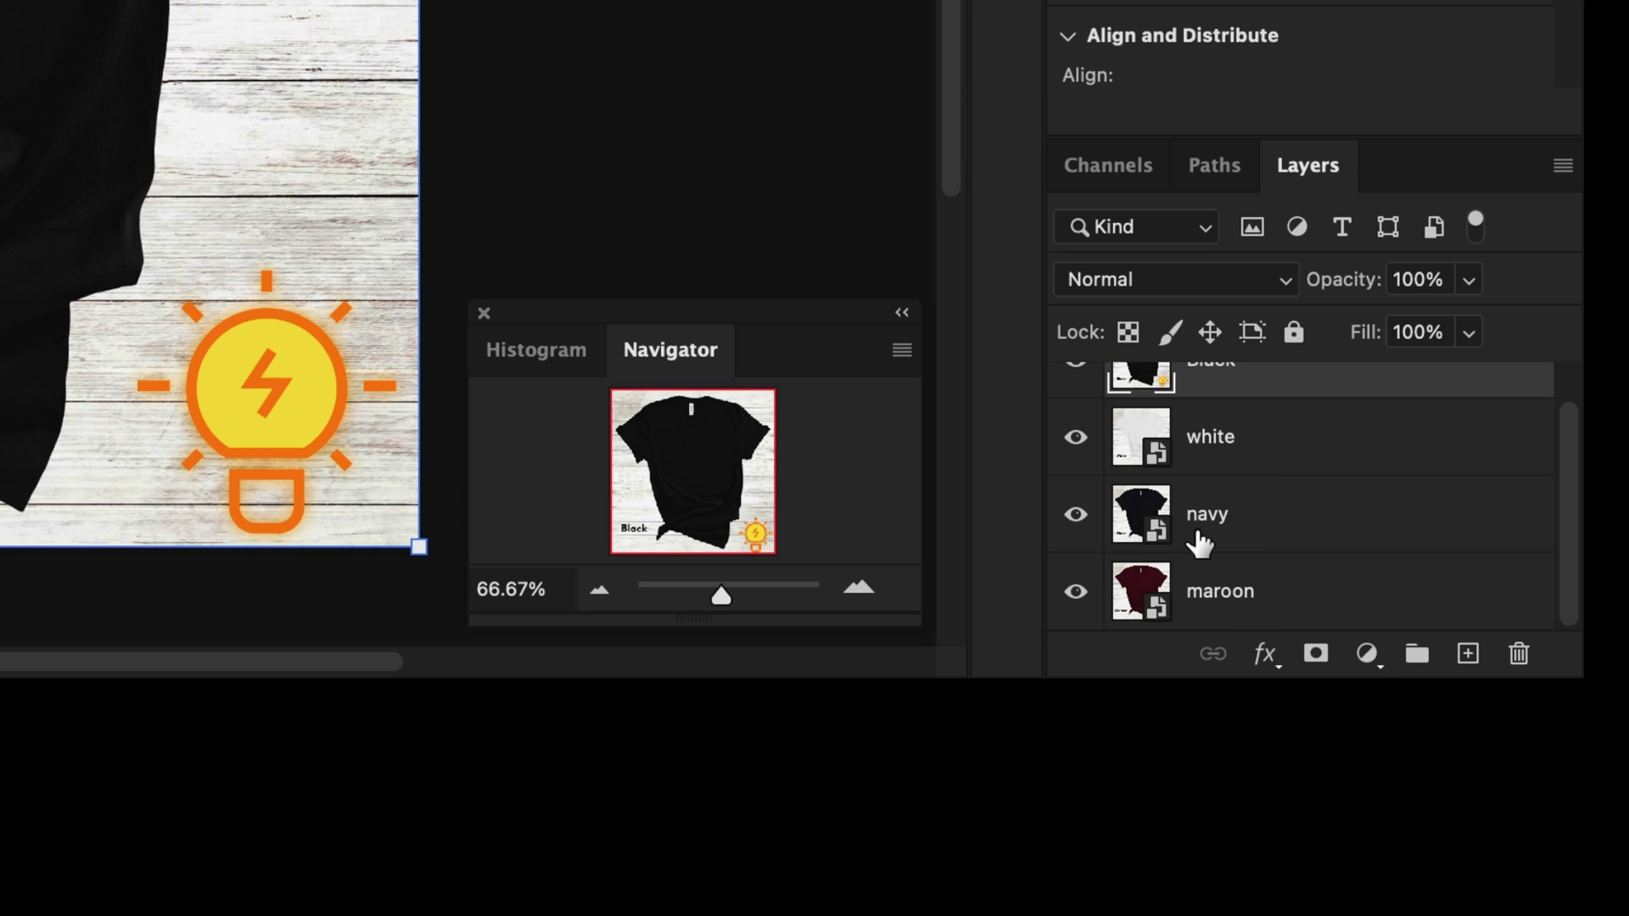
scroll(1265, 575, up, 1)
click(1468, 653)
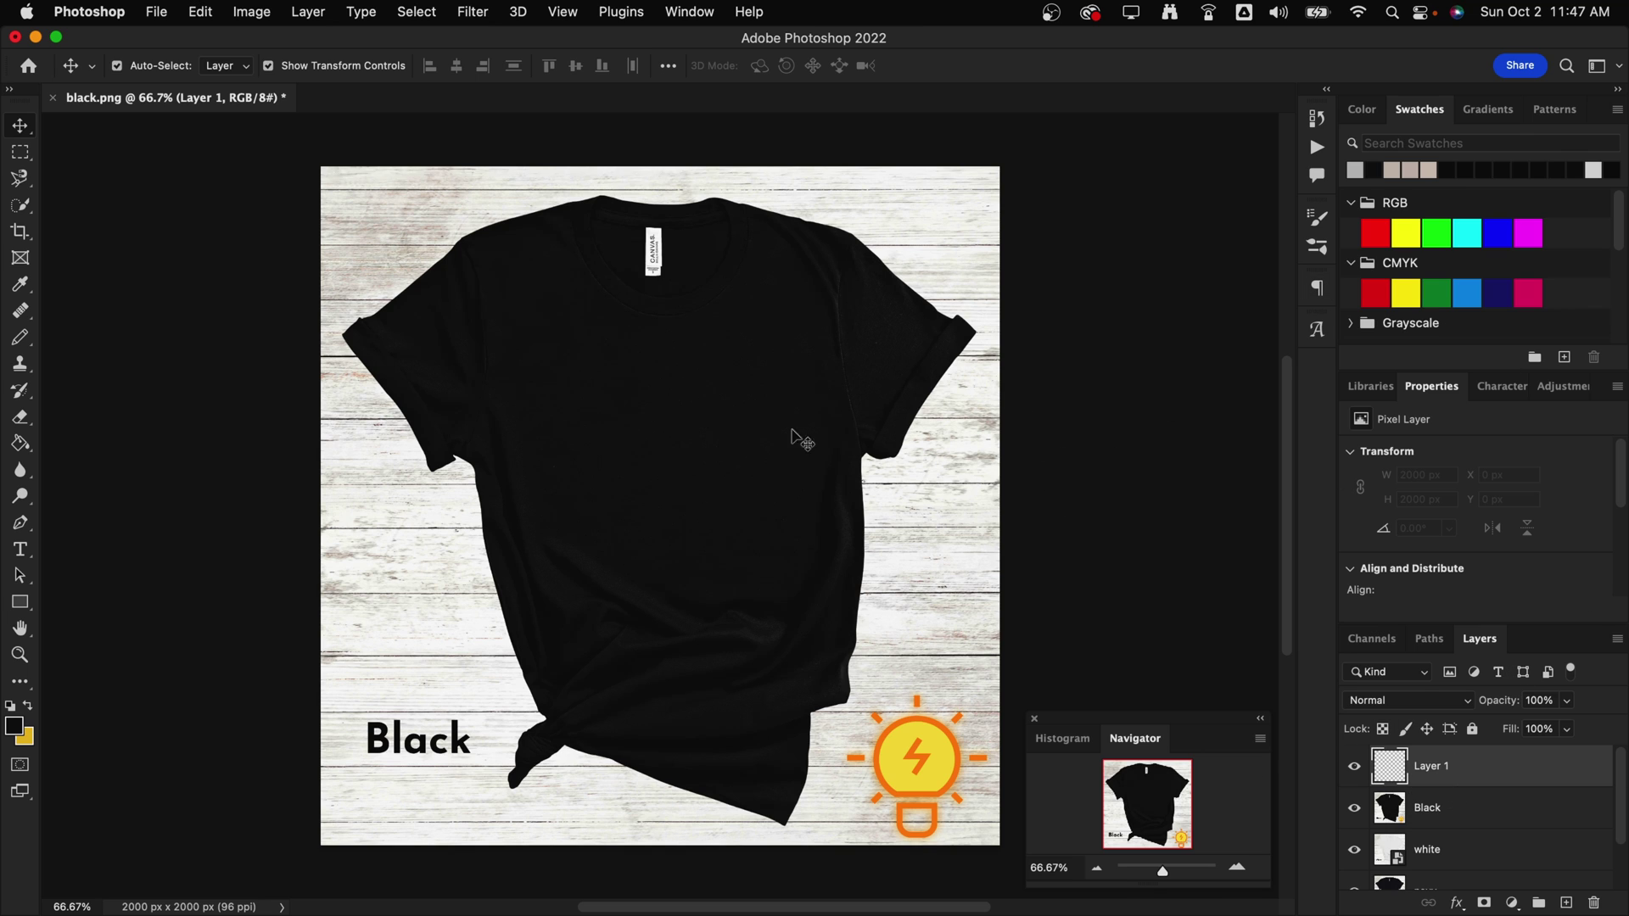
Save As the layered file named ColorOptionMockups.psd into the Documents folder
click(161, 13)
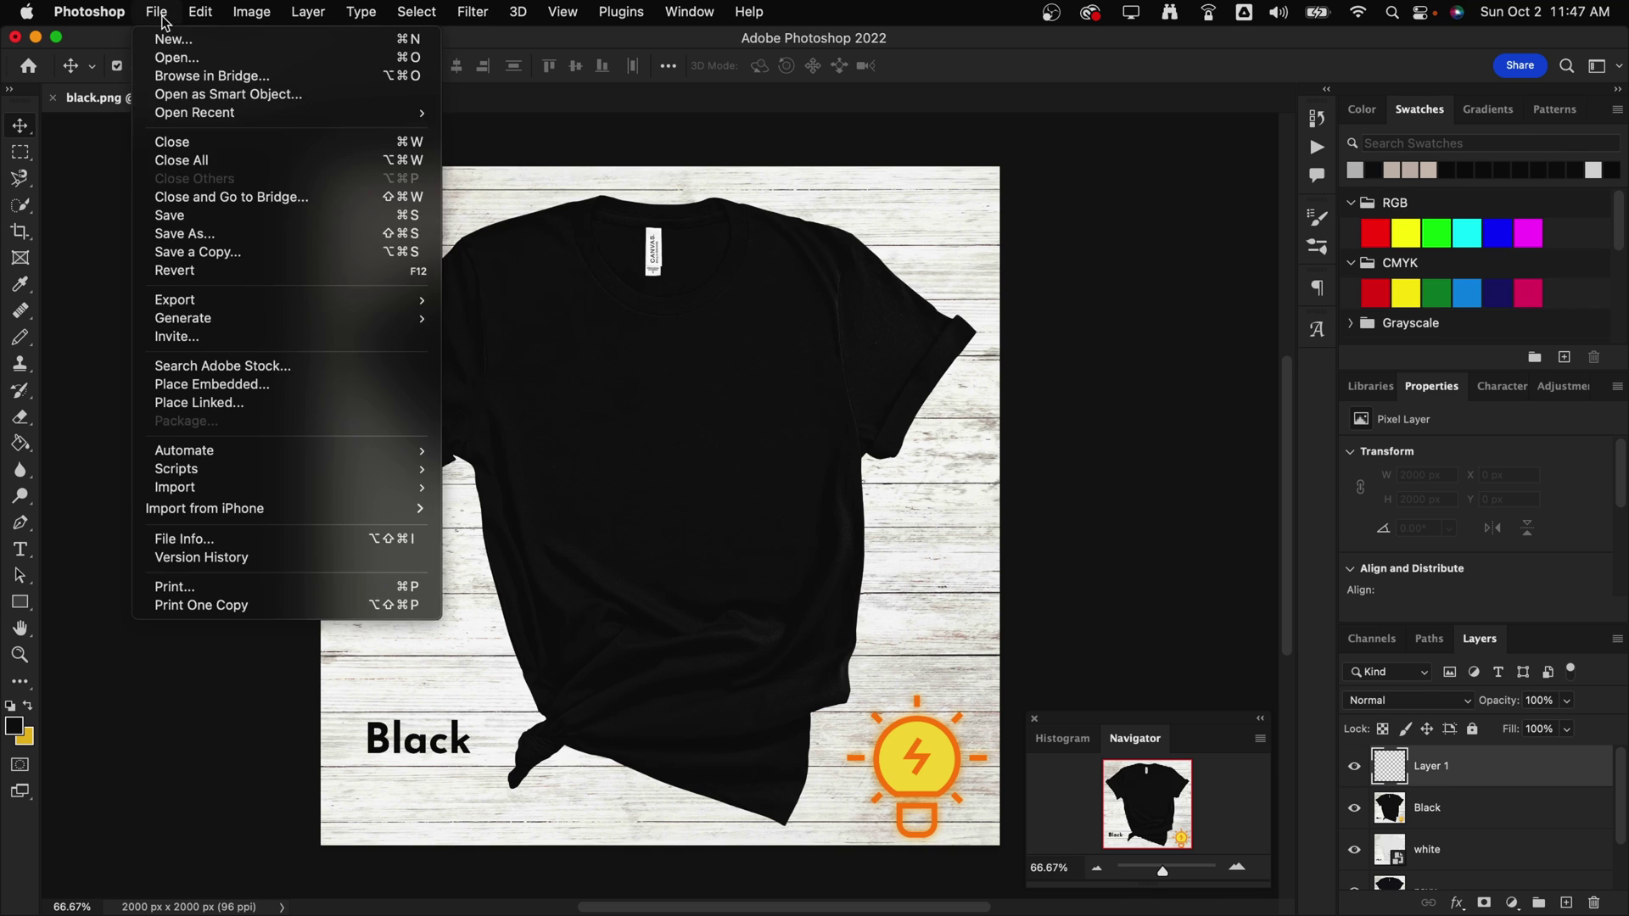
mouse_move(197, 320)
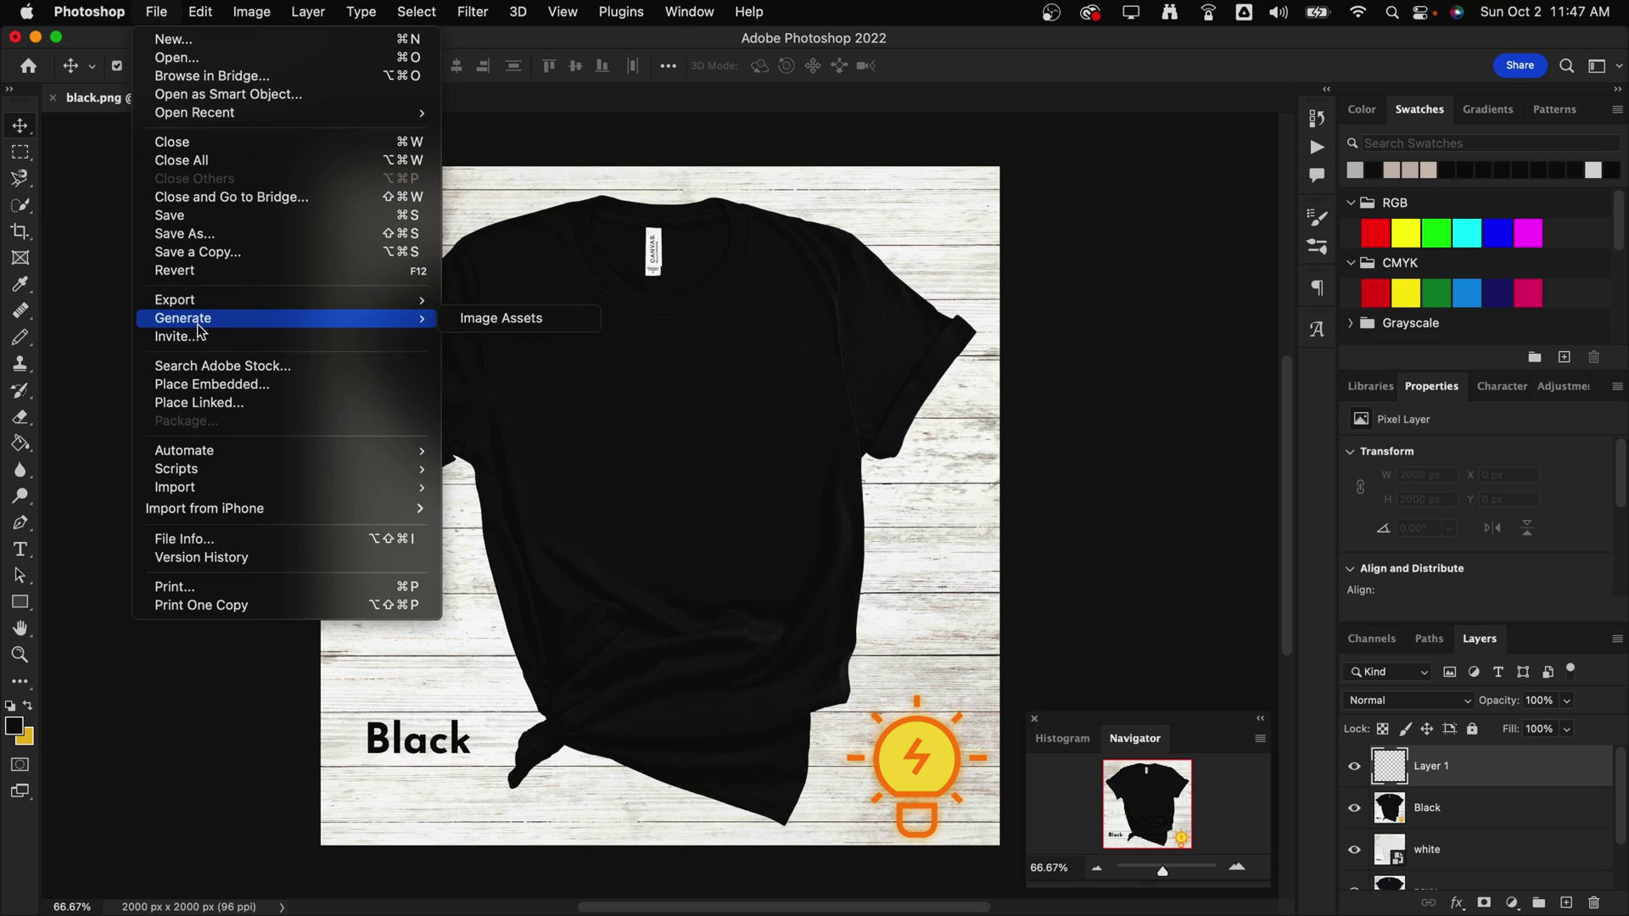
click(242, 243)
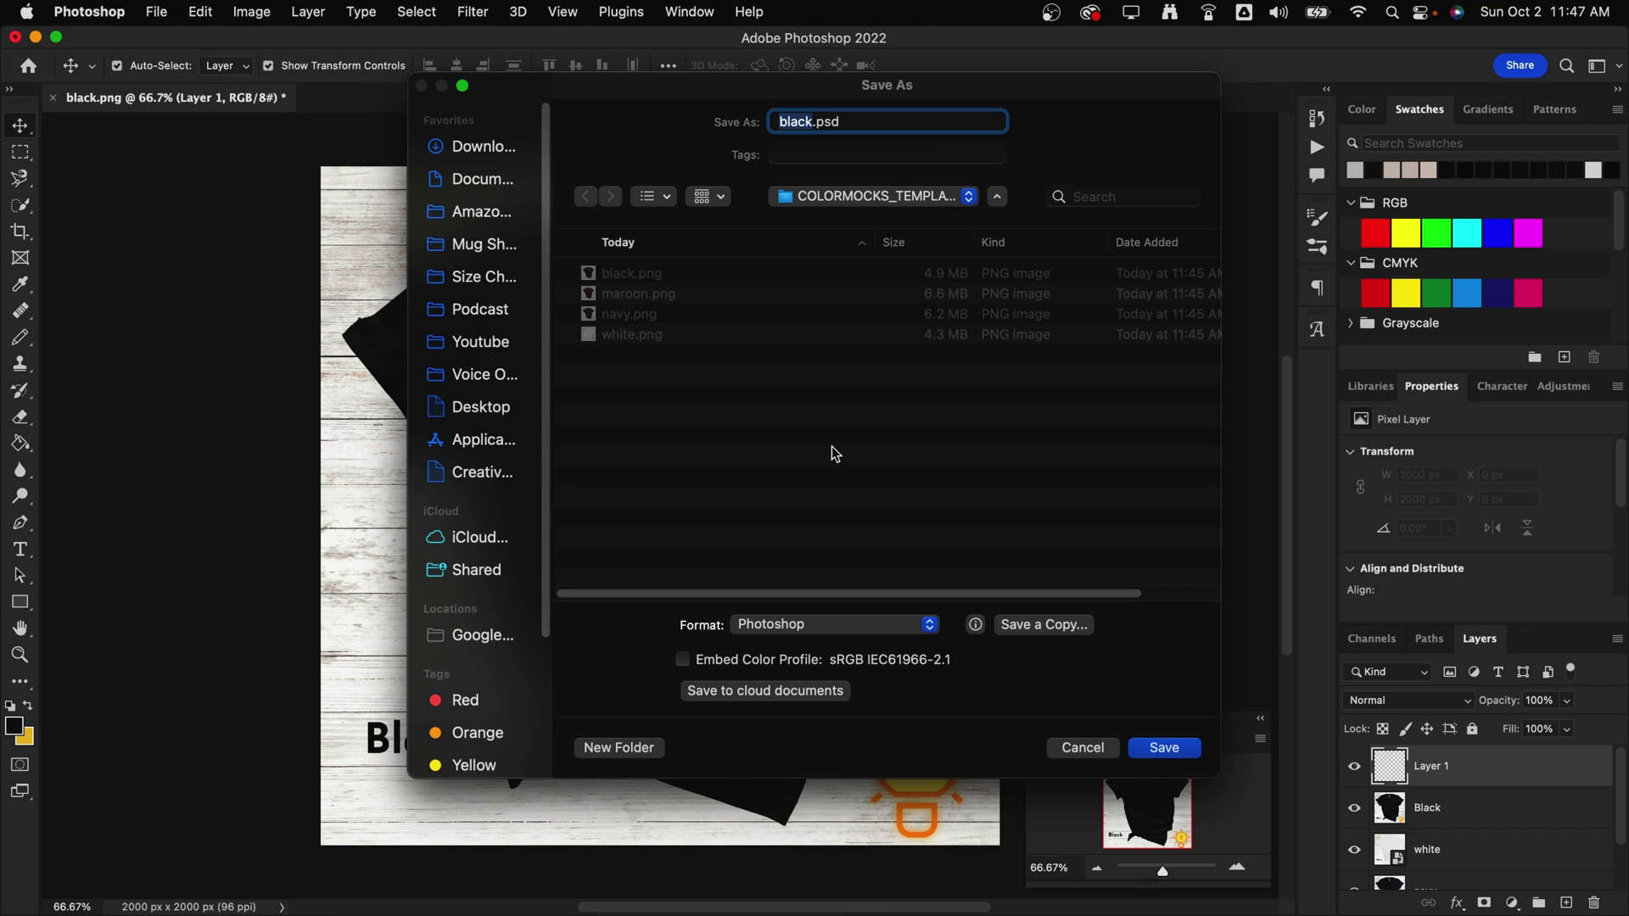
text(ColorOptionMockups)
click(482, 178)
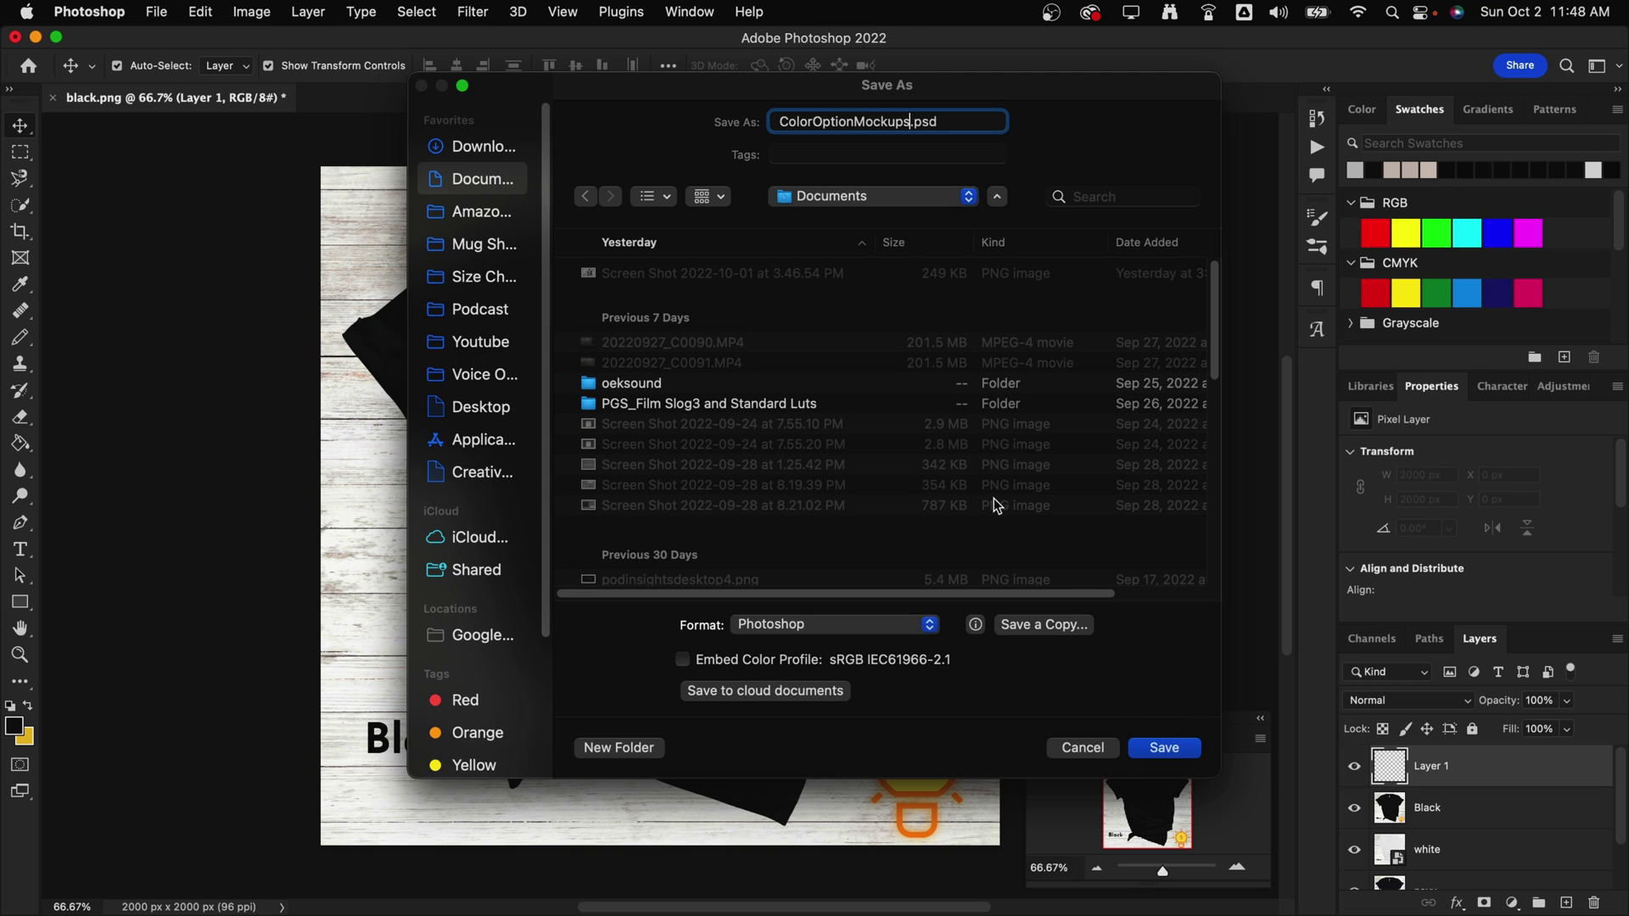
click(1171, 750)
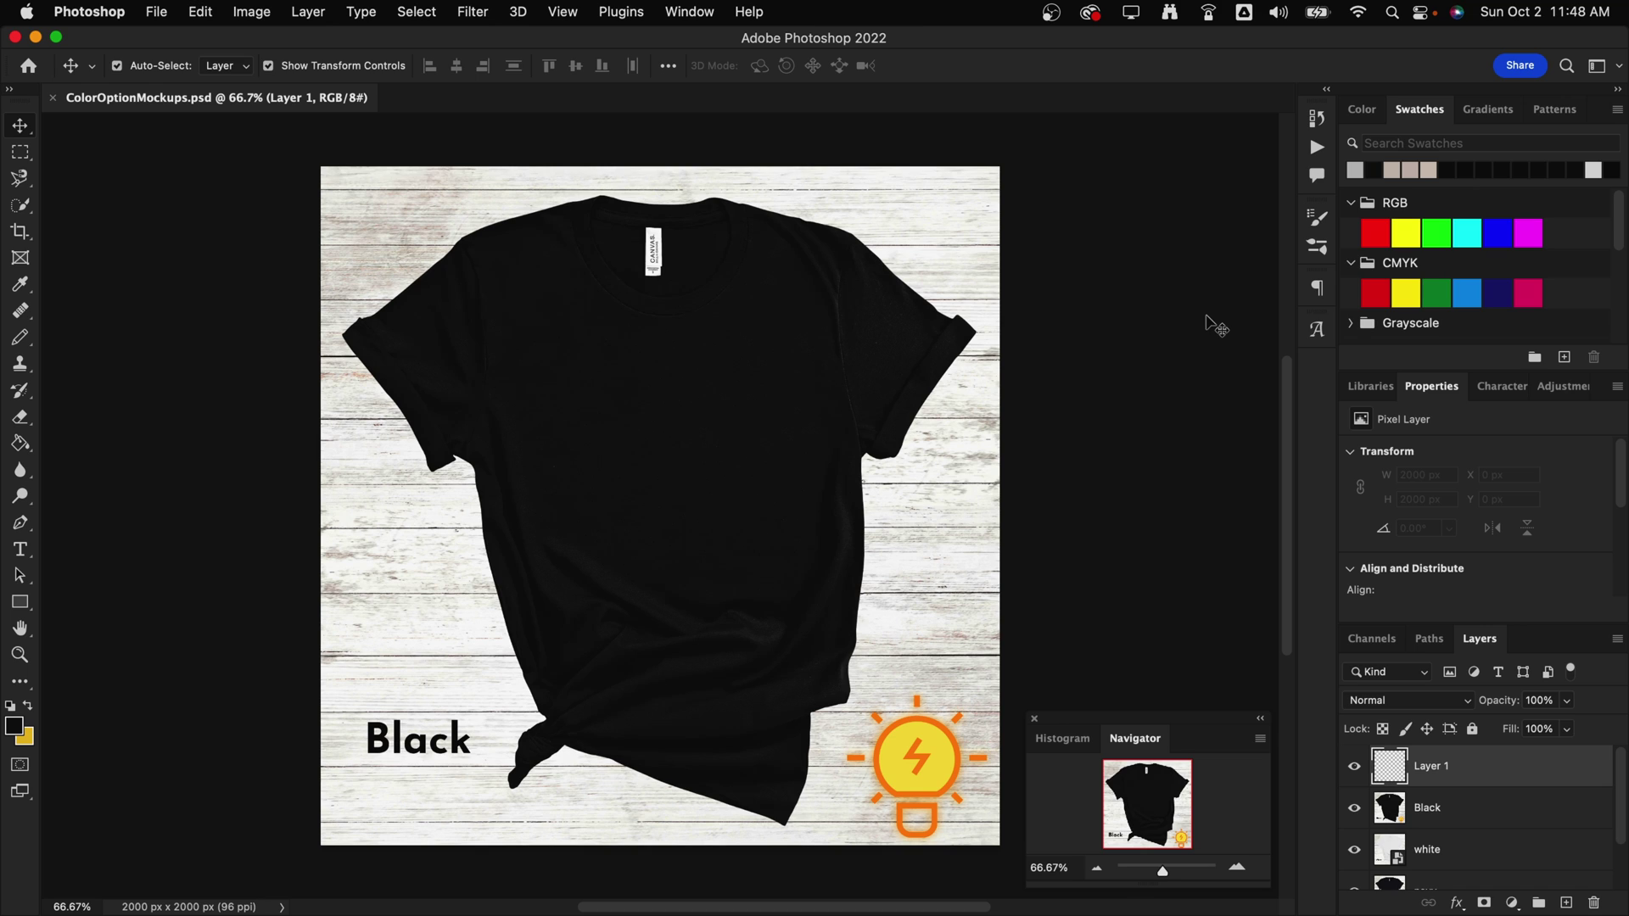
Embed the Mooey Christmas stamp, scale it to about 63.45%, and move it onto the chest
click(155, 12)
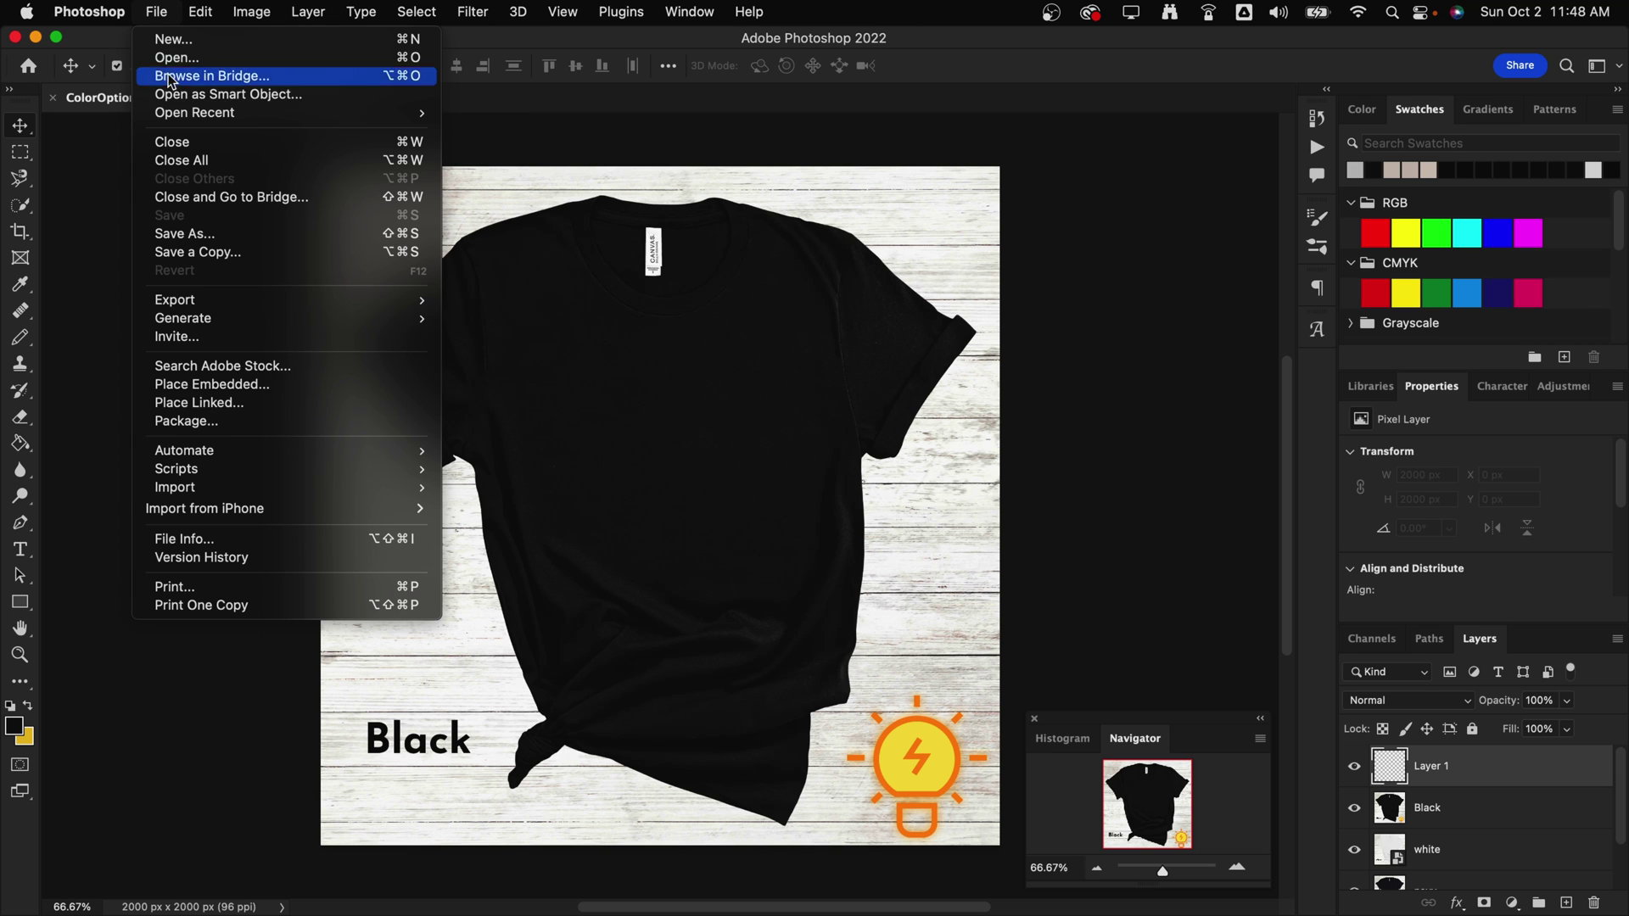
click(211, 386)
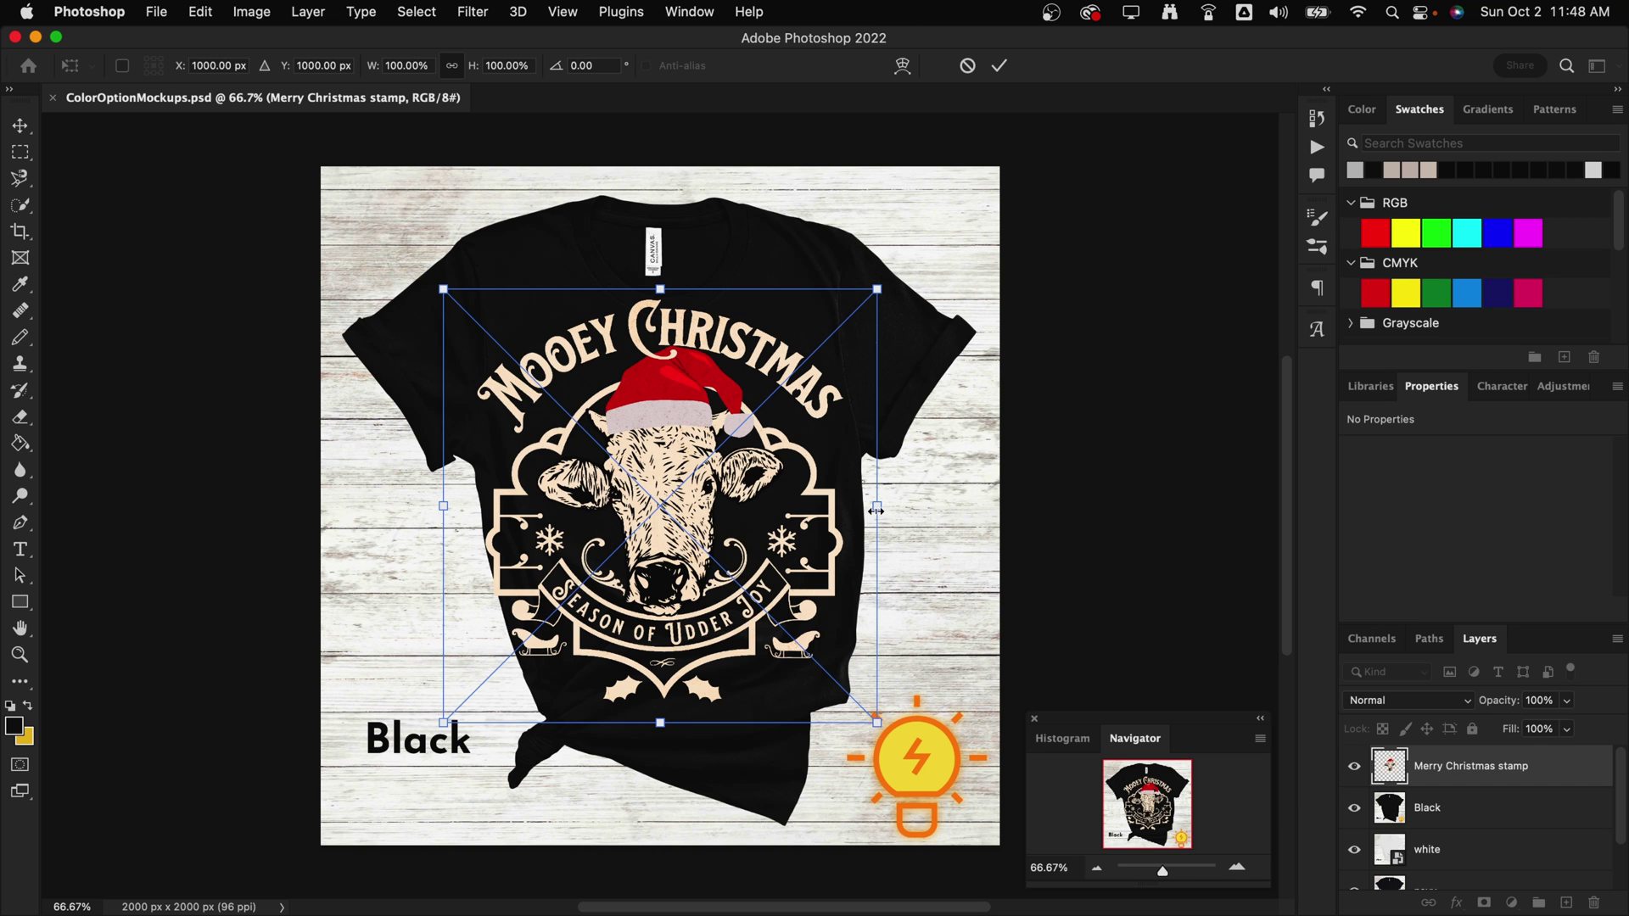
drag(876, 511, 719, 507)
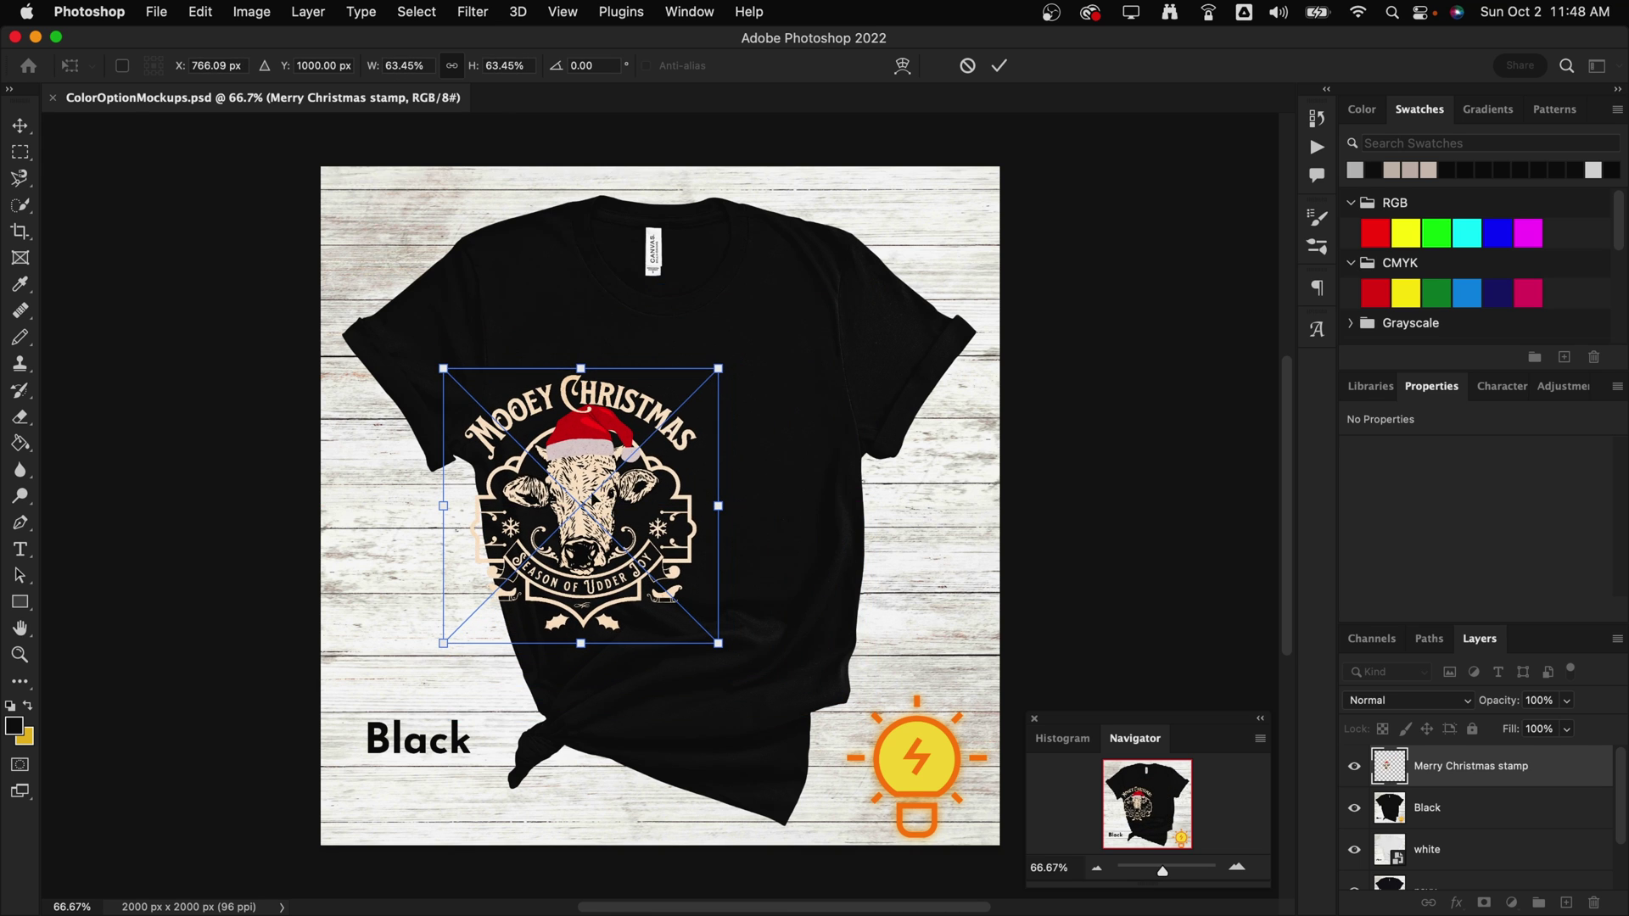
drag(592, 526, 683, 488)
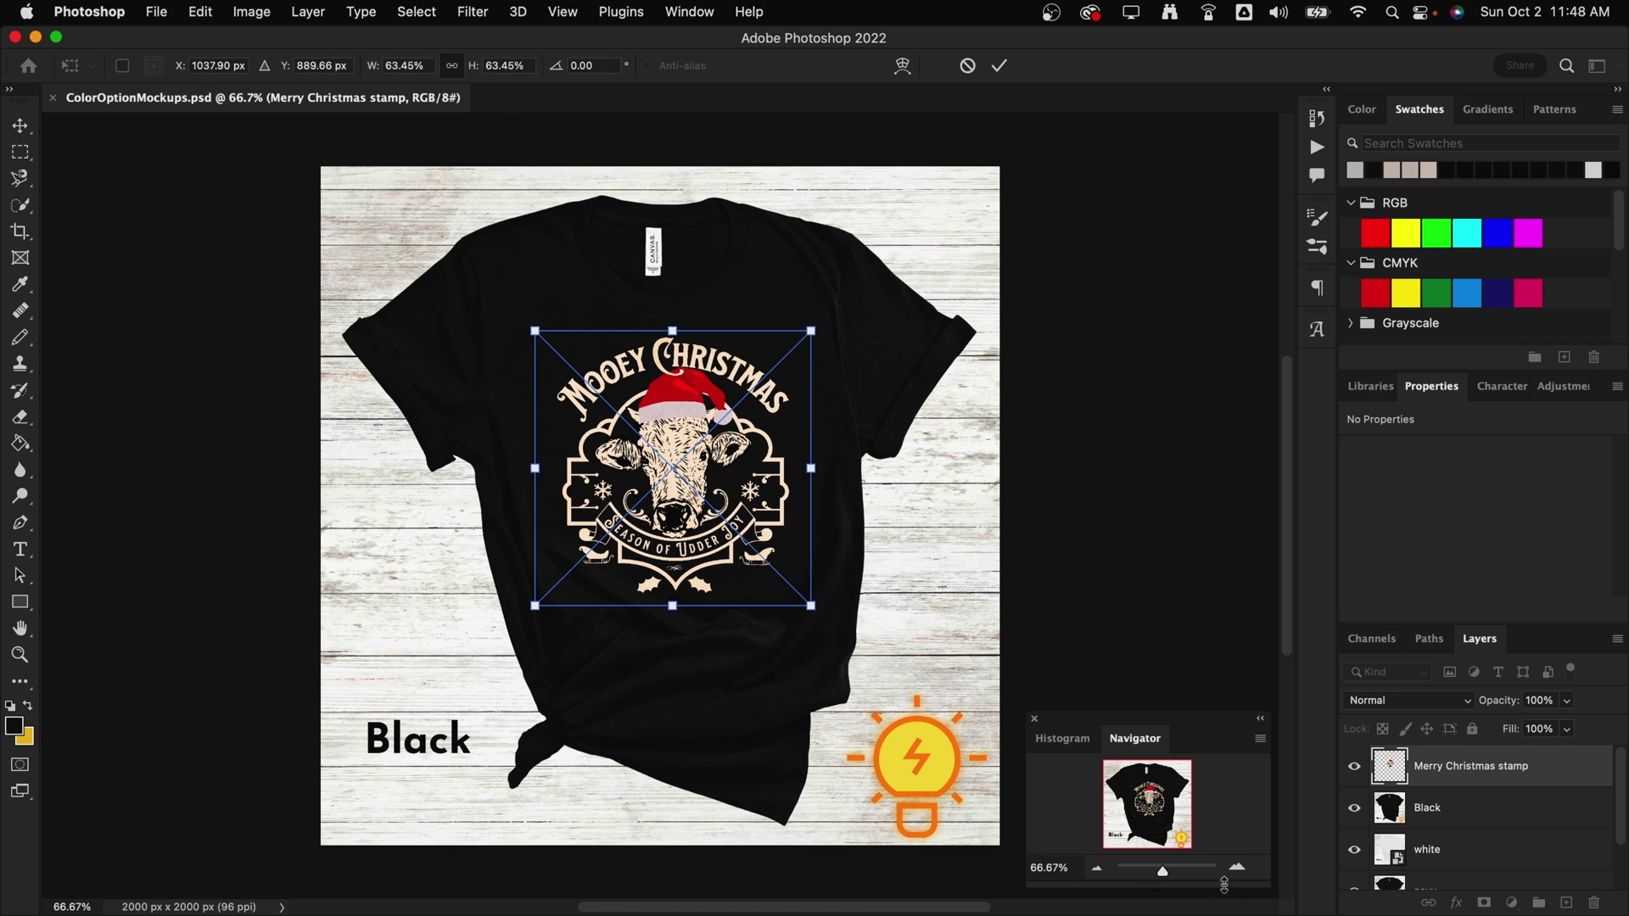
Tilt the stamp -0.70°, fine-tune its chest position, commit it, and set opacity to 91%
drag(1163, 871, 1166, 871)
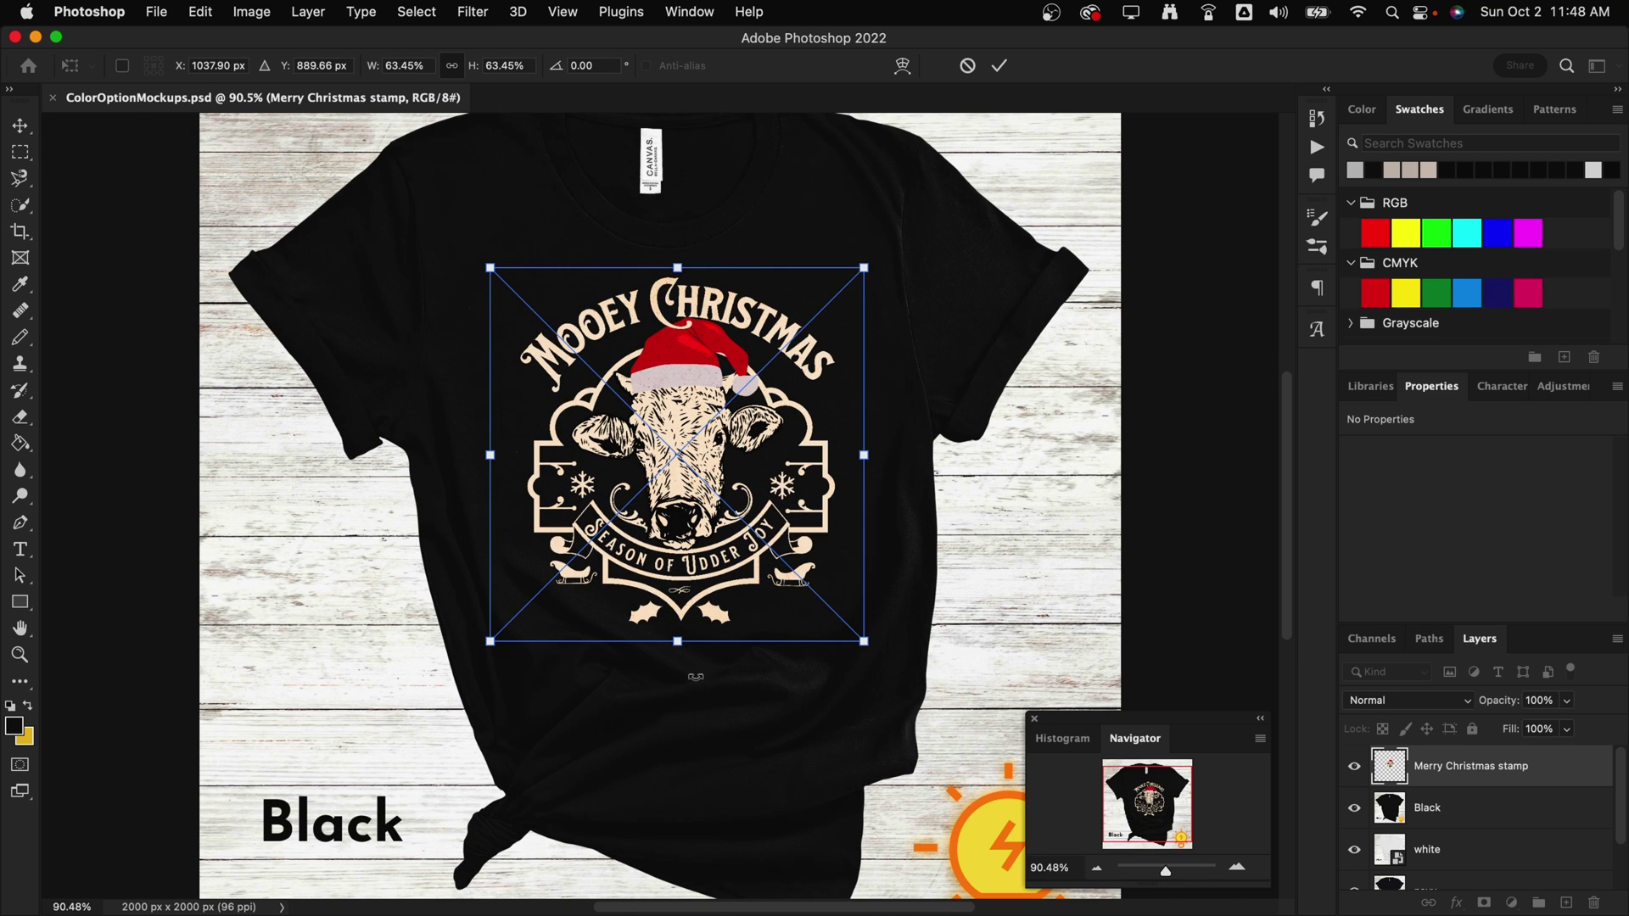
drag(686, 666, 685, 665)
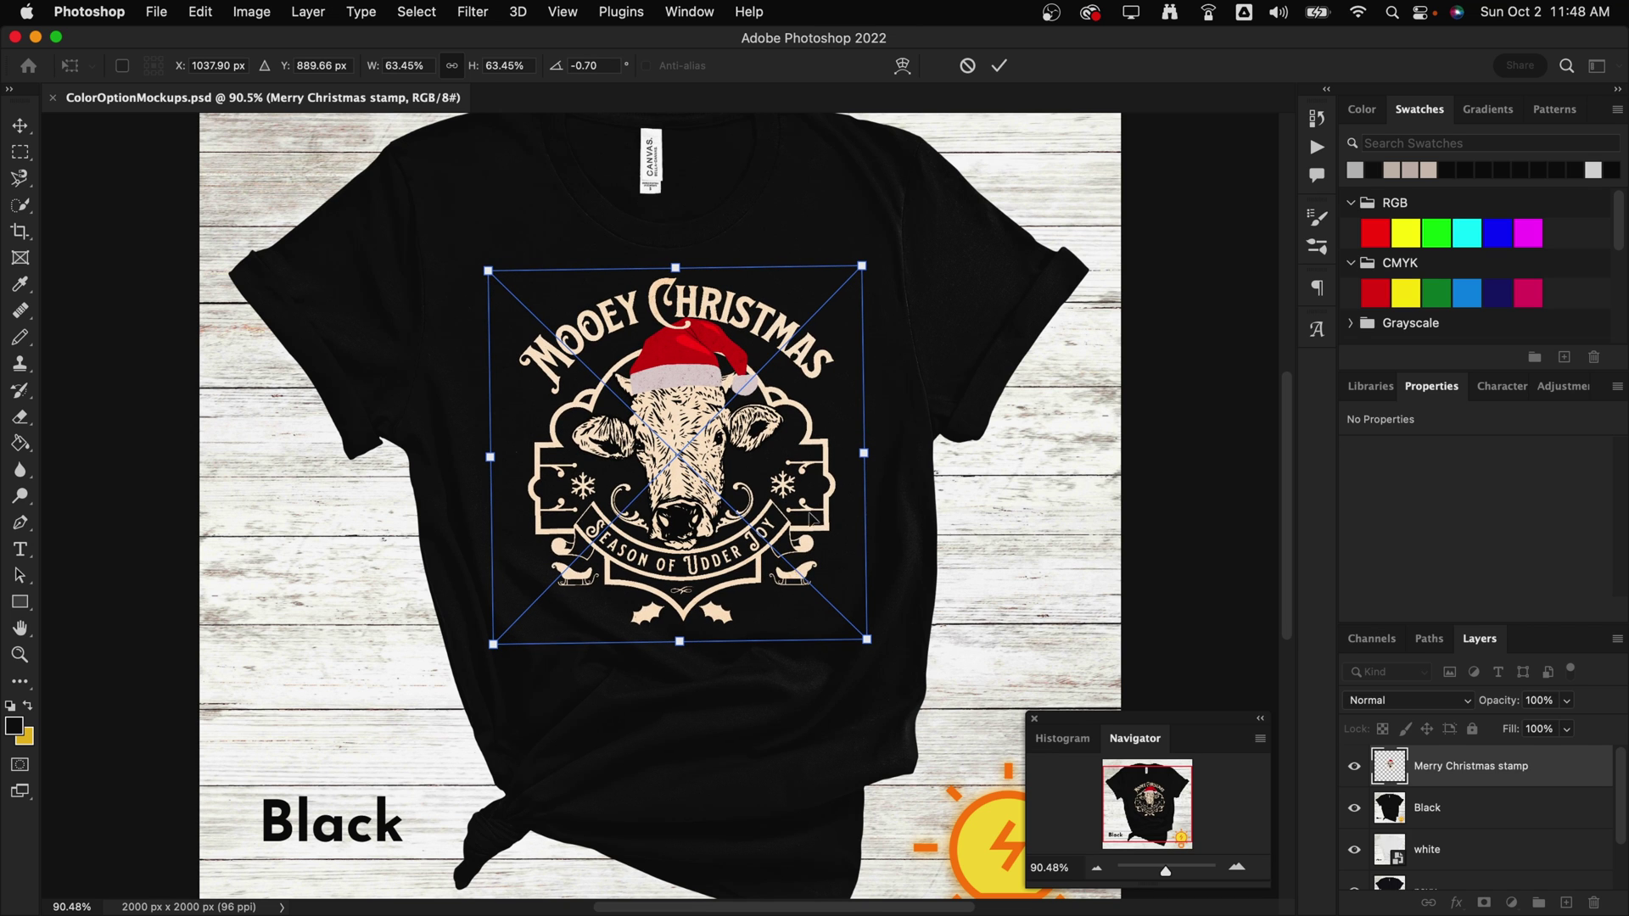
drag(737, 443, 744, 458)
drag(873, 653, 874, 652)
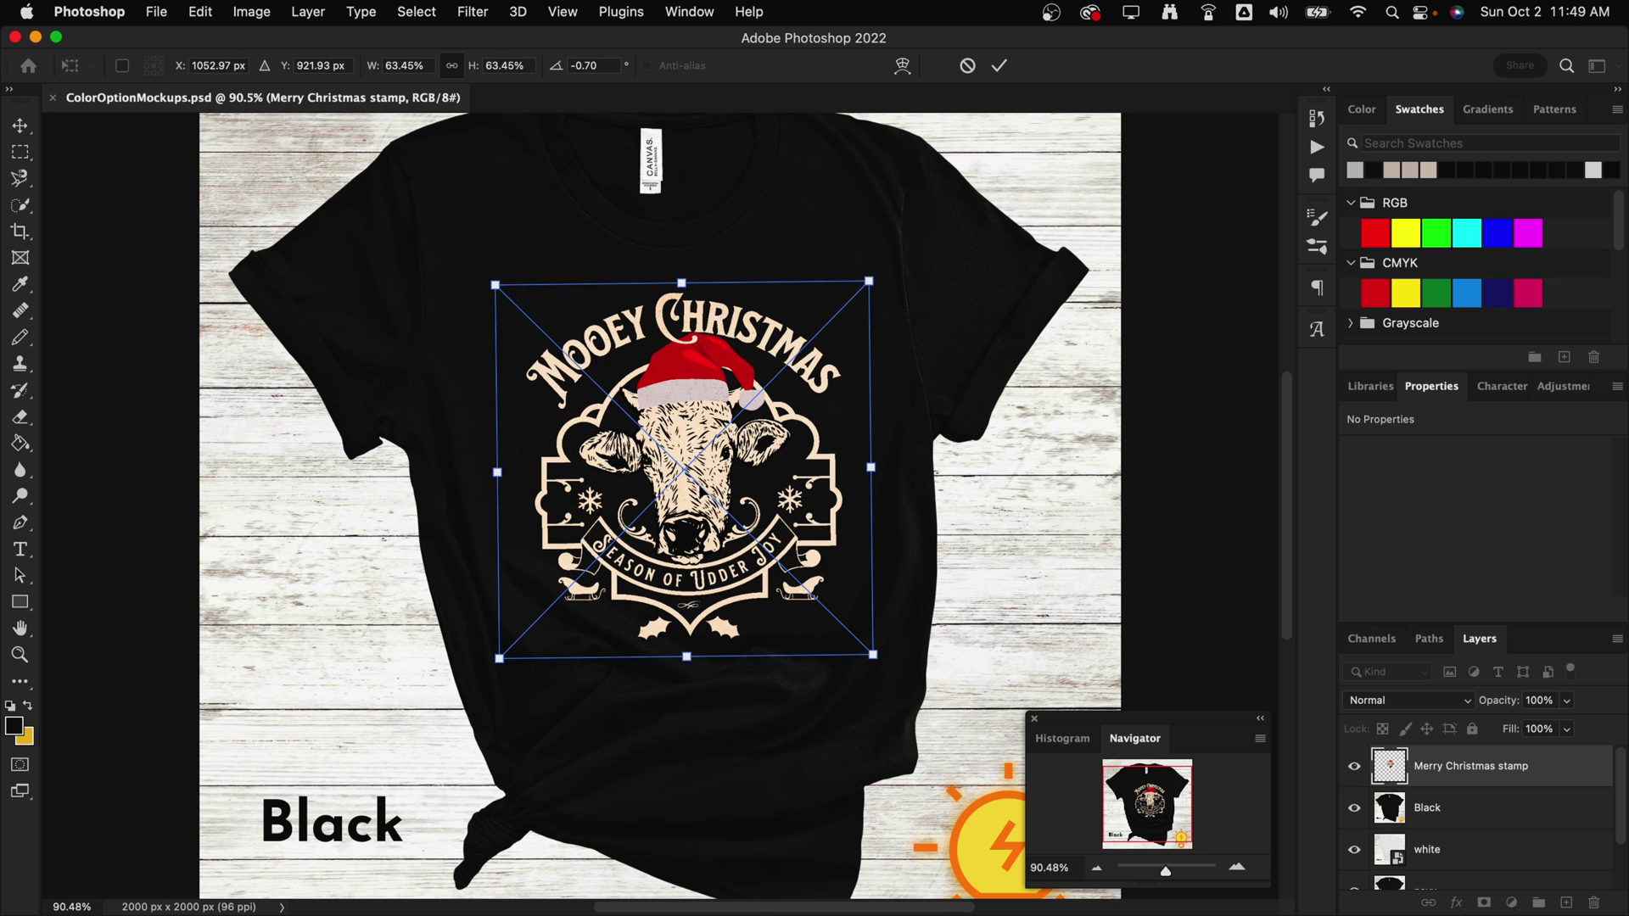
drag(709, 481, 711, 489)
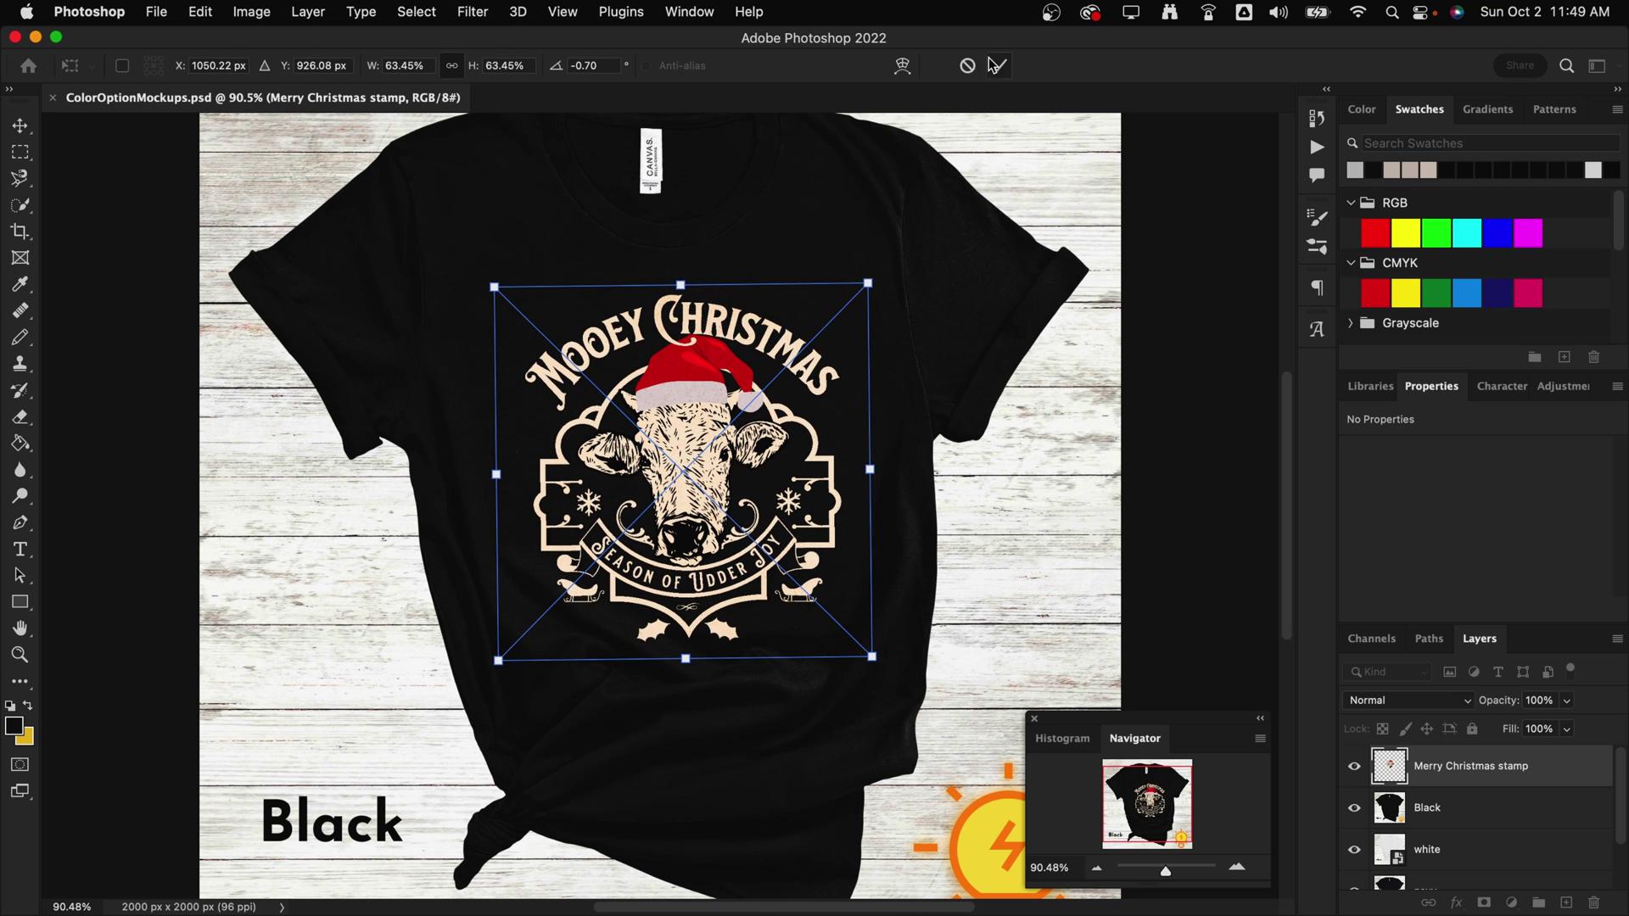
click(1000, 65)
key(super+minus)
drag(1485, 475, 1477, 512)
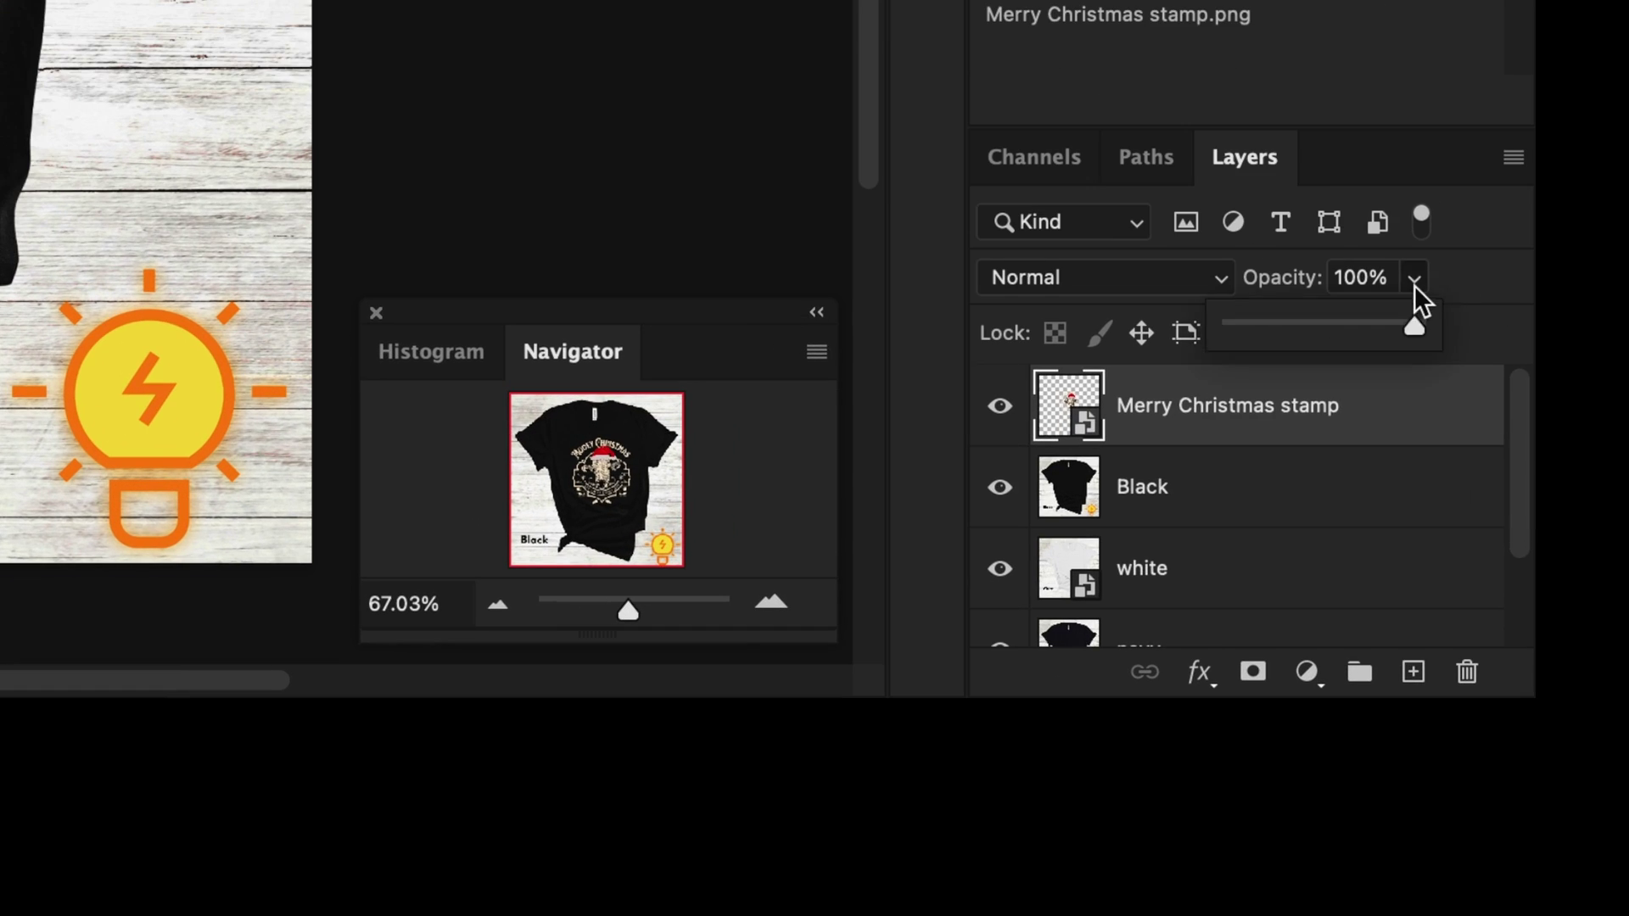
drag(1404, 328, 1399, 328)
Select the Black layer and hide black, white and navy shirts in turn to preview each colour
click(1142, 486)
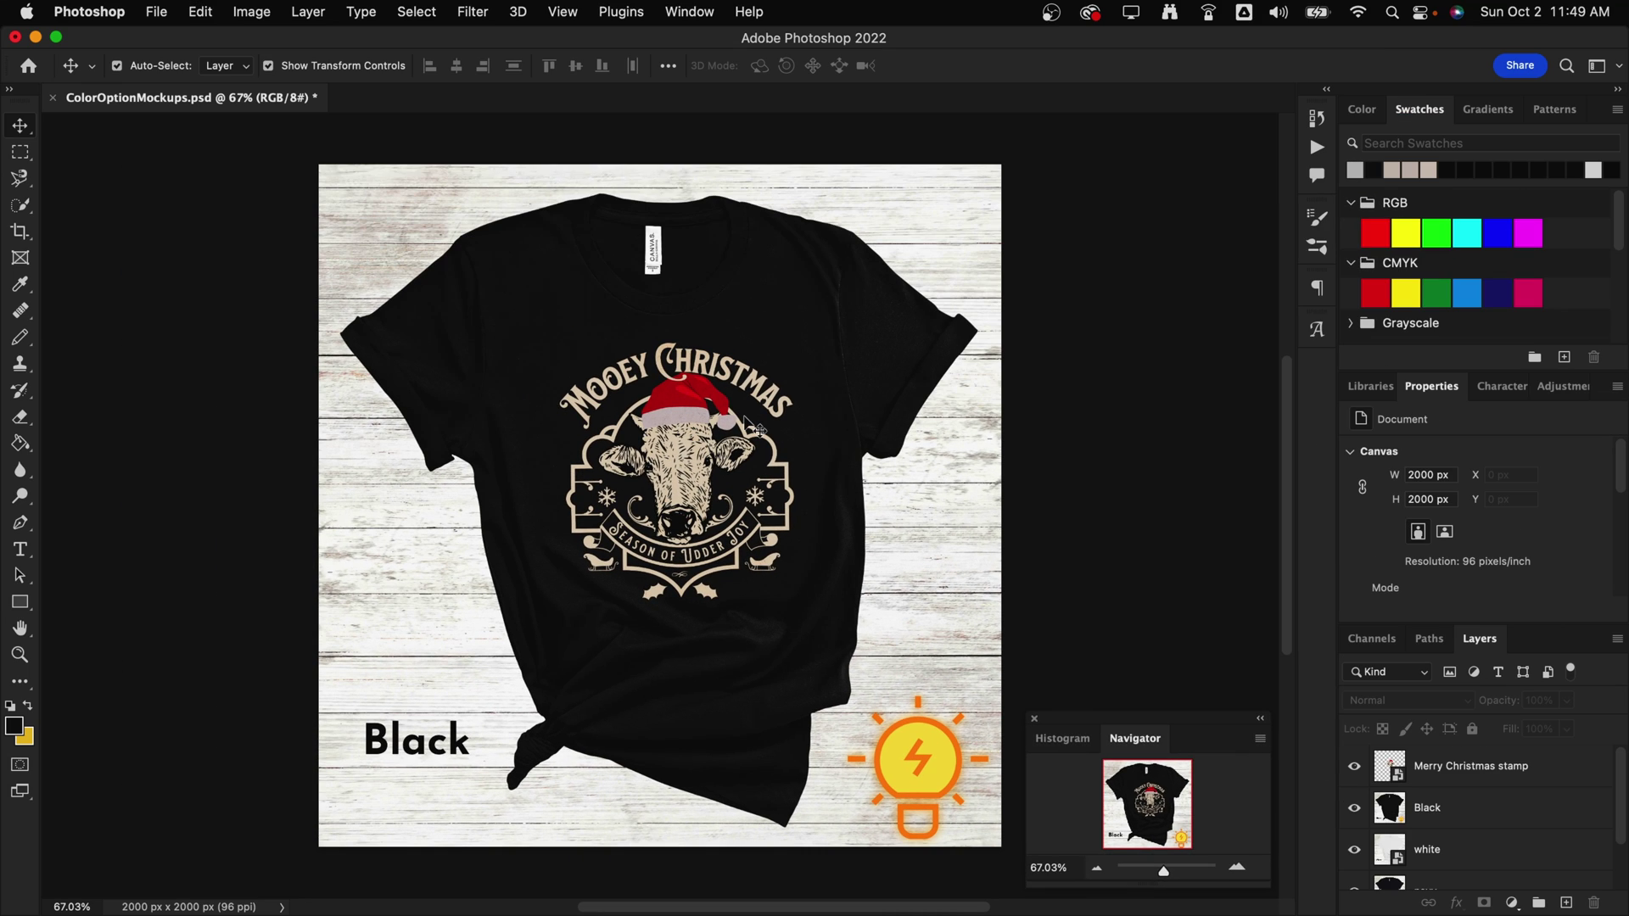
scroll(1358, 825, down, 2)
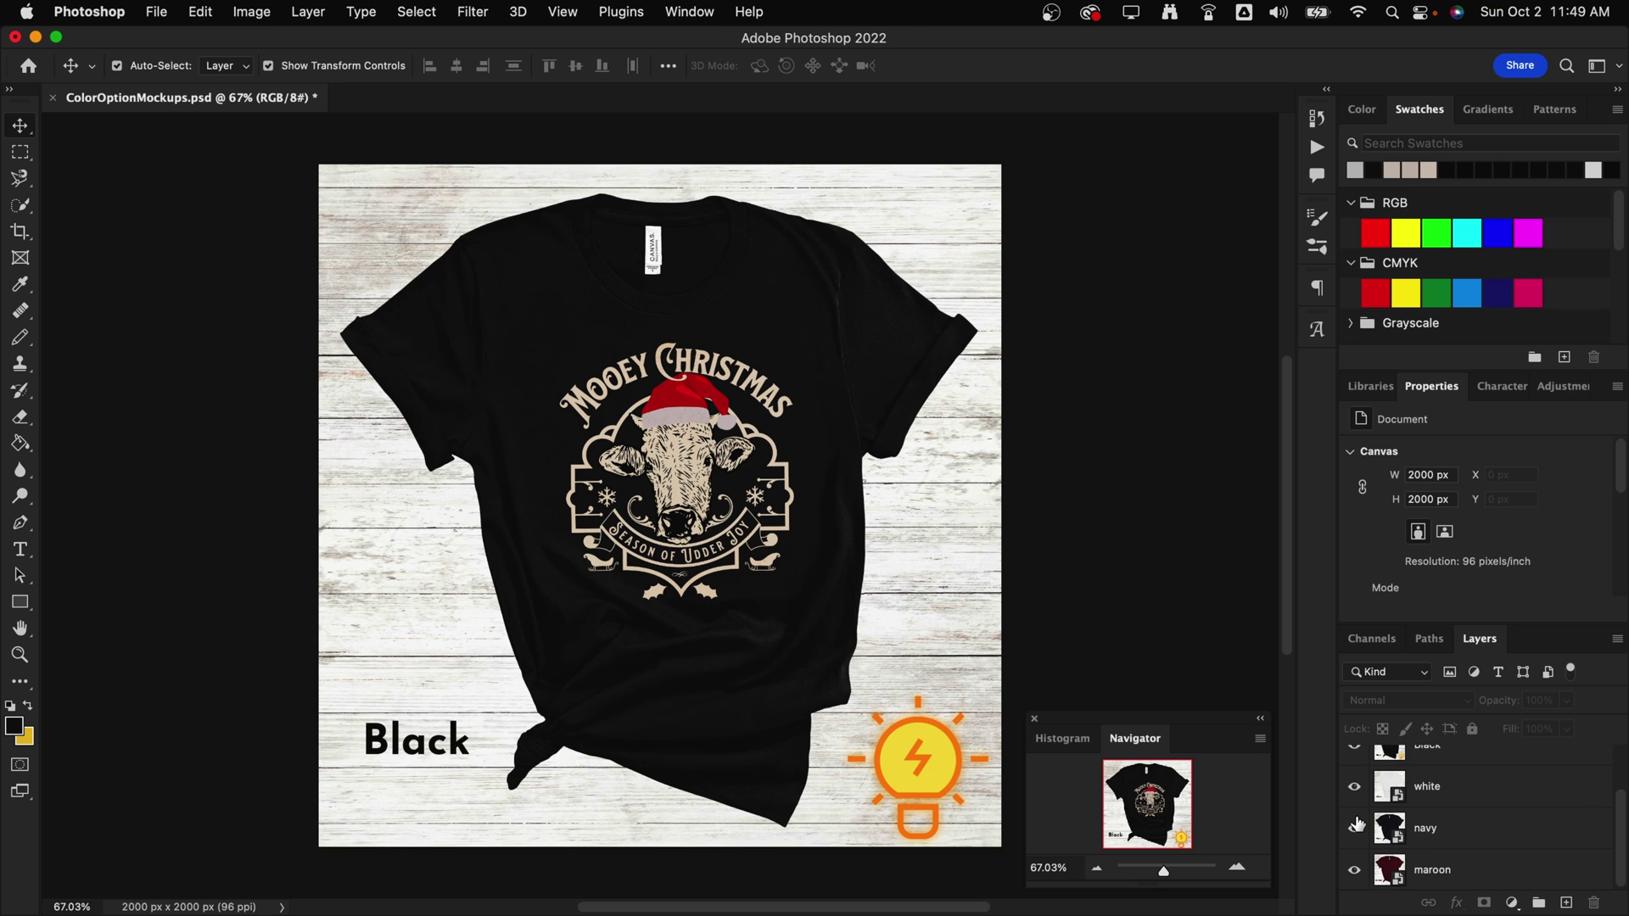
scroll(1358, 825, up, 1)
click(1355, 780)
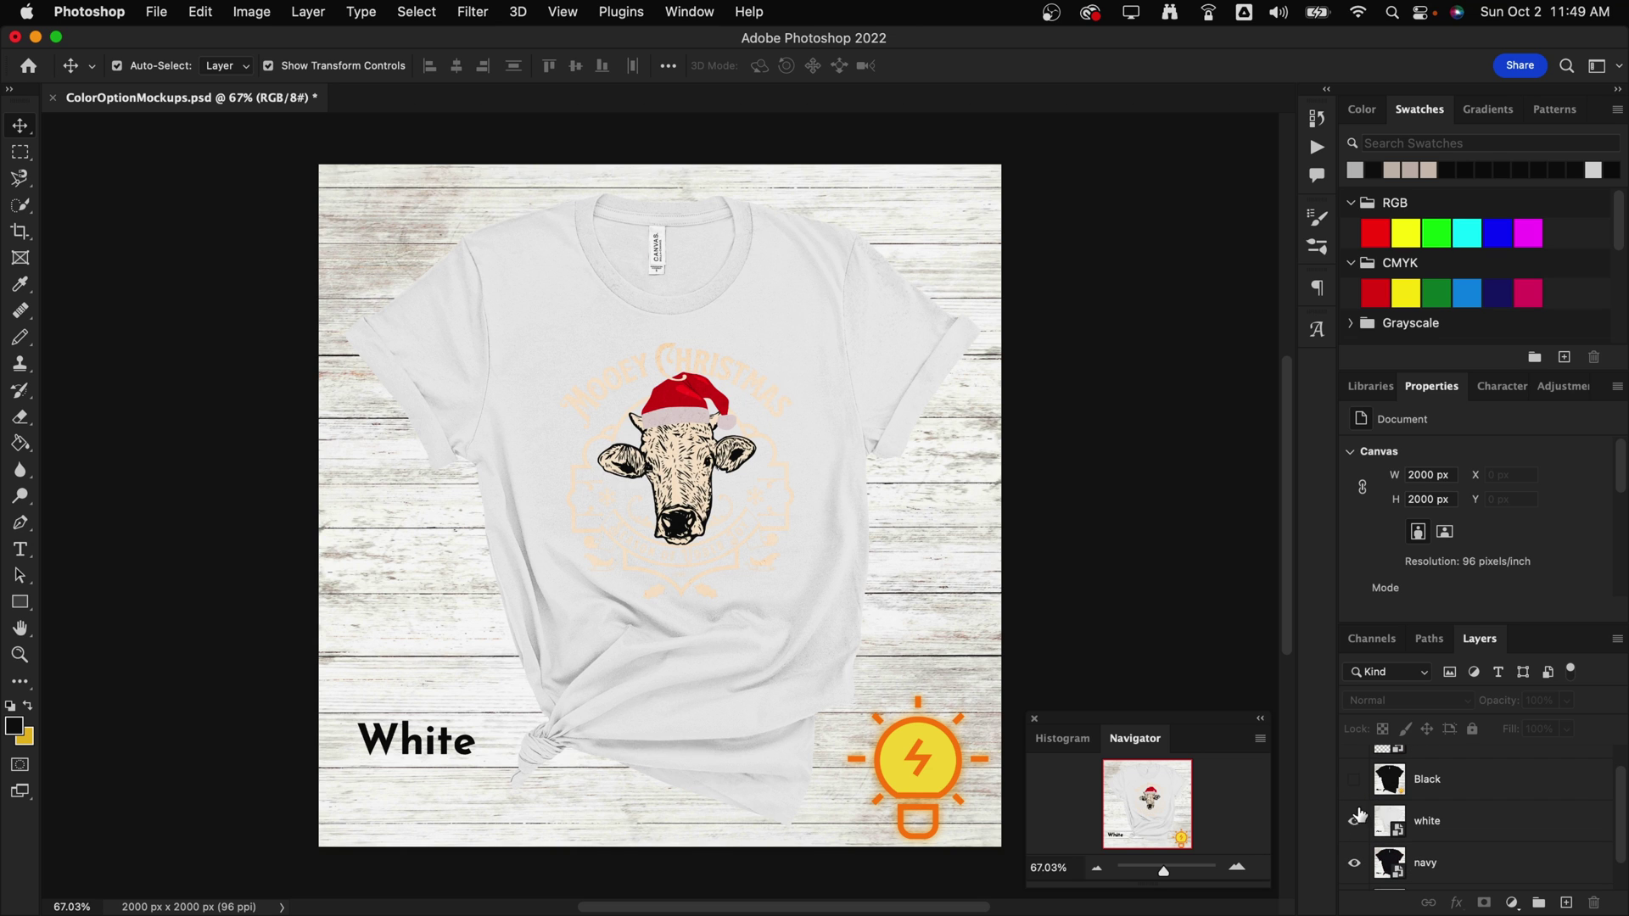
click(1356, 821)
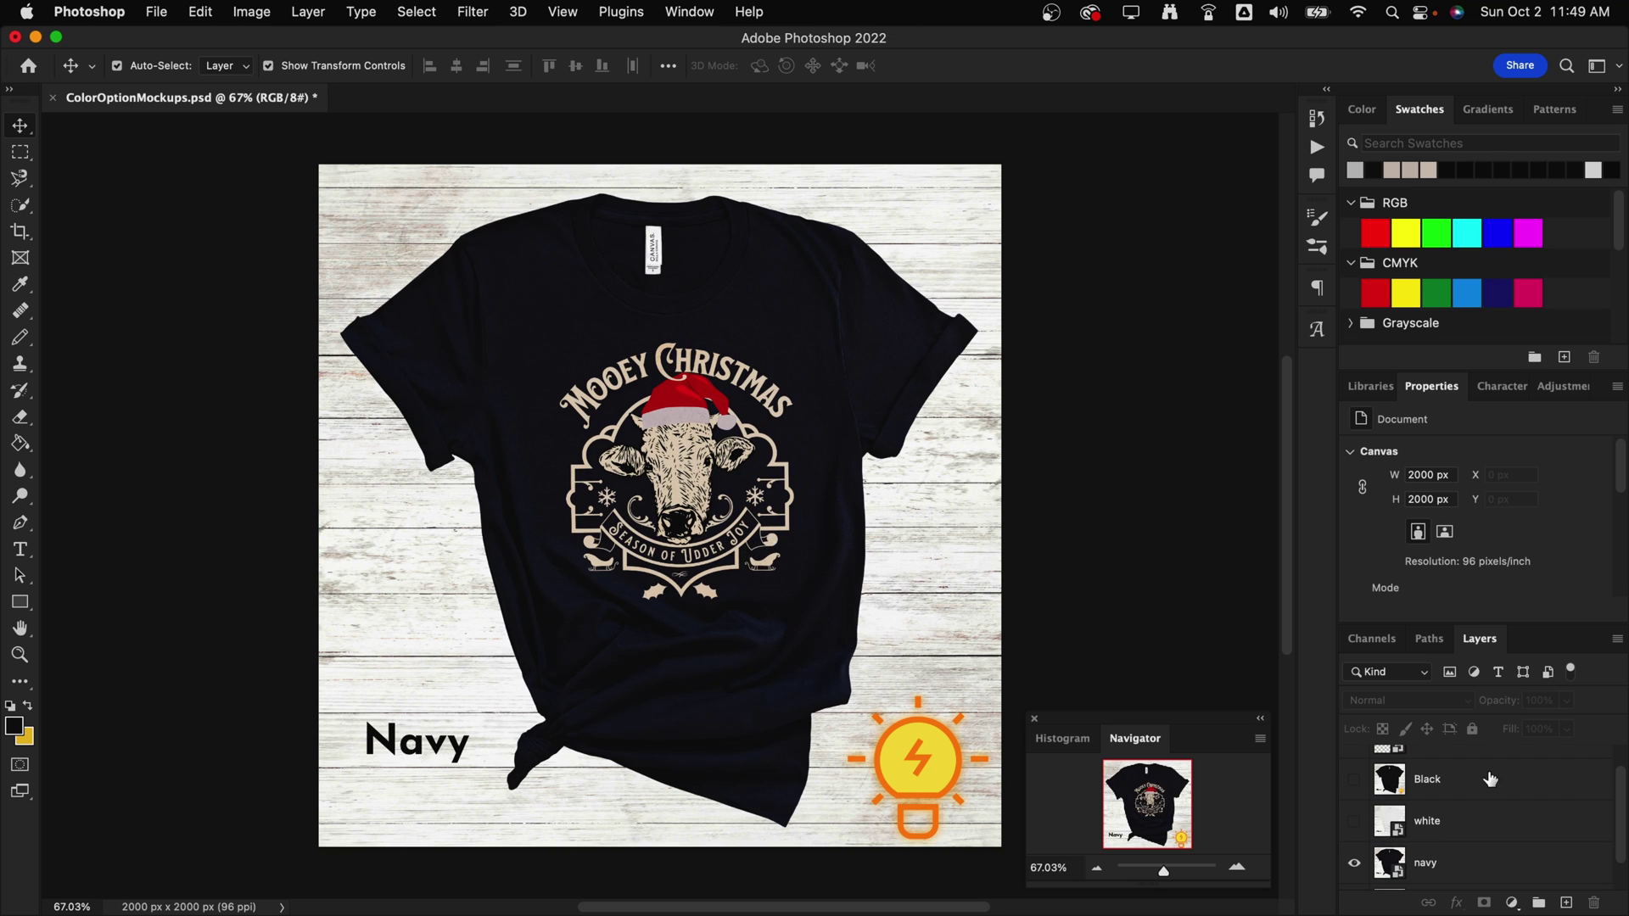
scroll(1484, 780, down, 1)
click(1354, 828)
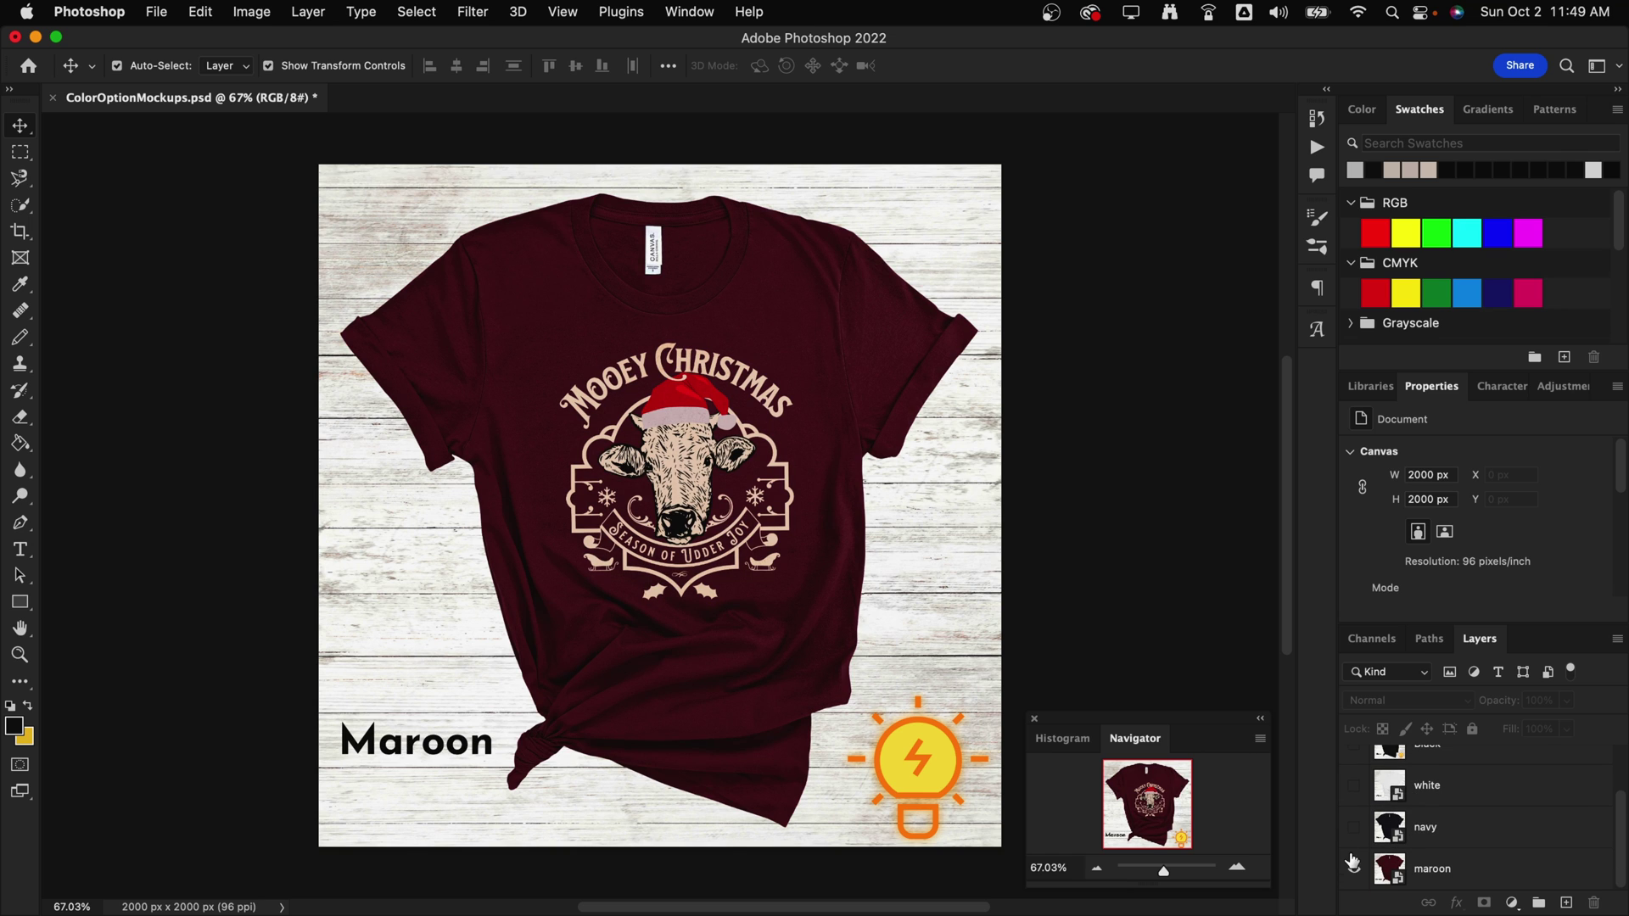
Restore visibility so only the white shirt stays hidden, leaving black, navy and maroon shown
drag(1358, 840, 1354, 769)
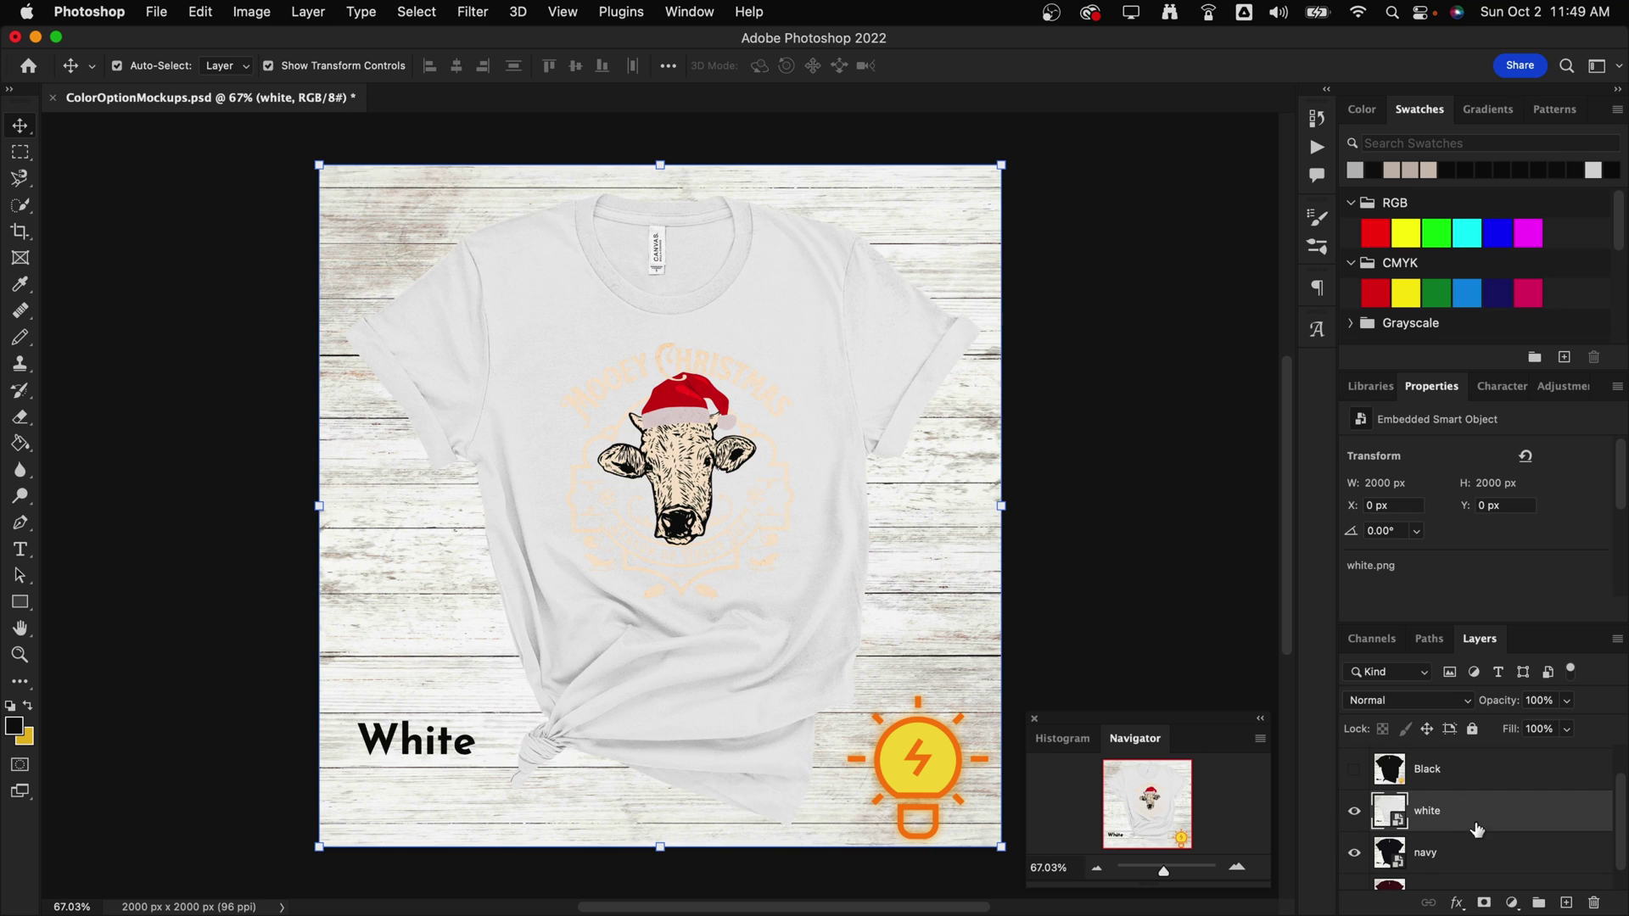
click(1355, 769)
click(1355, 814)
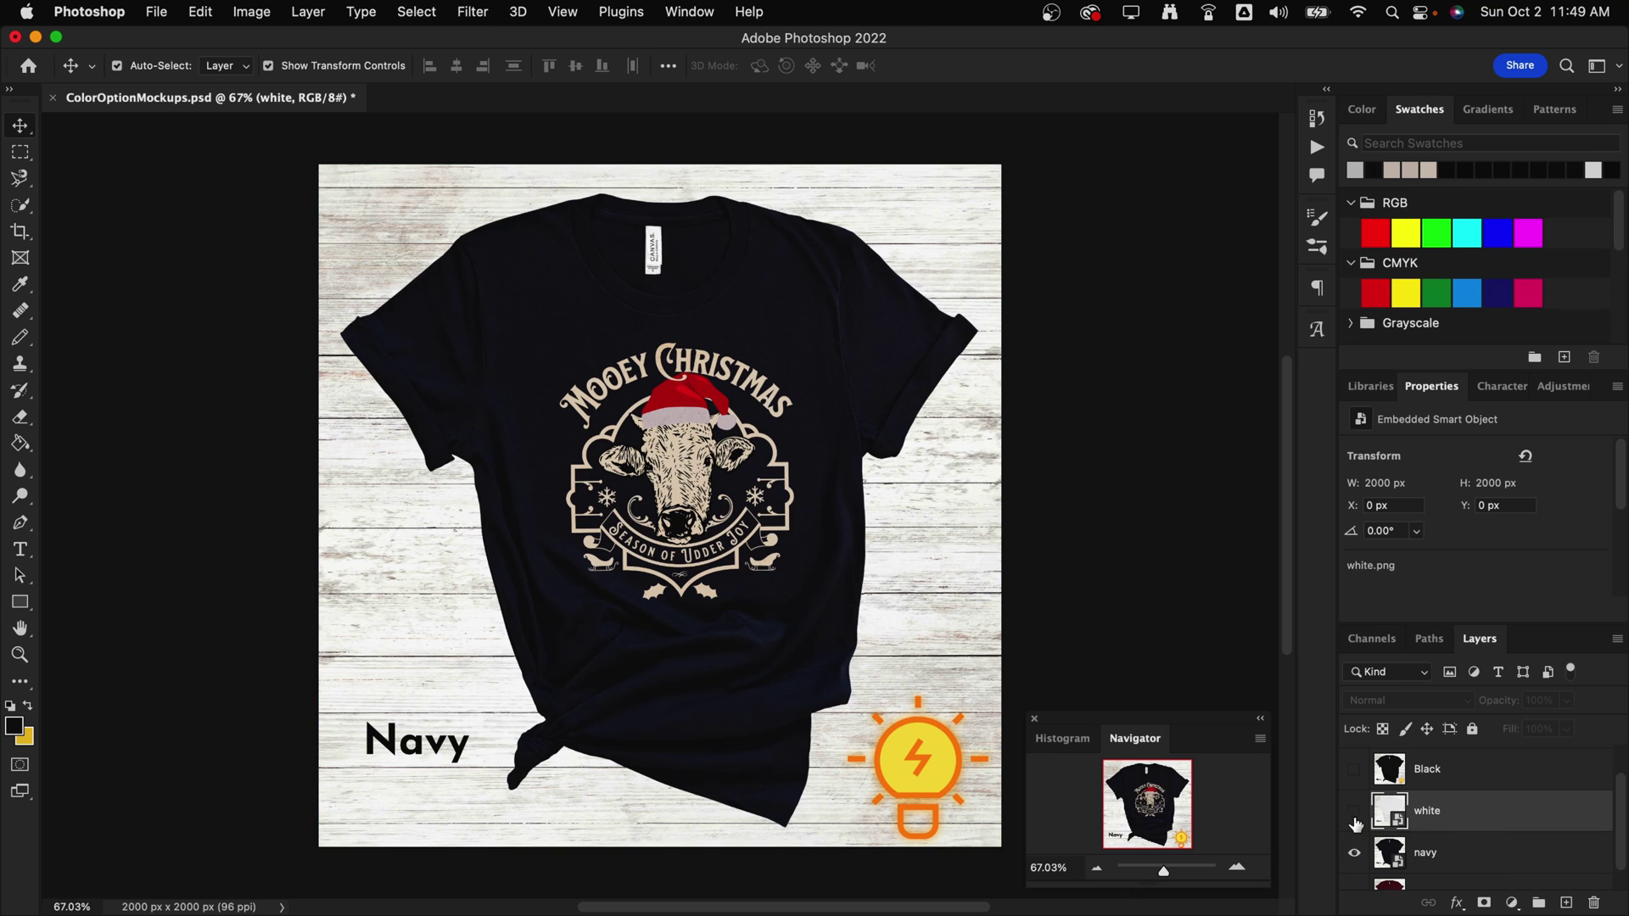
click(1360, 774)
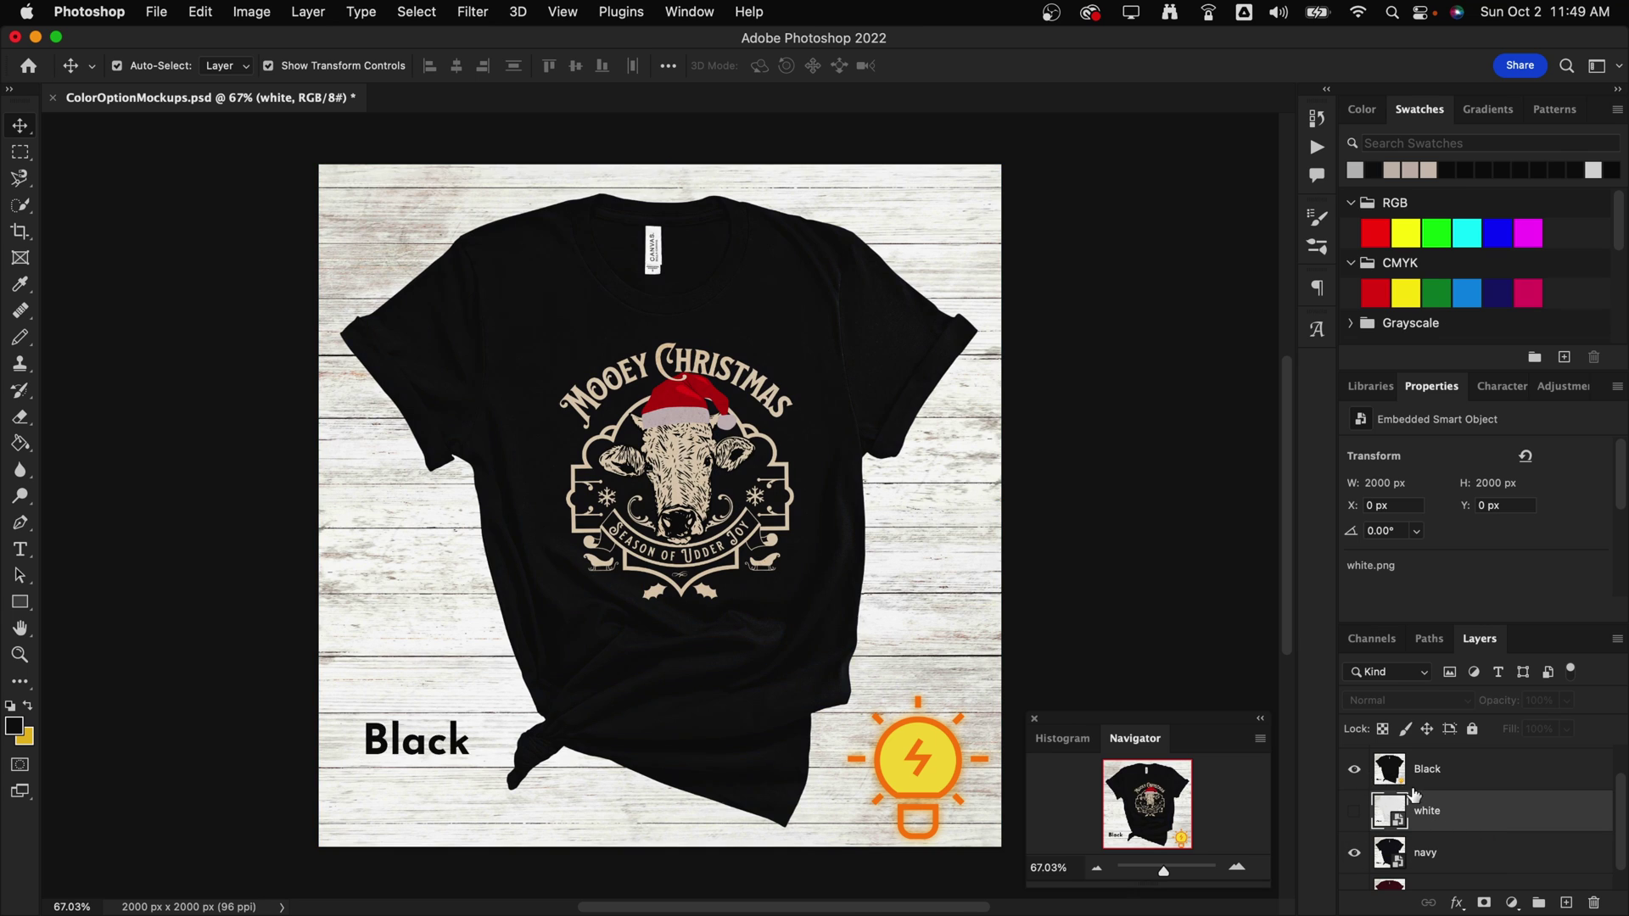
scroll(1396, 788, down, 1)
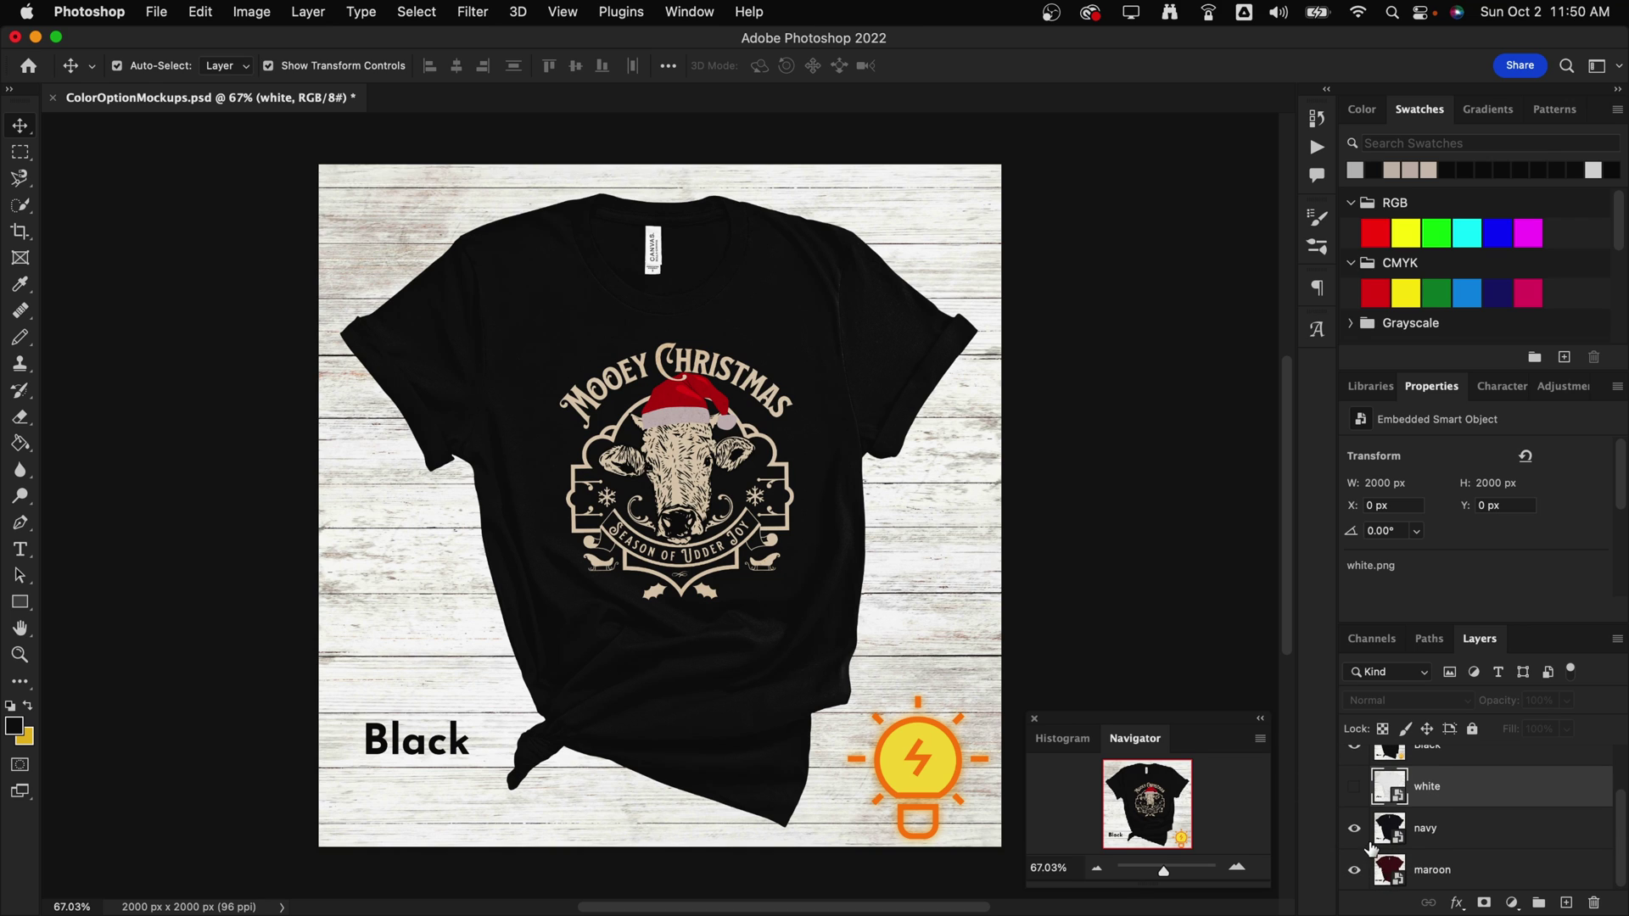
scroll(1434, 848, up, 1)
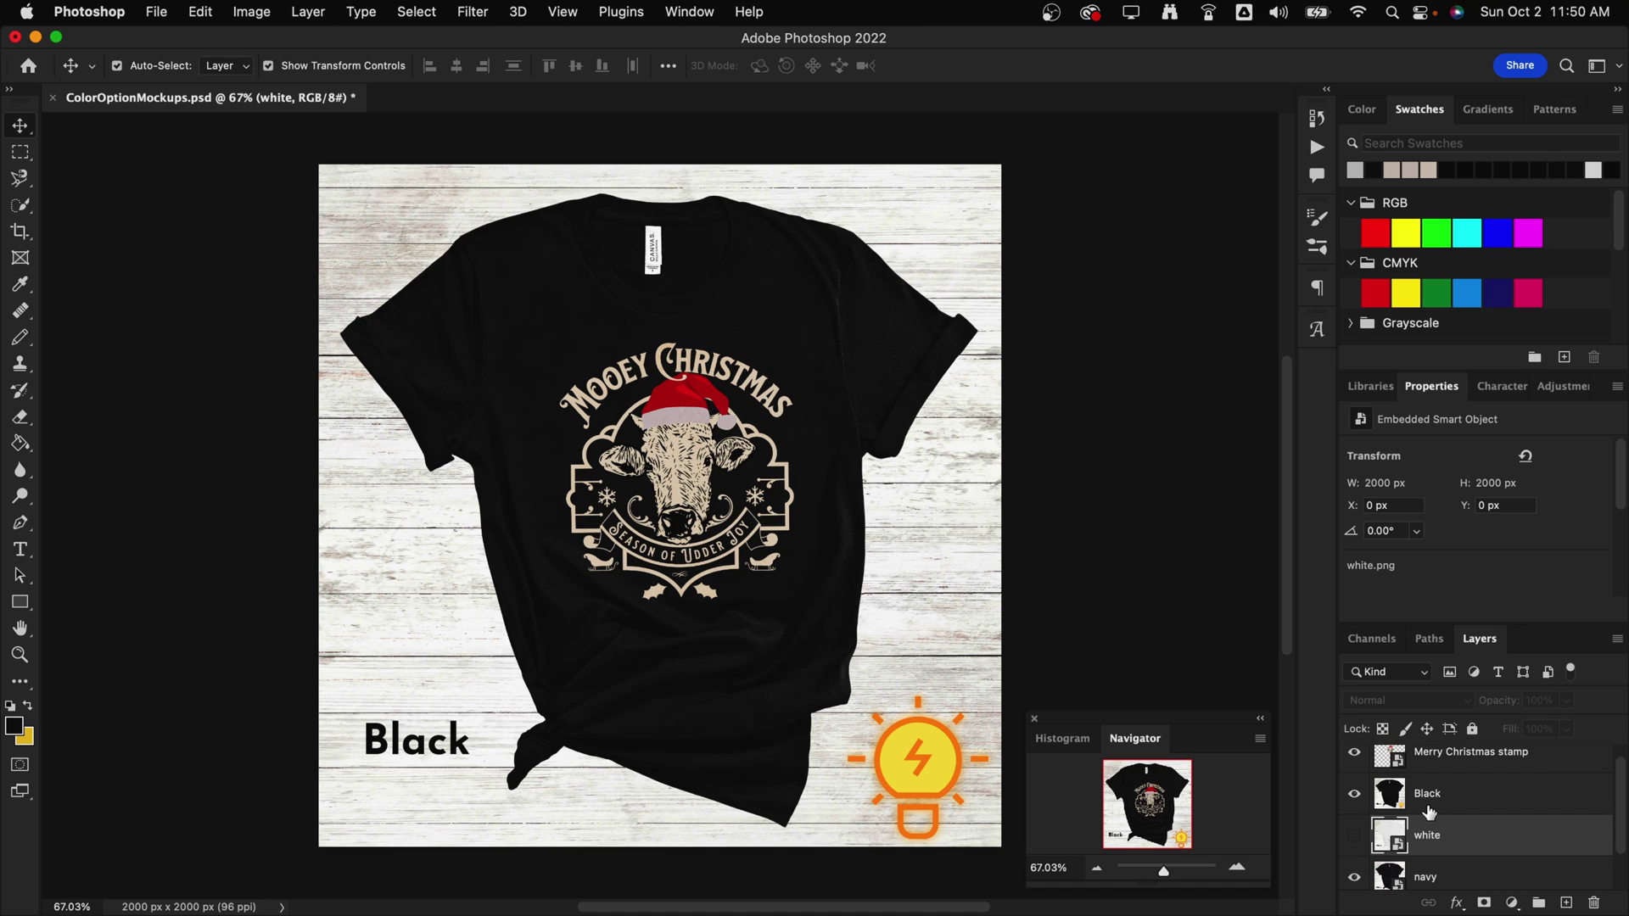
scroll(1430, 810, up, 1)
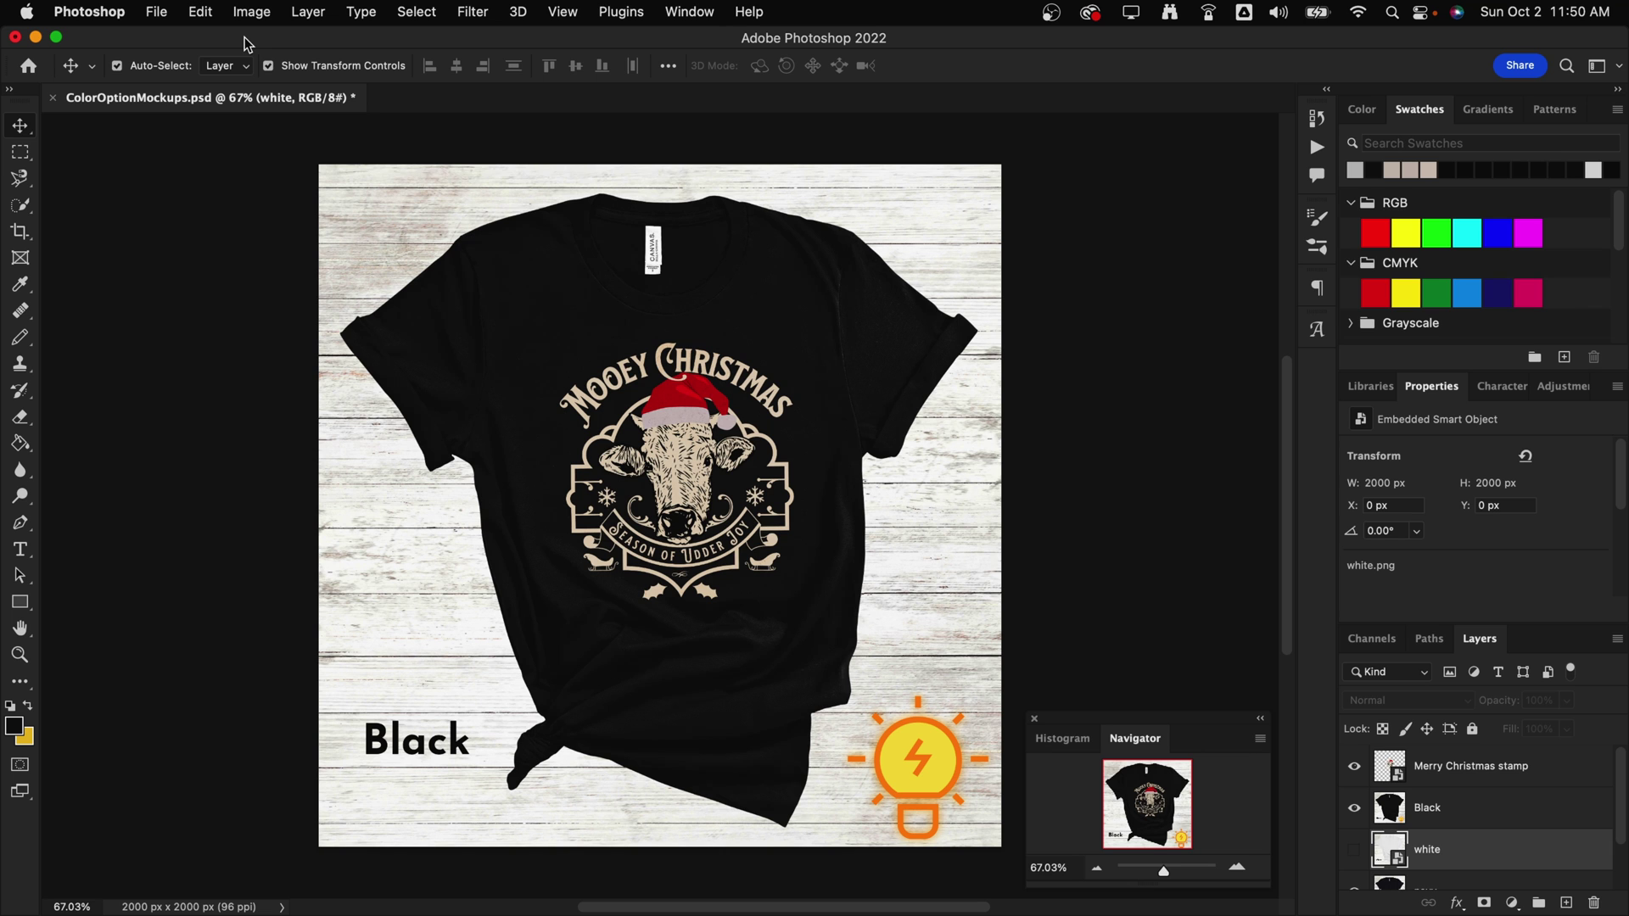
Run Export Layers To Files (Fast).jsx through File > Scripts > Browse
click(156, 11)
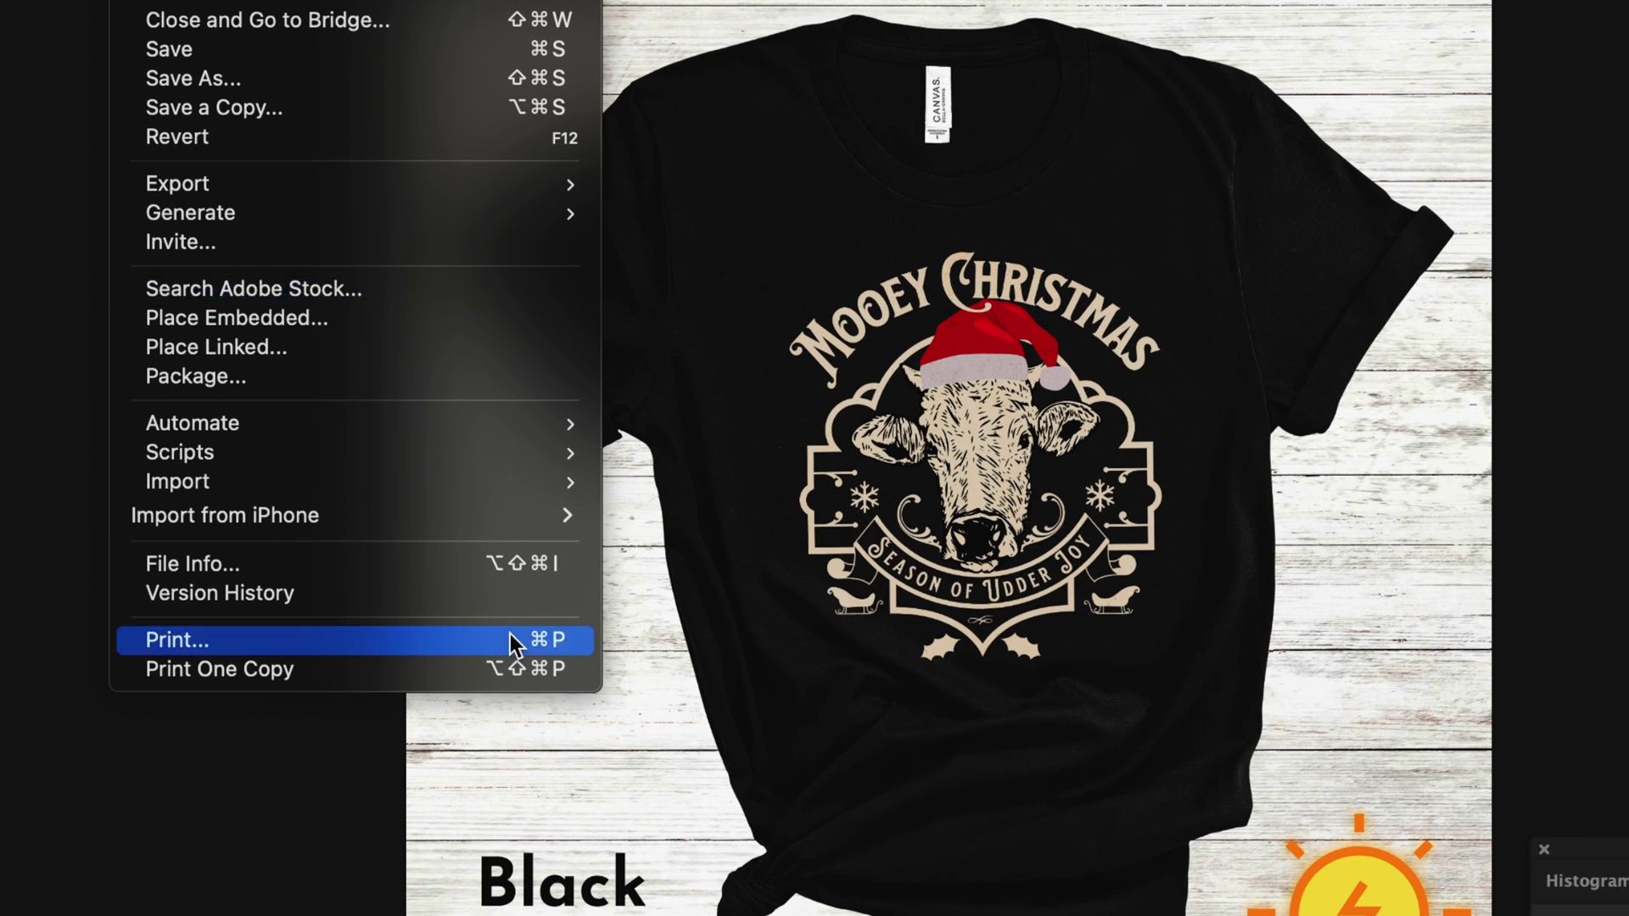
mouse_move(334, 473)
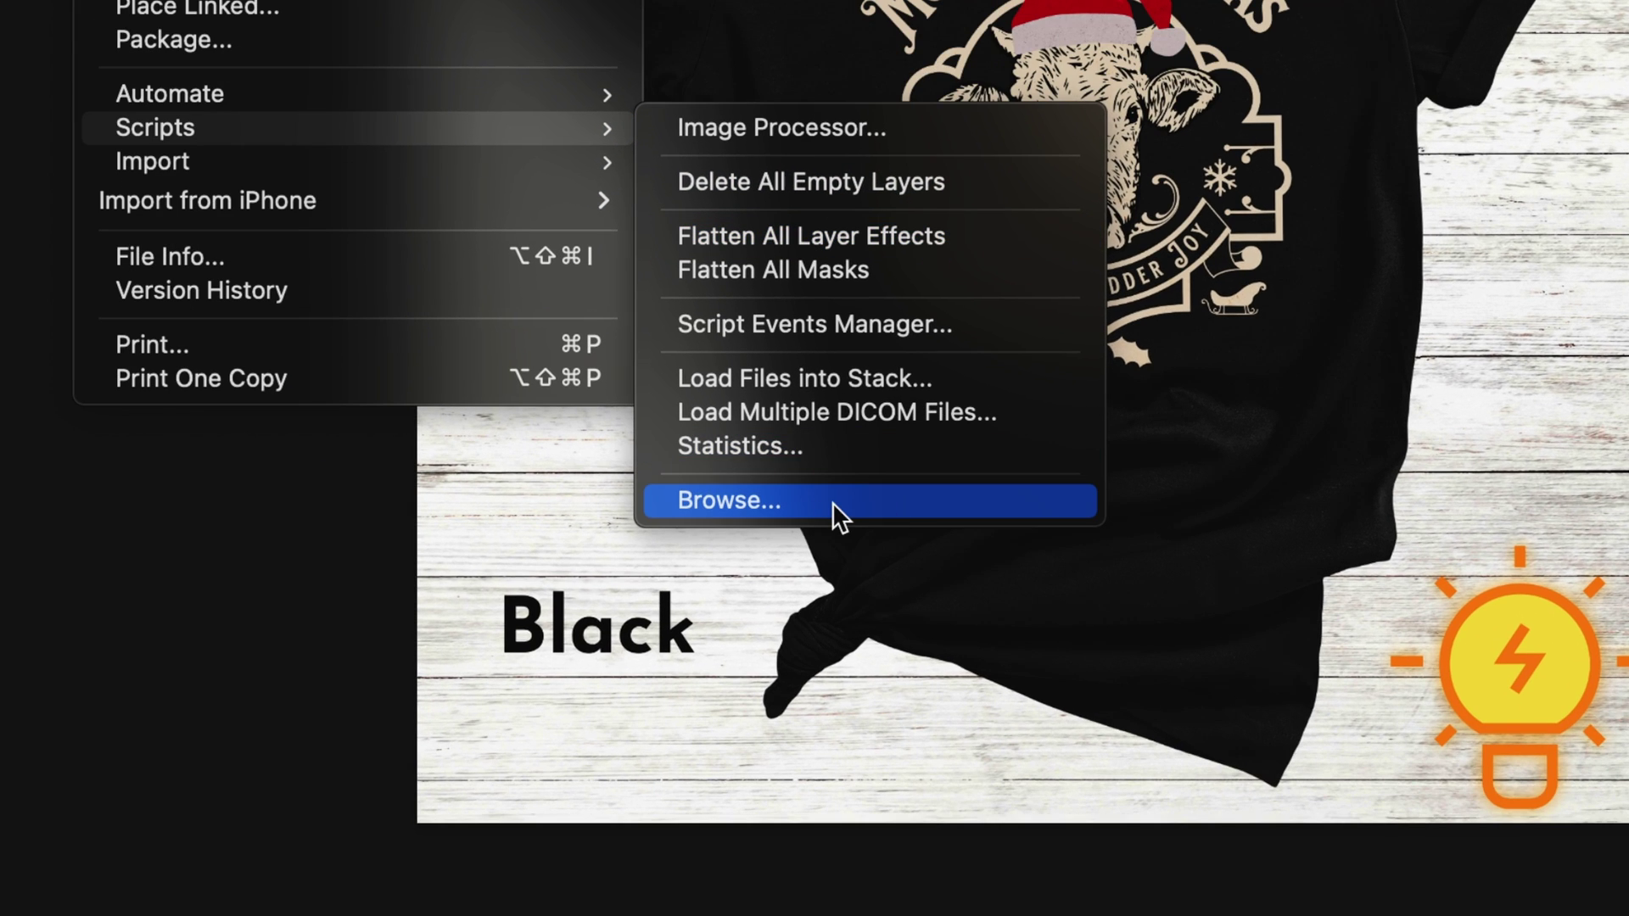
click(831, 503)
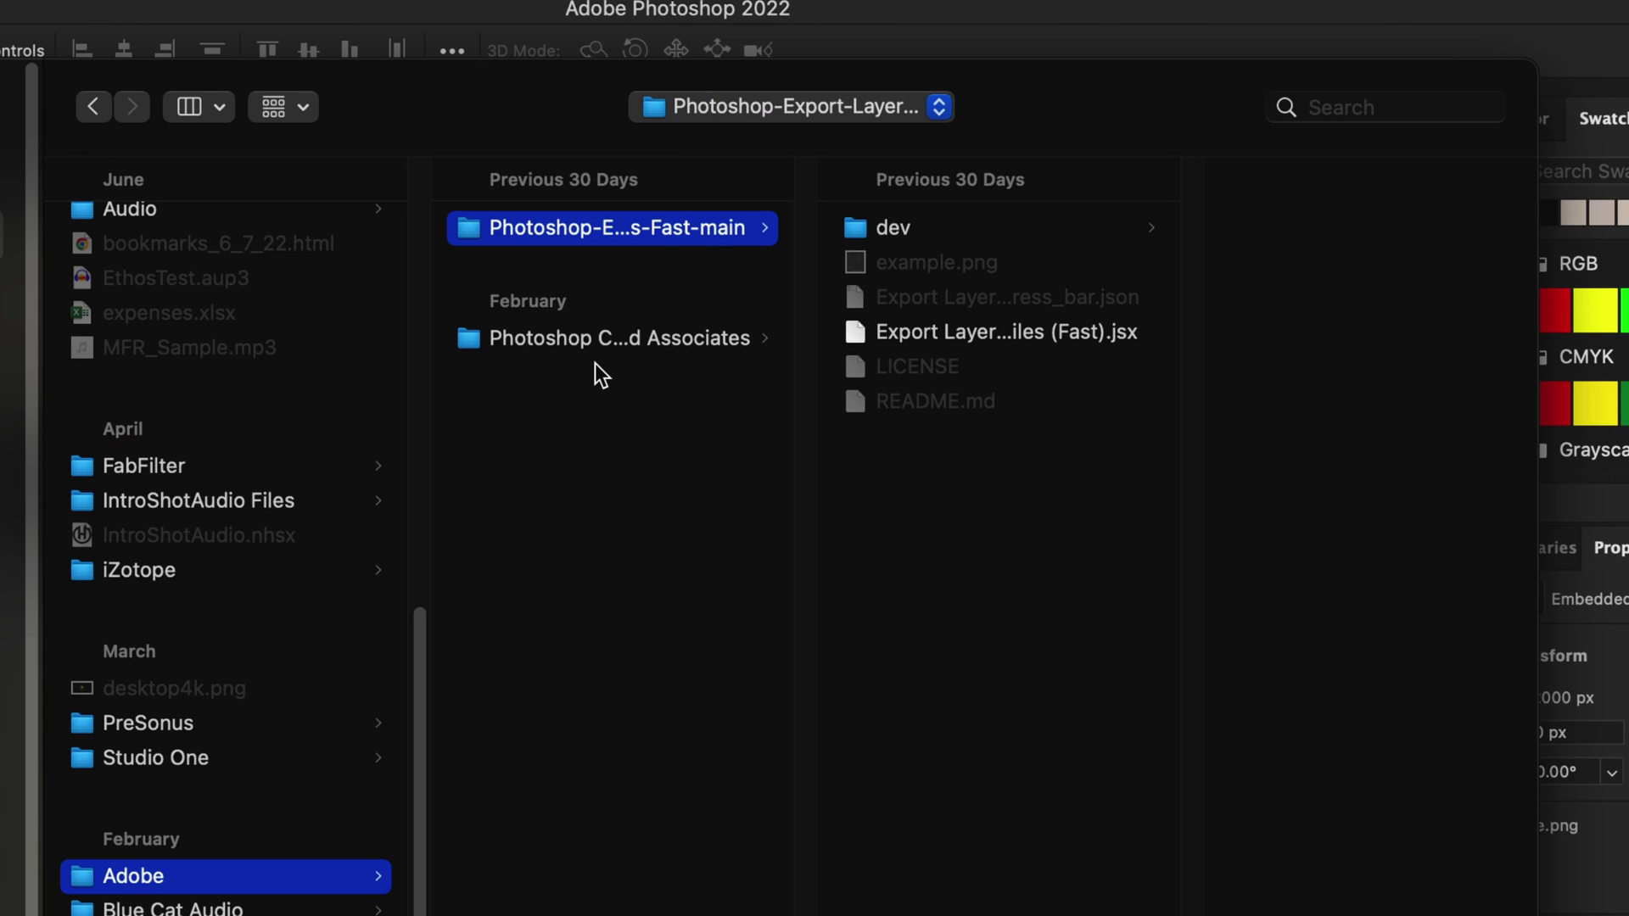
click(1014, 333)
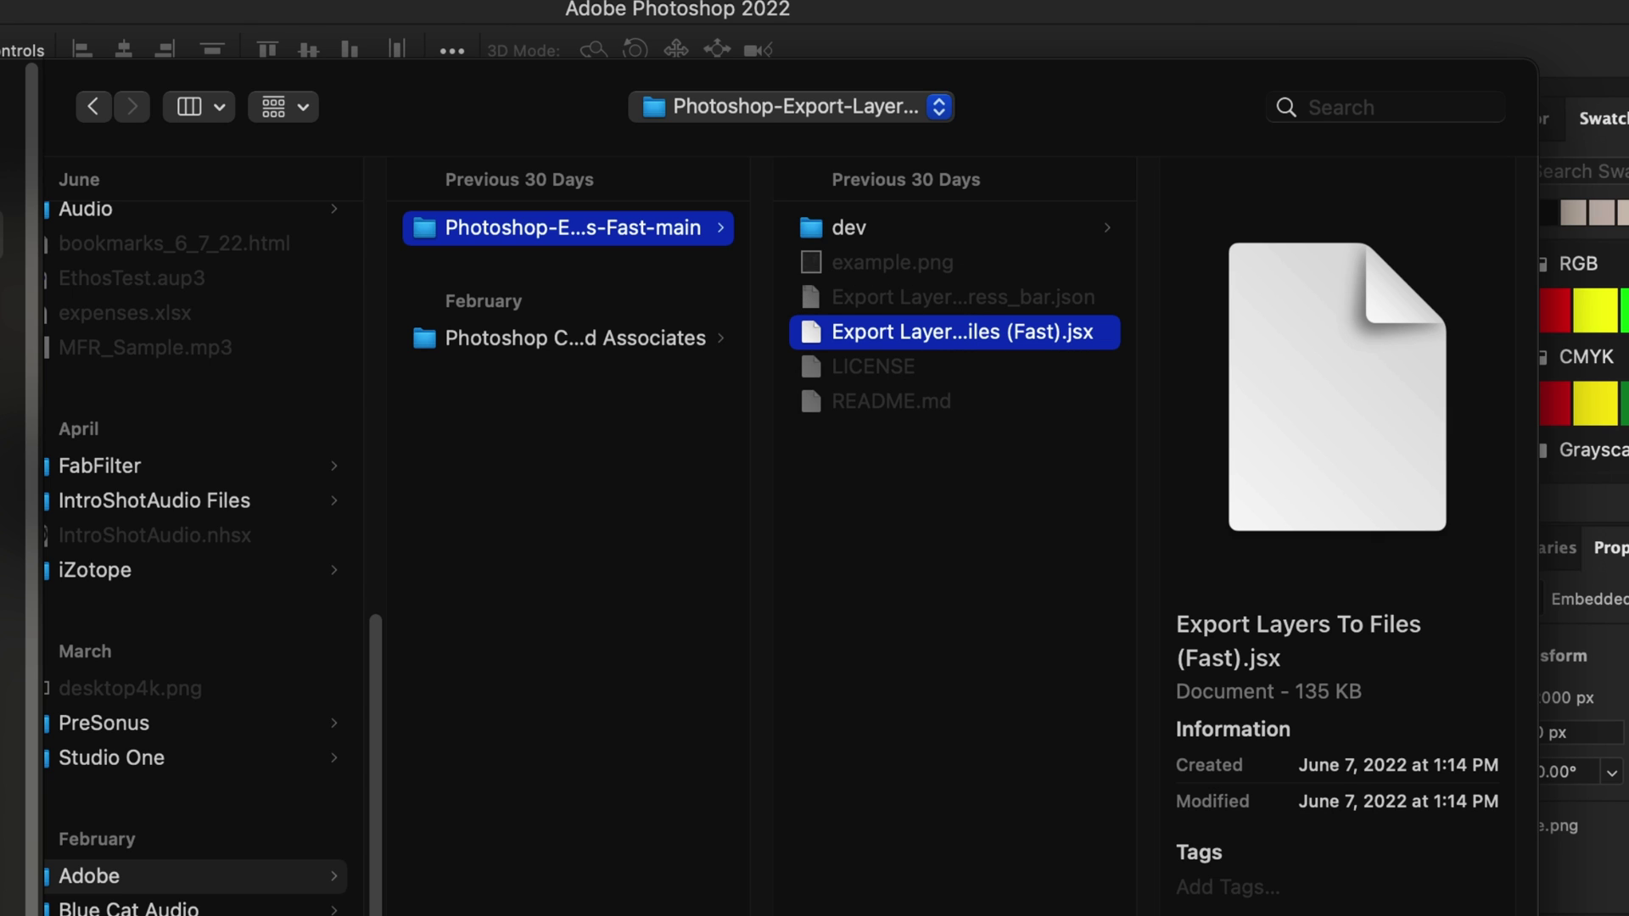
key(Return)
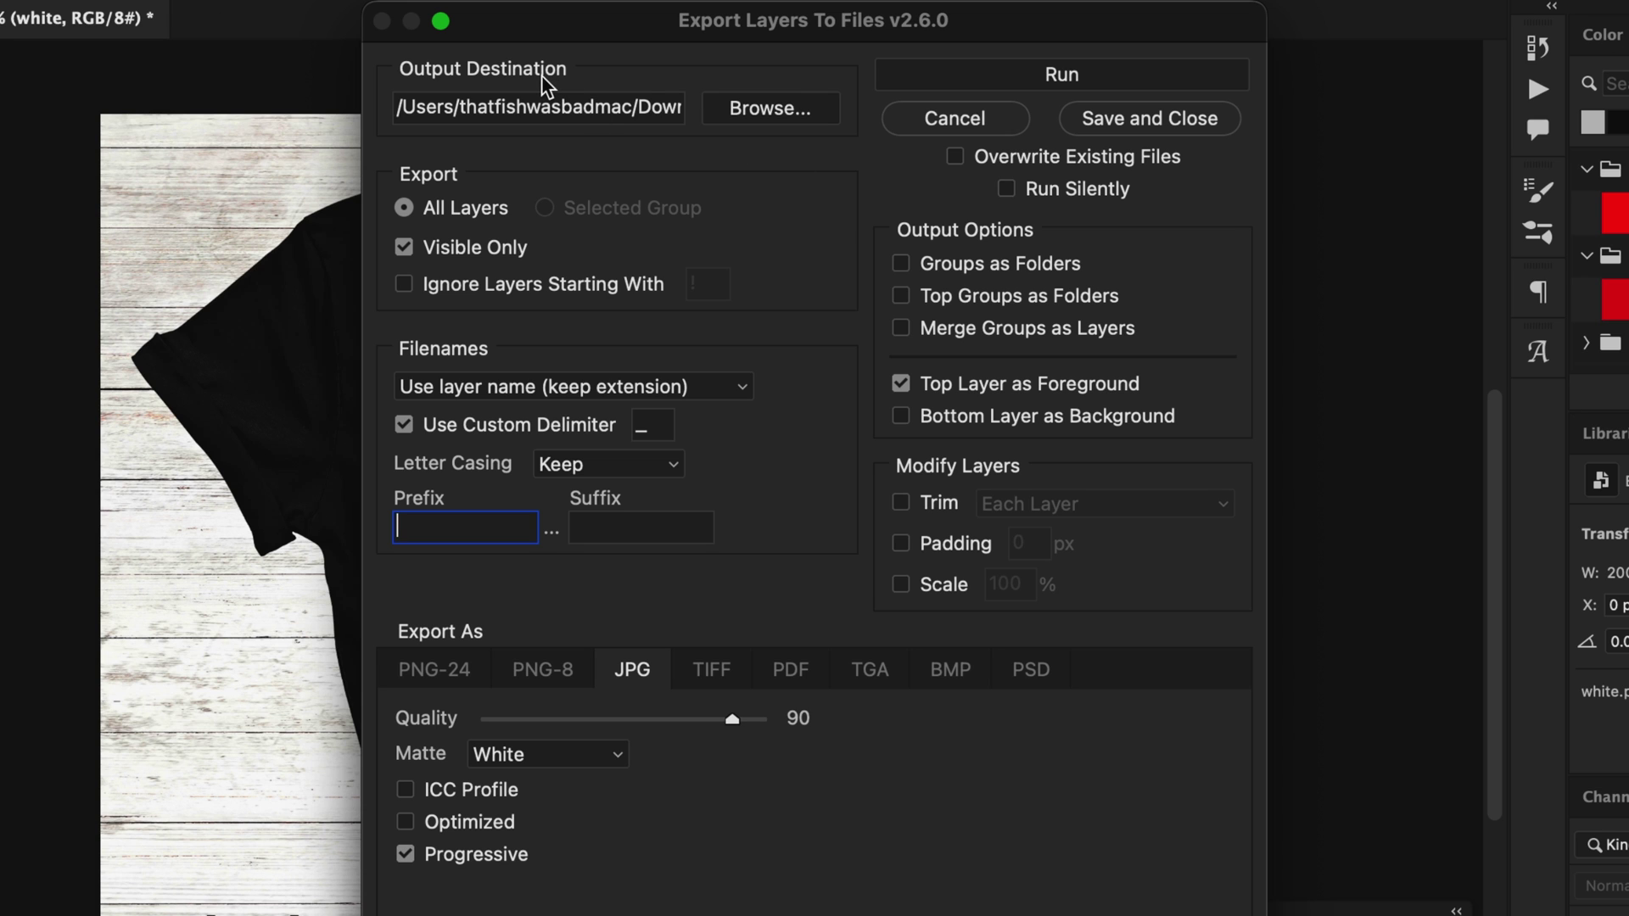
Set the export destination to Downloads and the filename prefix to mooeyxmas
click(771, 108)
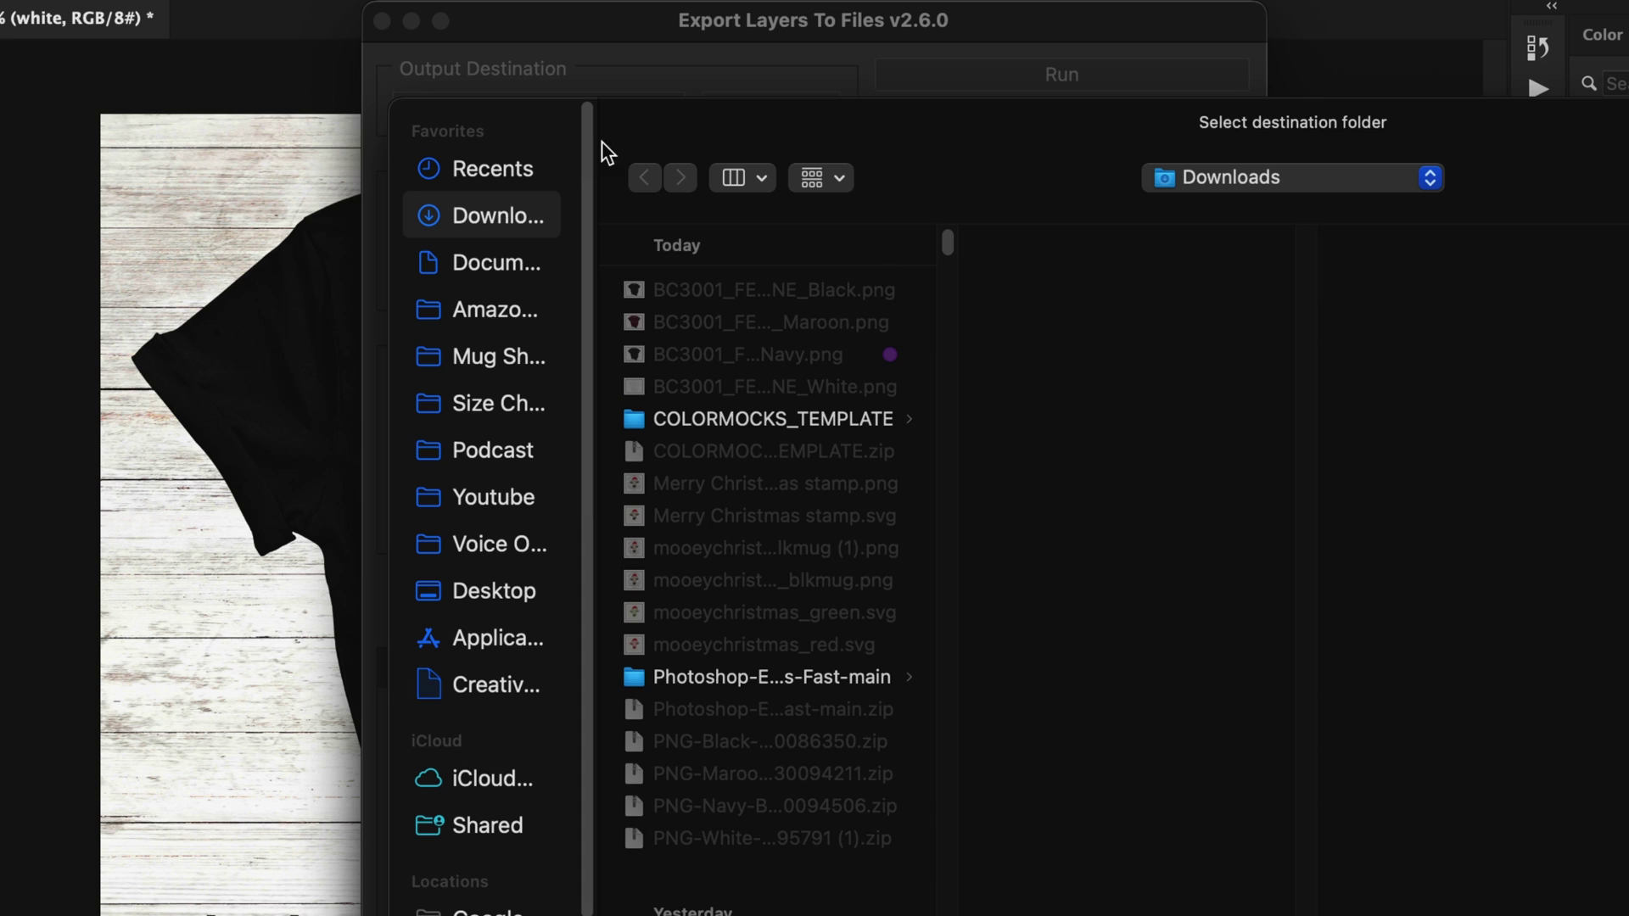
key(Return)
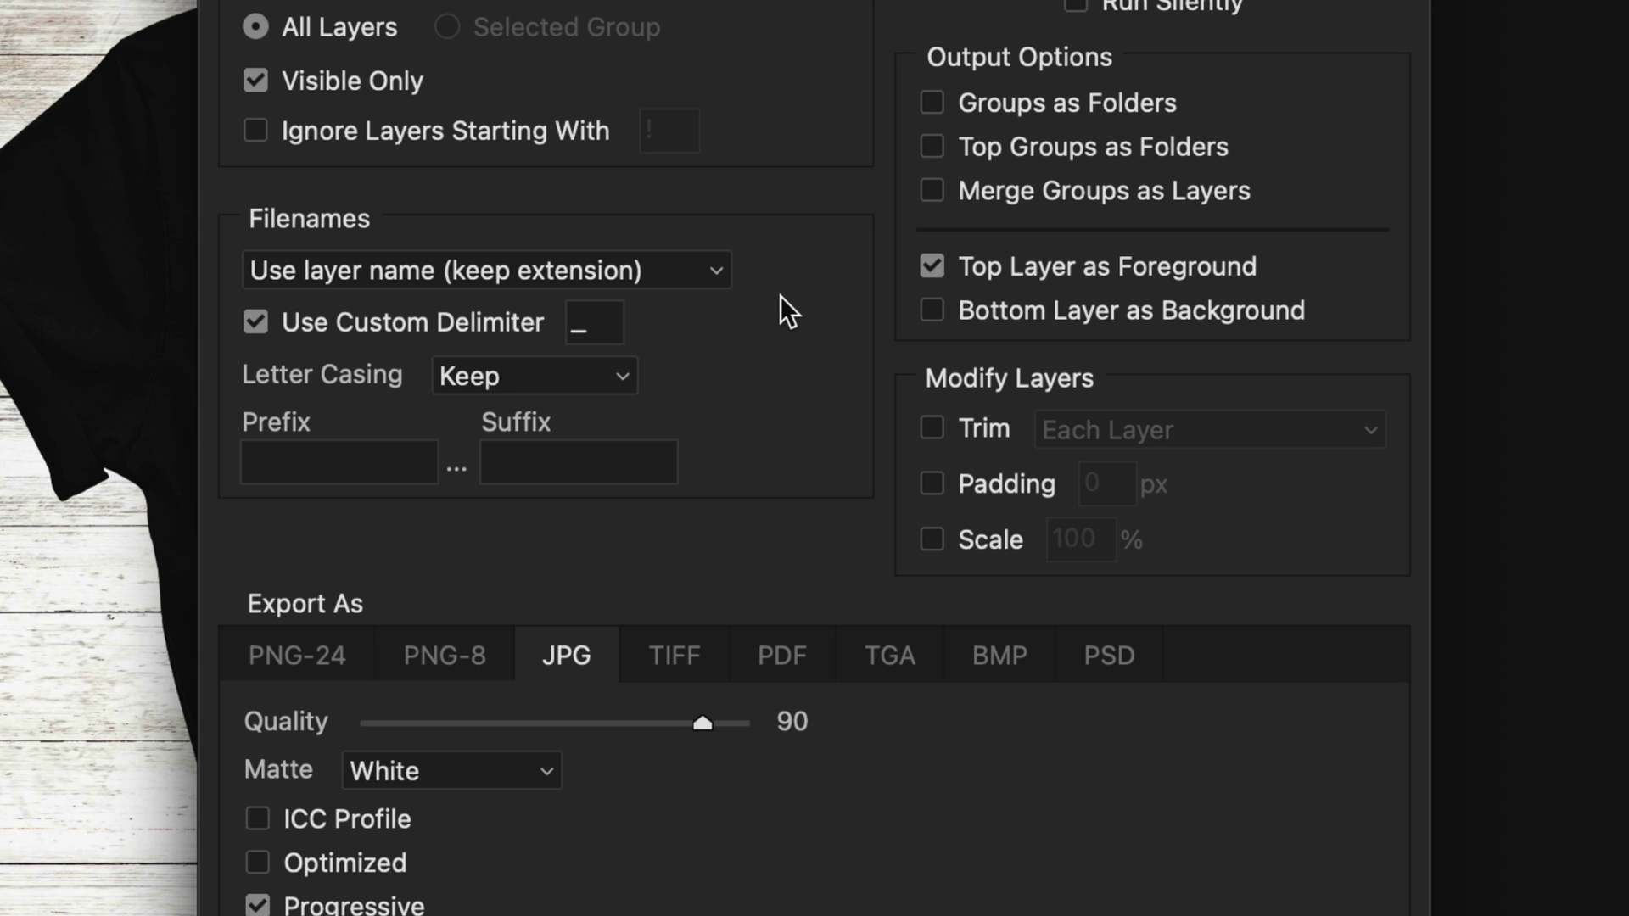
click(321, 469)
text(mooey)
text(ch)
key(BackSpace)
key(BackSpace)
text(xmas)
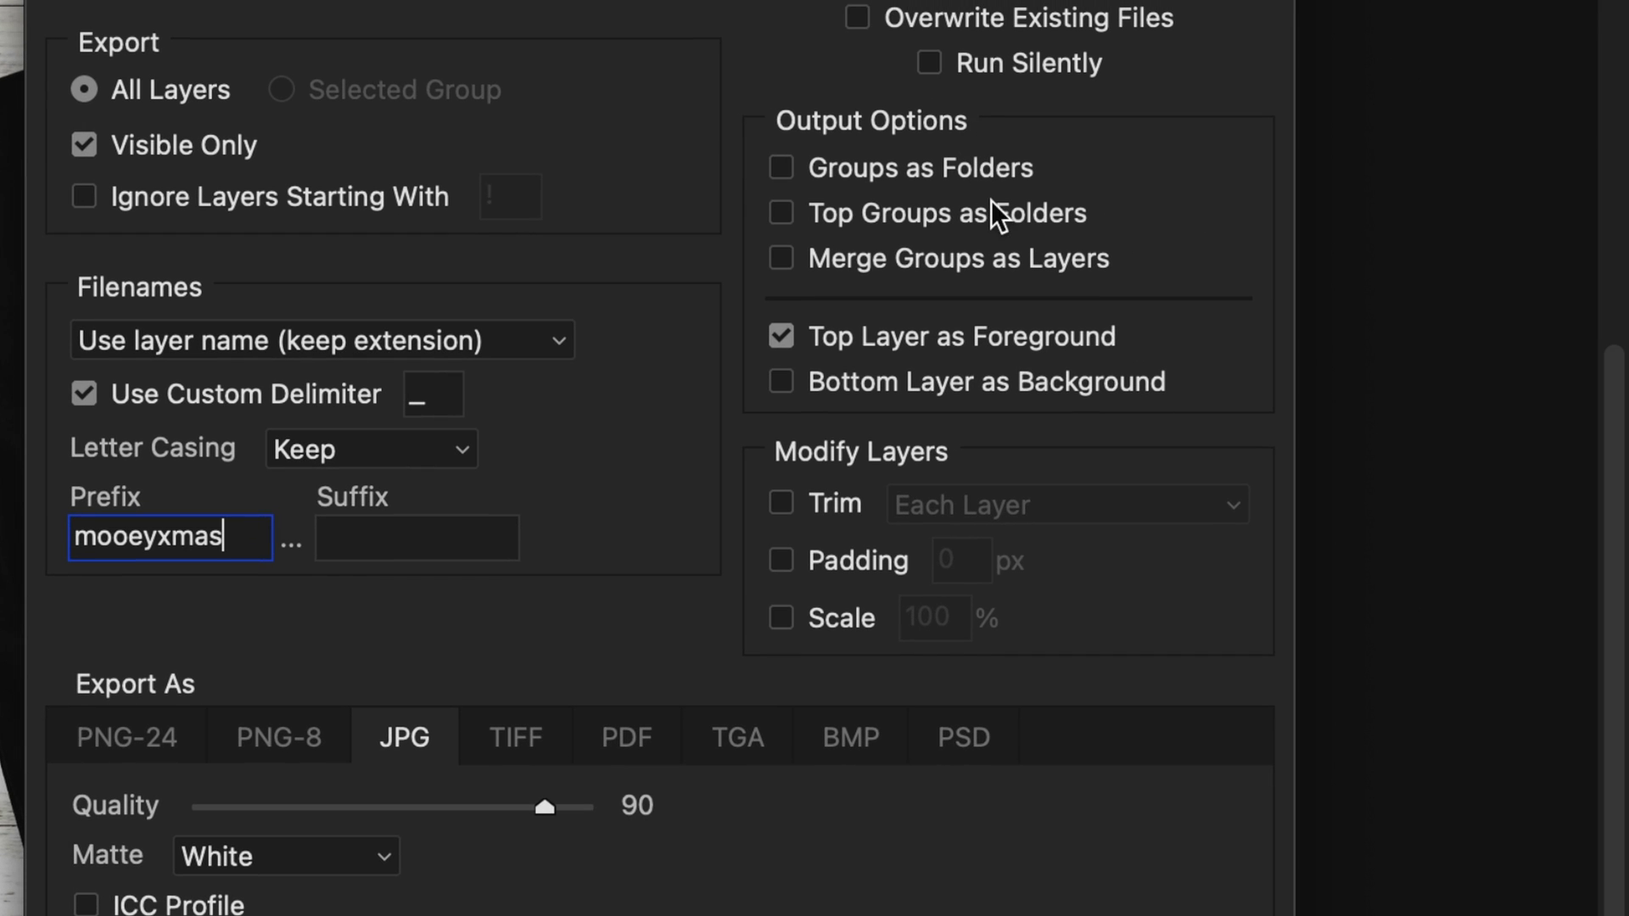
Keep Top Layer as Foreground checked and run the JPG export of the shirt layers
click(784, 343)
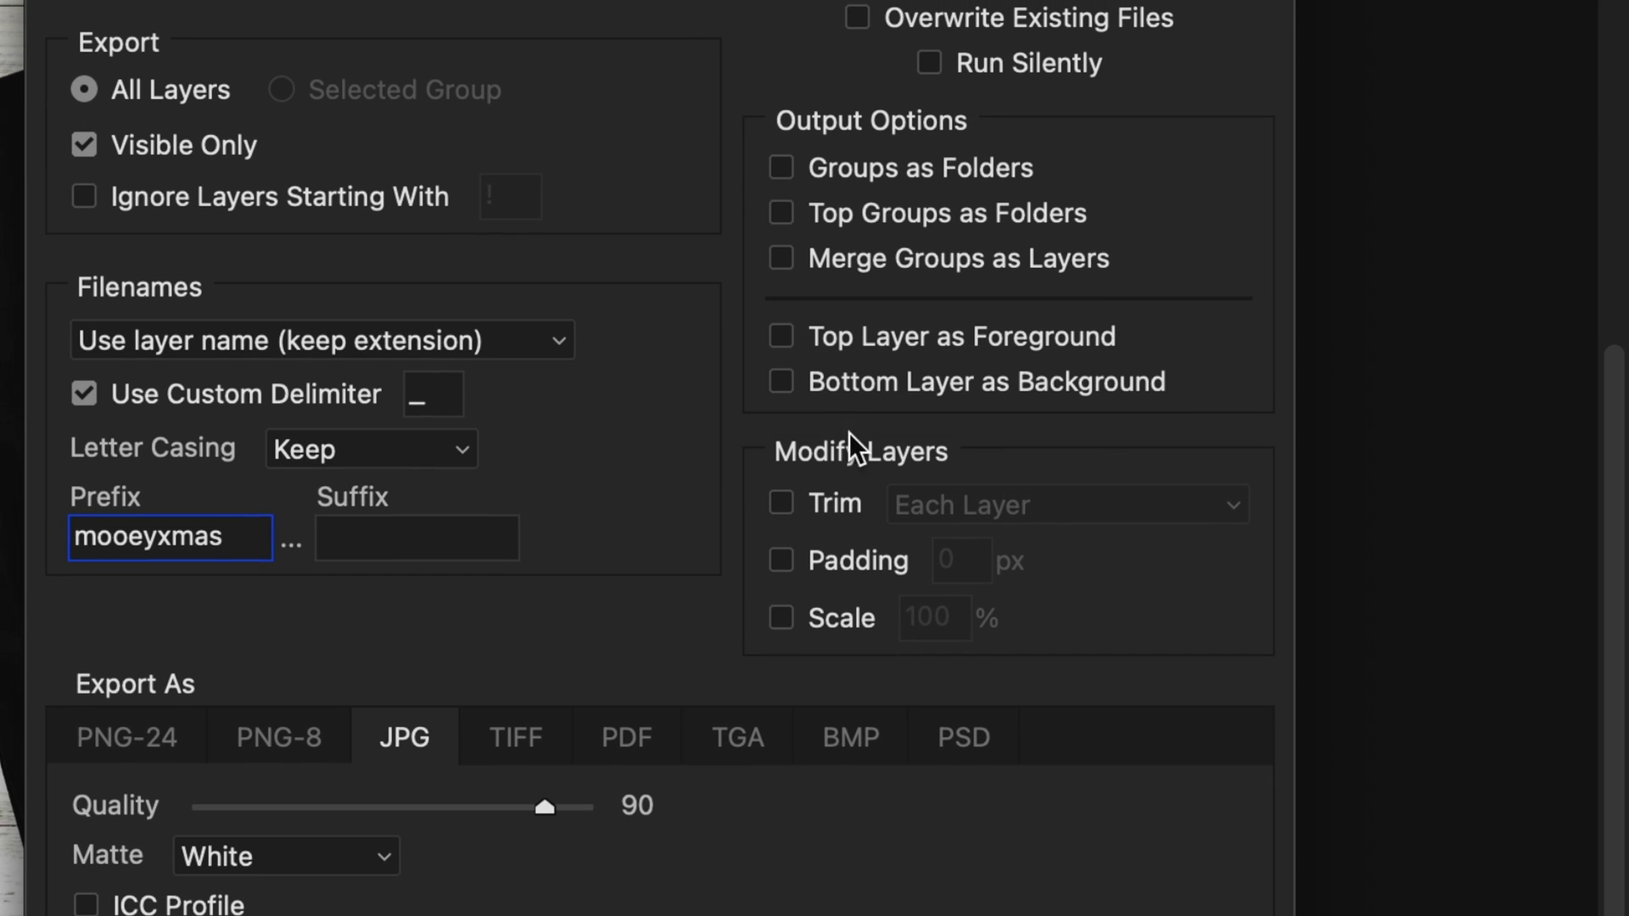
click(783, 337)
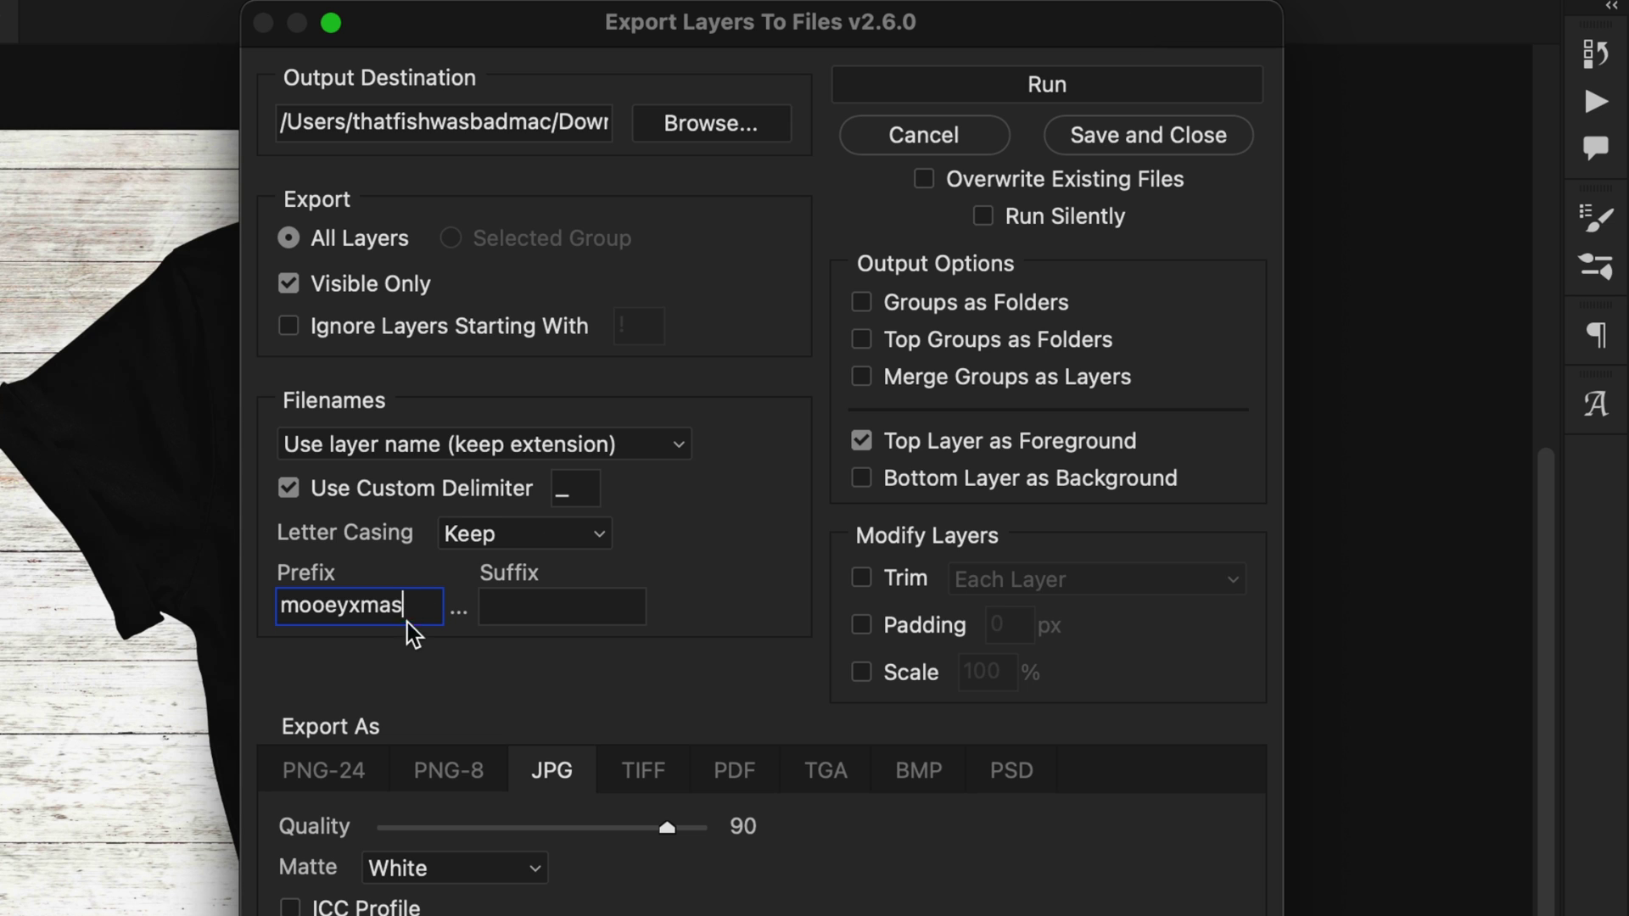
drag(411, 619, 244, 619)
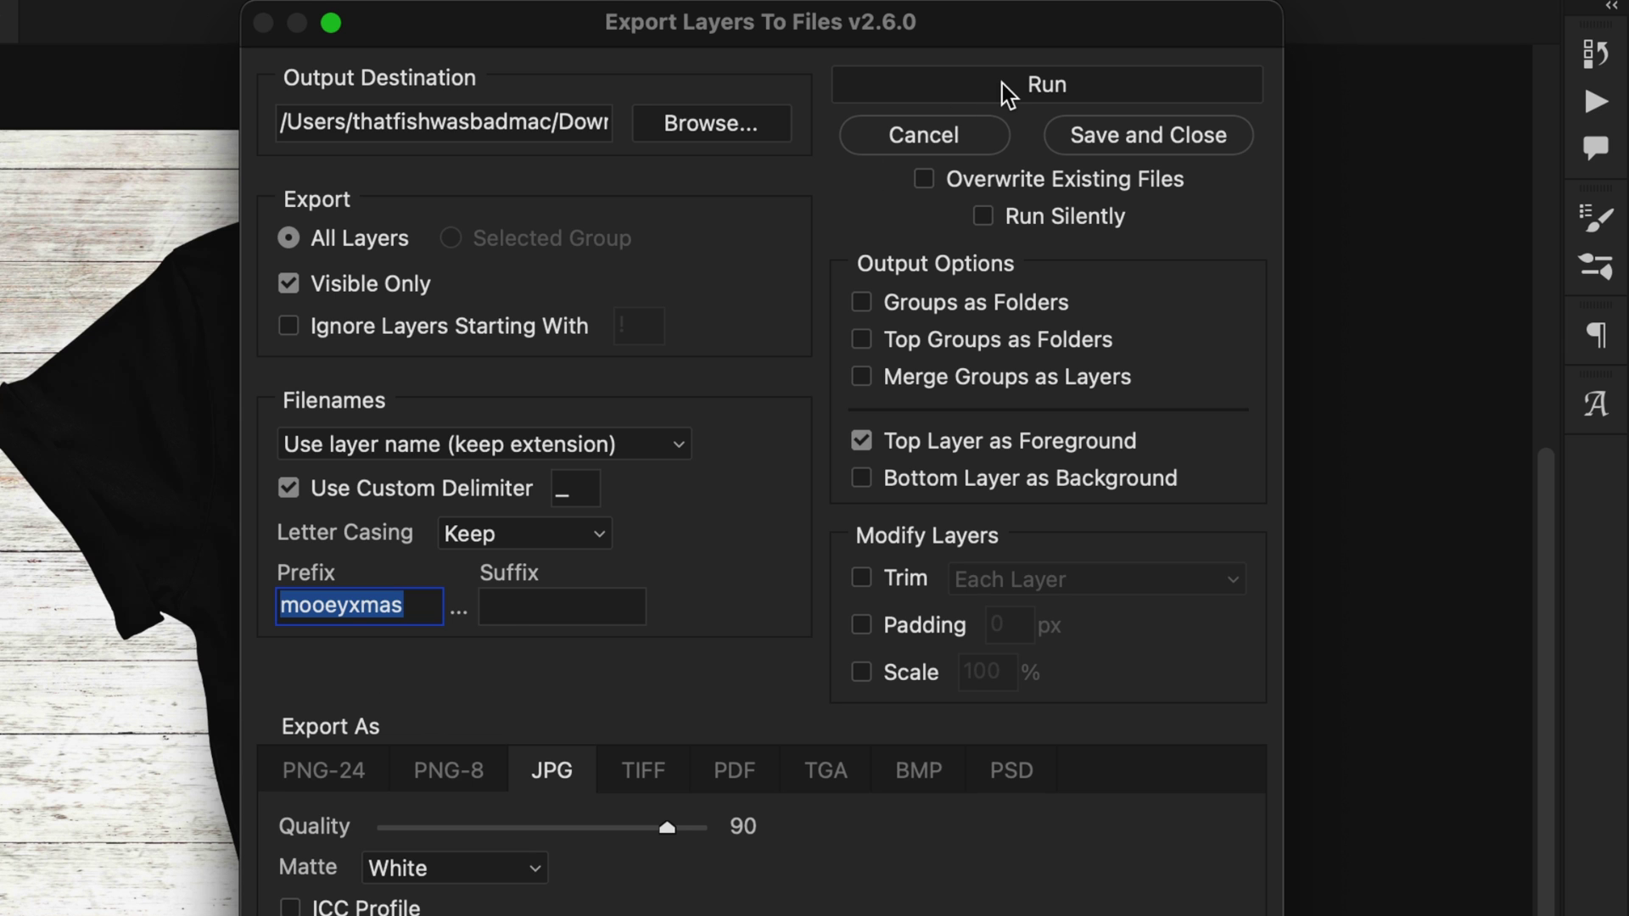
click(1001, 85)
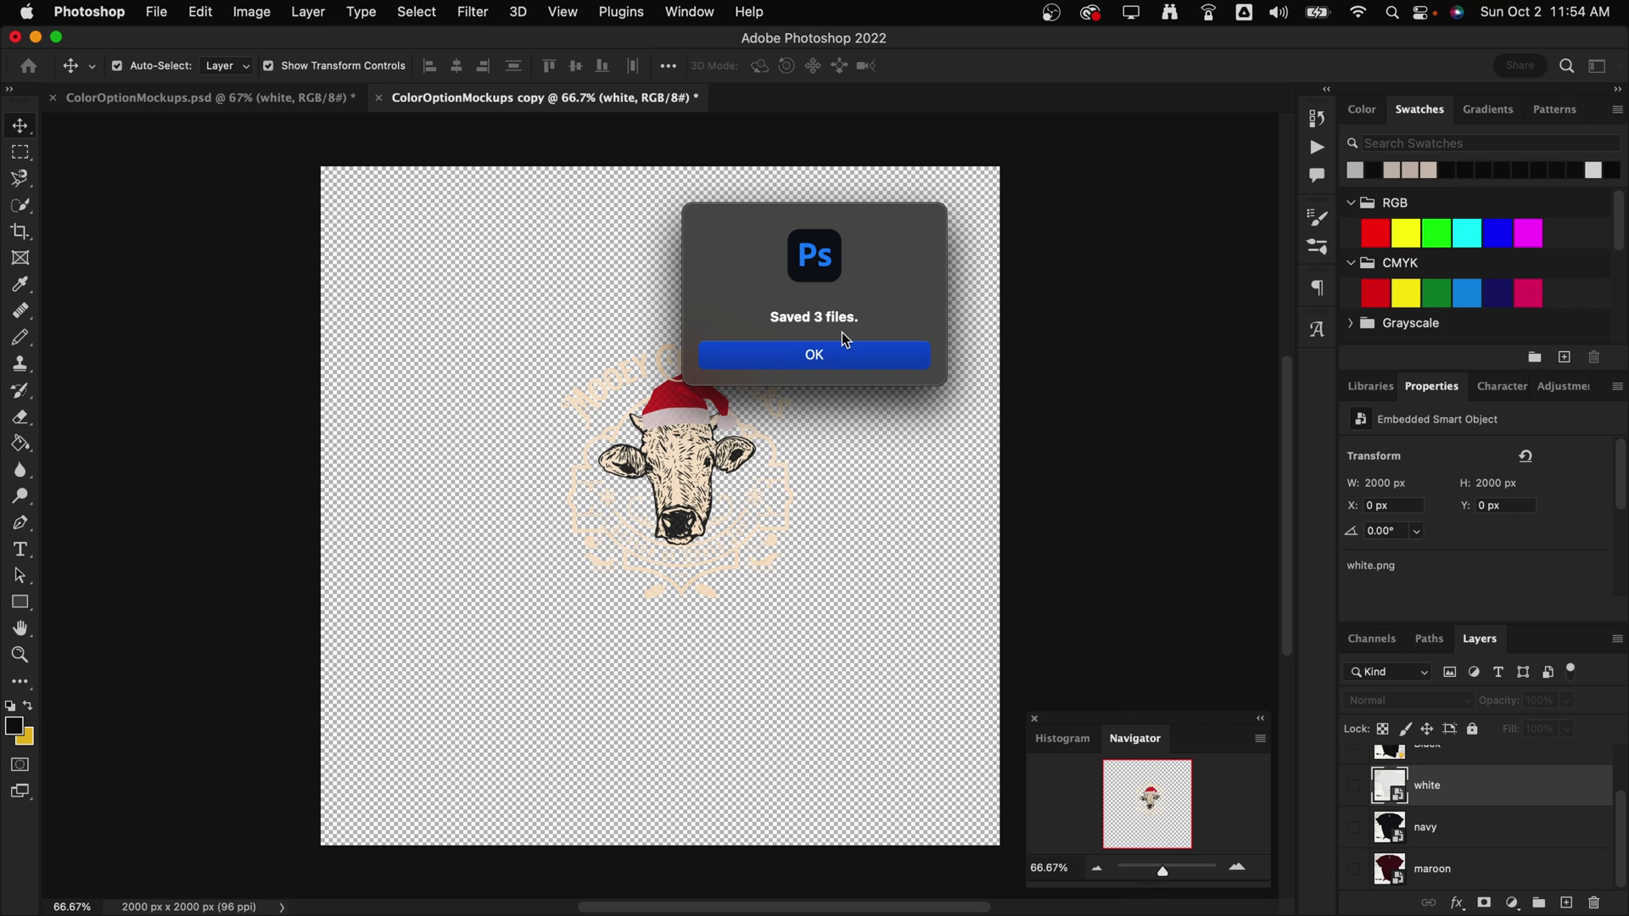
Dismiss the Saved 3 files alert and open mooeyxmasnavy, mooeyxmasmaroon and mooeyxmasBlack JPGs side by side
click(840, 353)
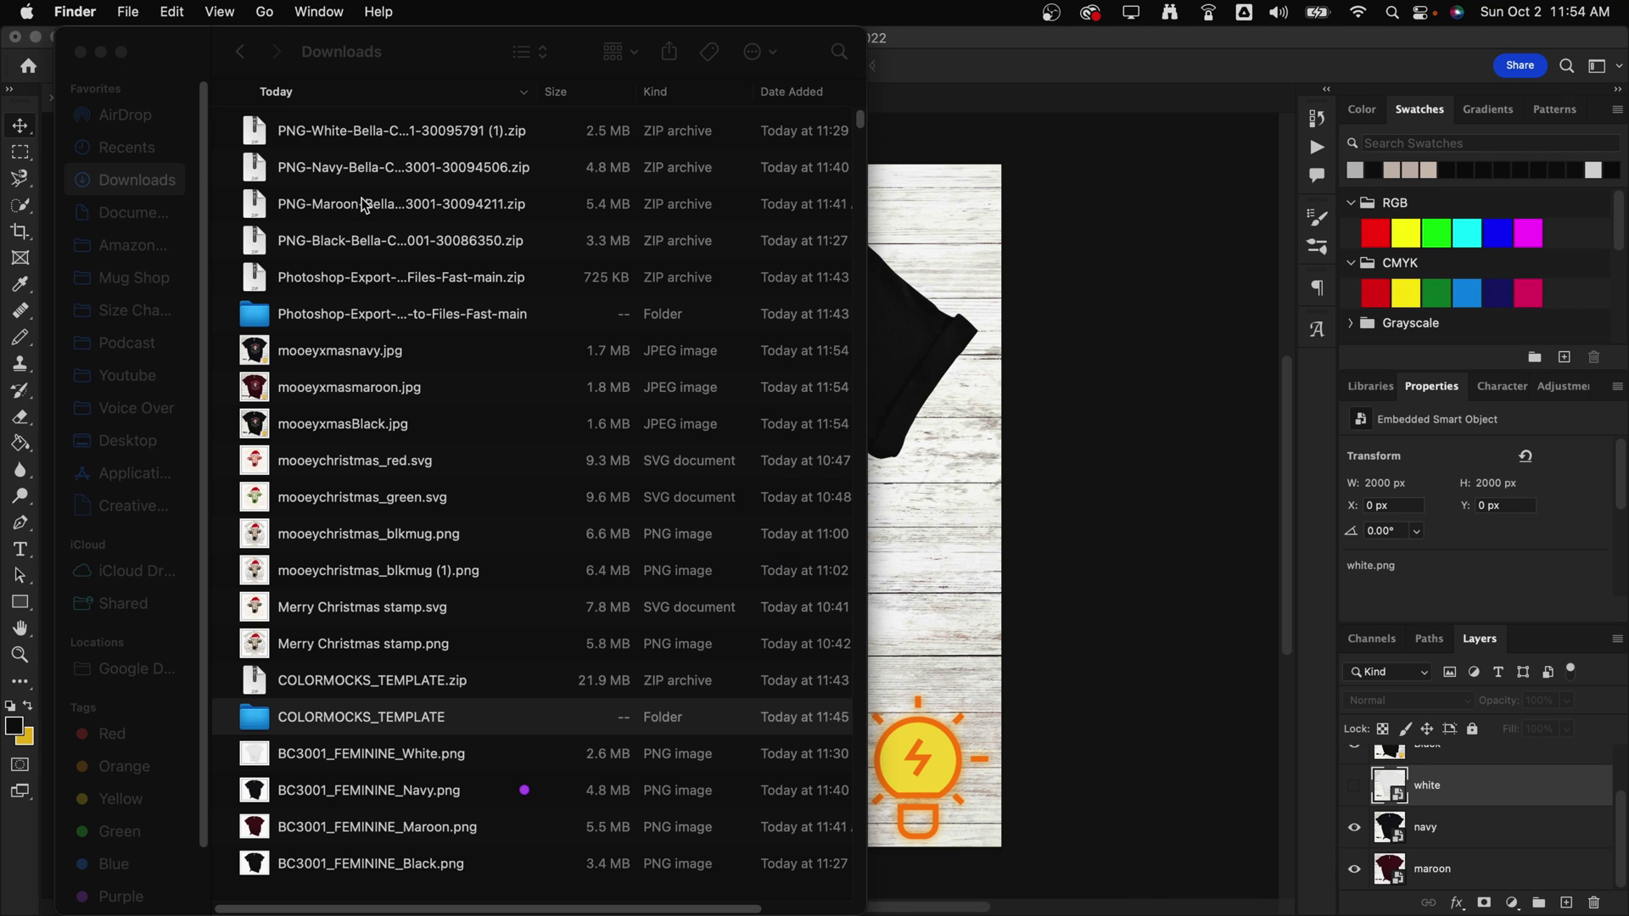
click(393, 361)
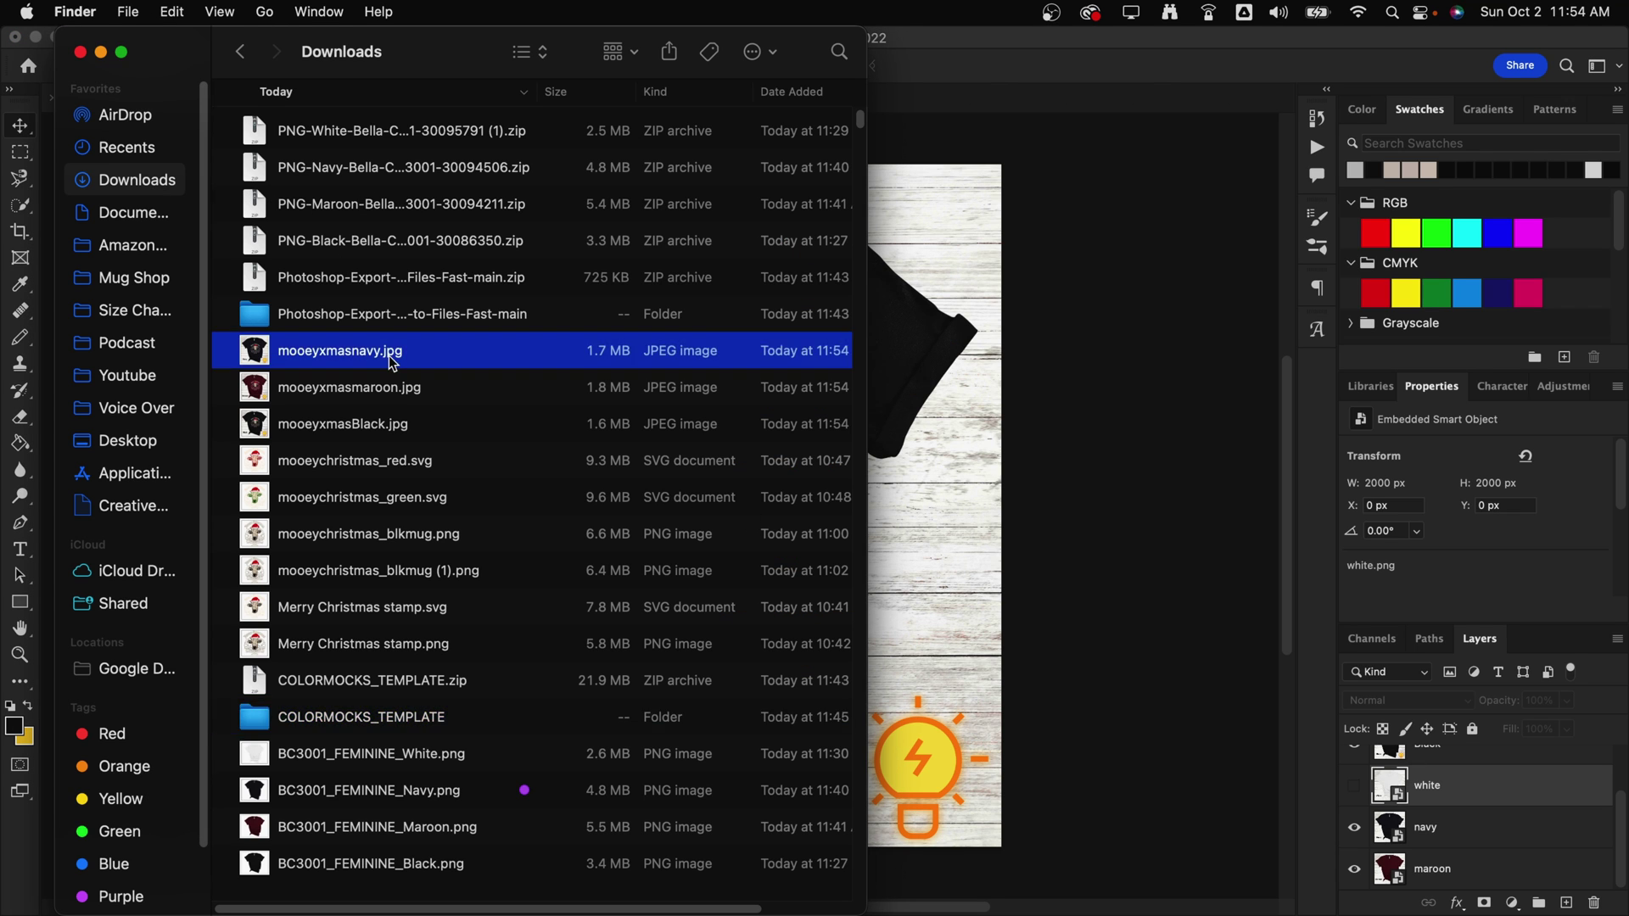
double_click(392, 361)
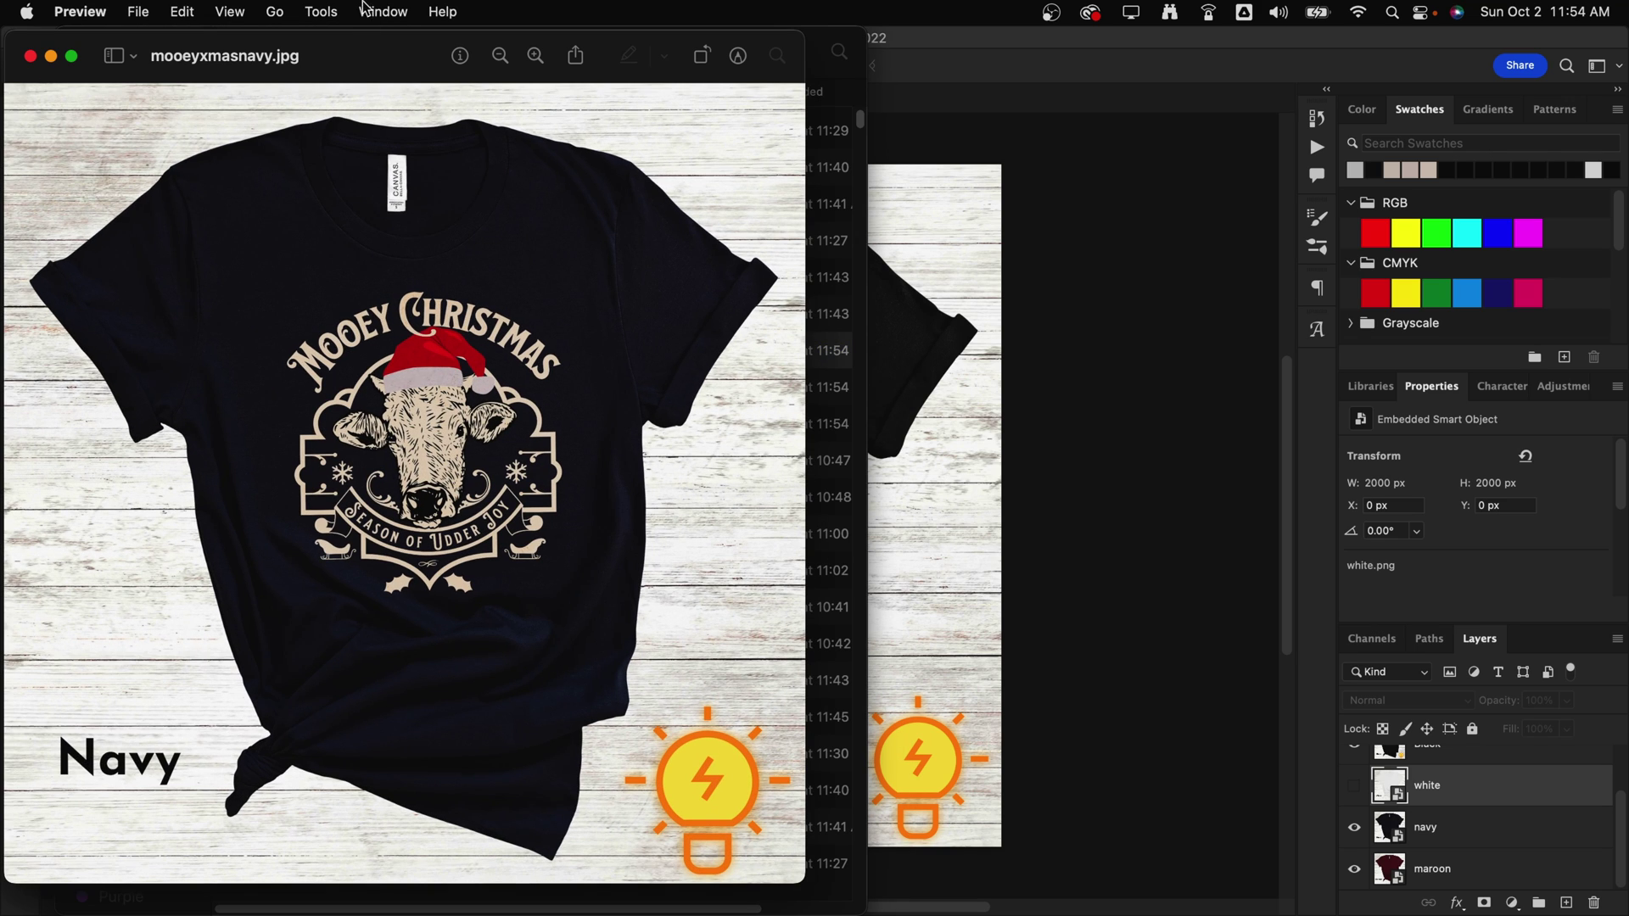
drag(367, 56, 1146, 65)
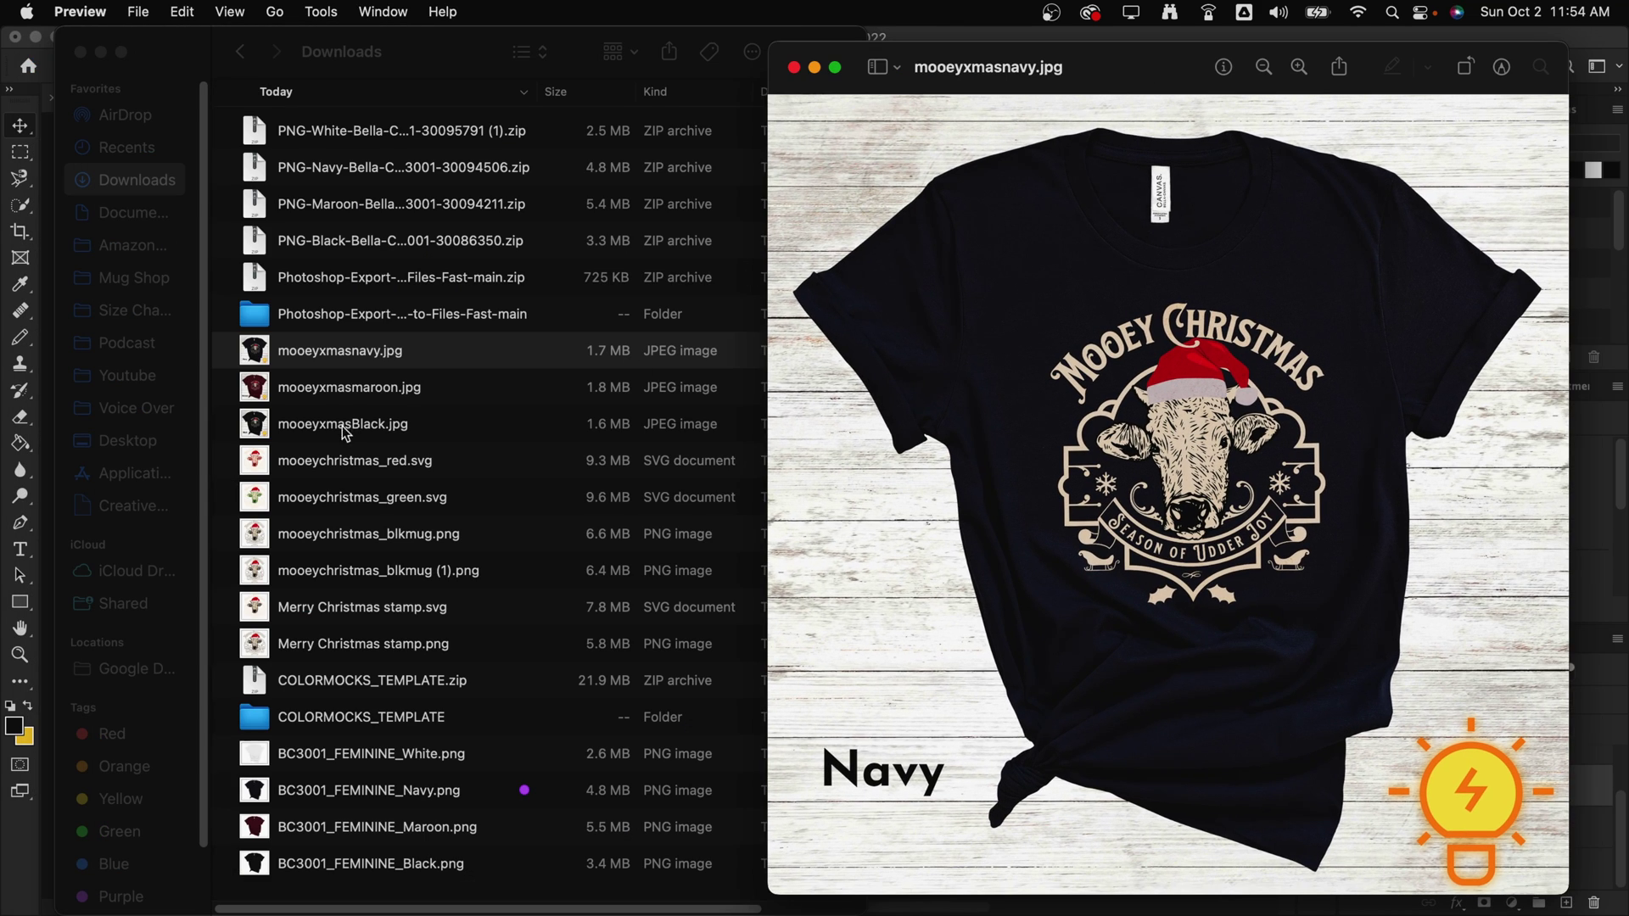
click(364, 387)
double_click(364, 387)
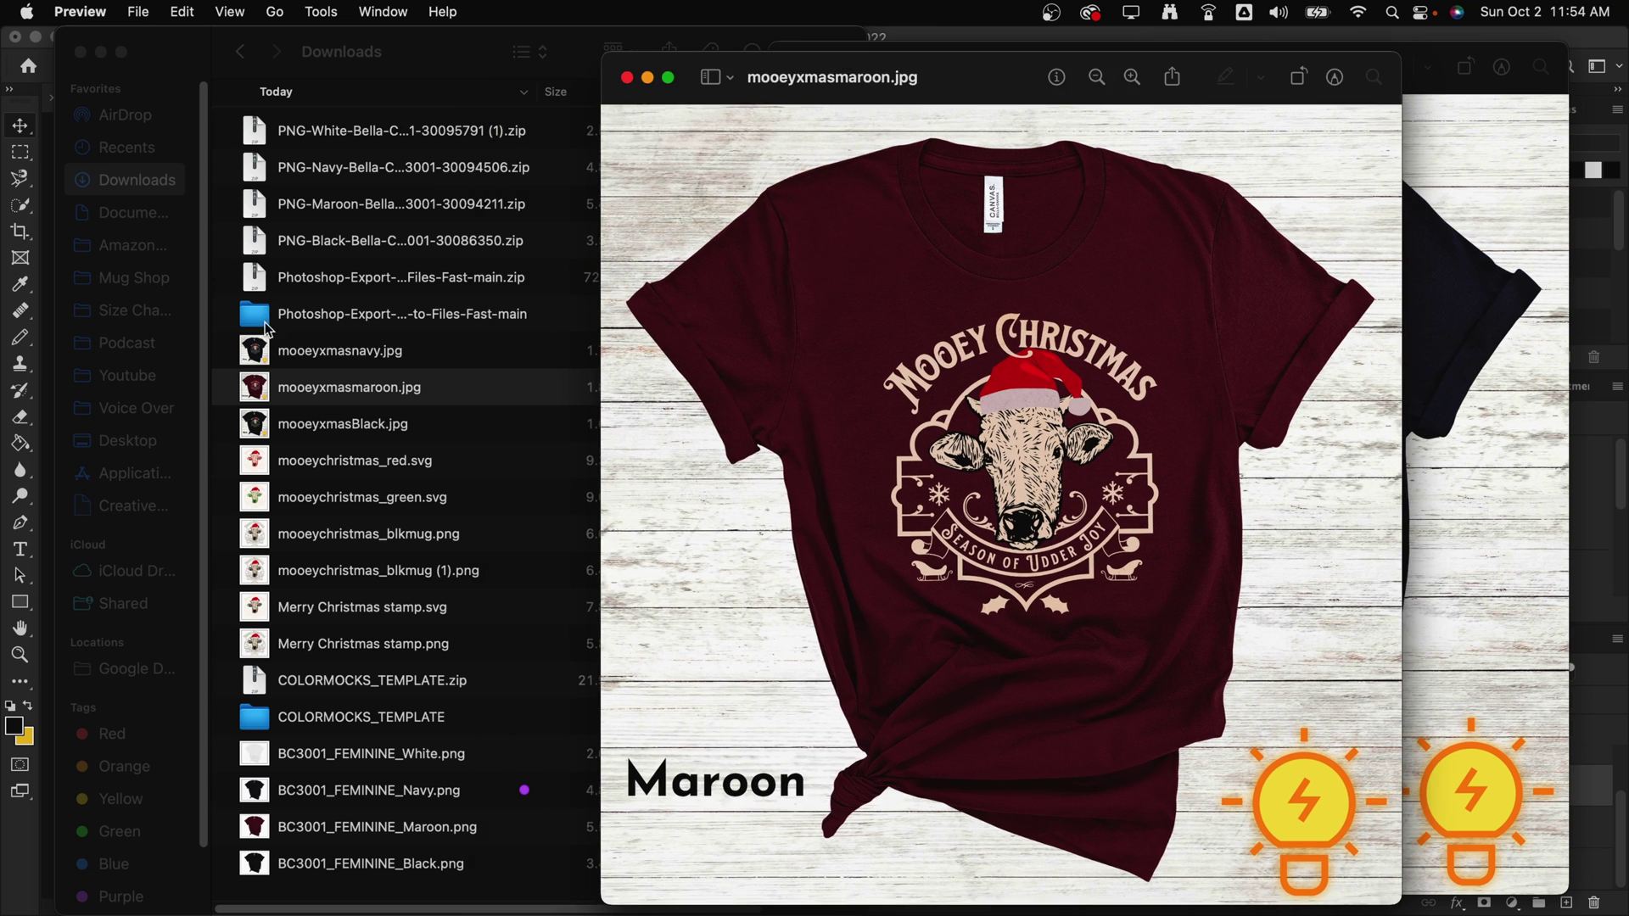
double_click(343, 424)
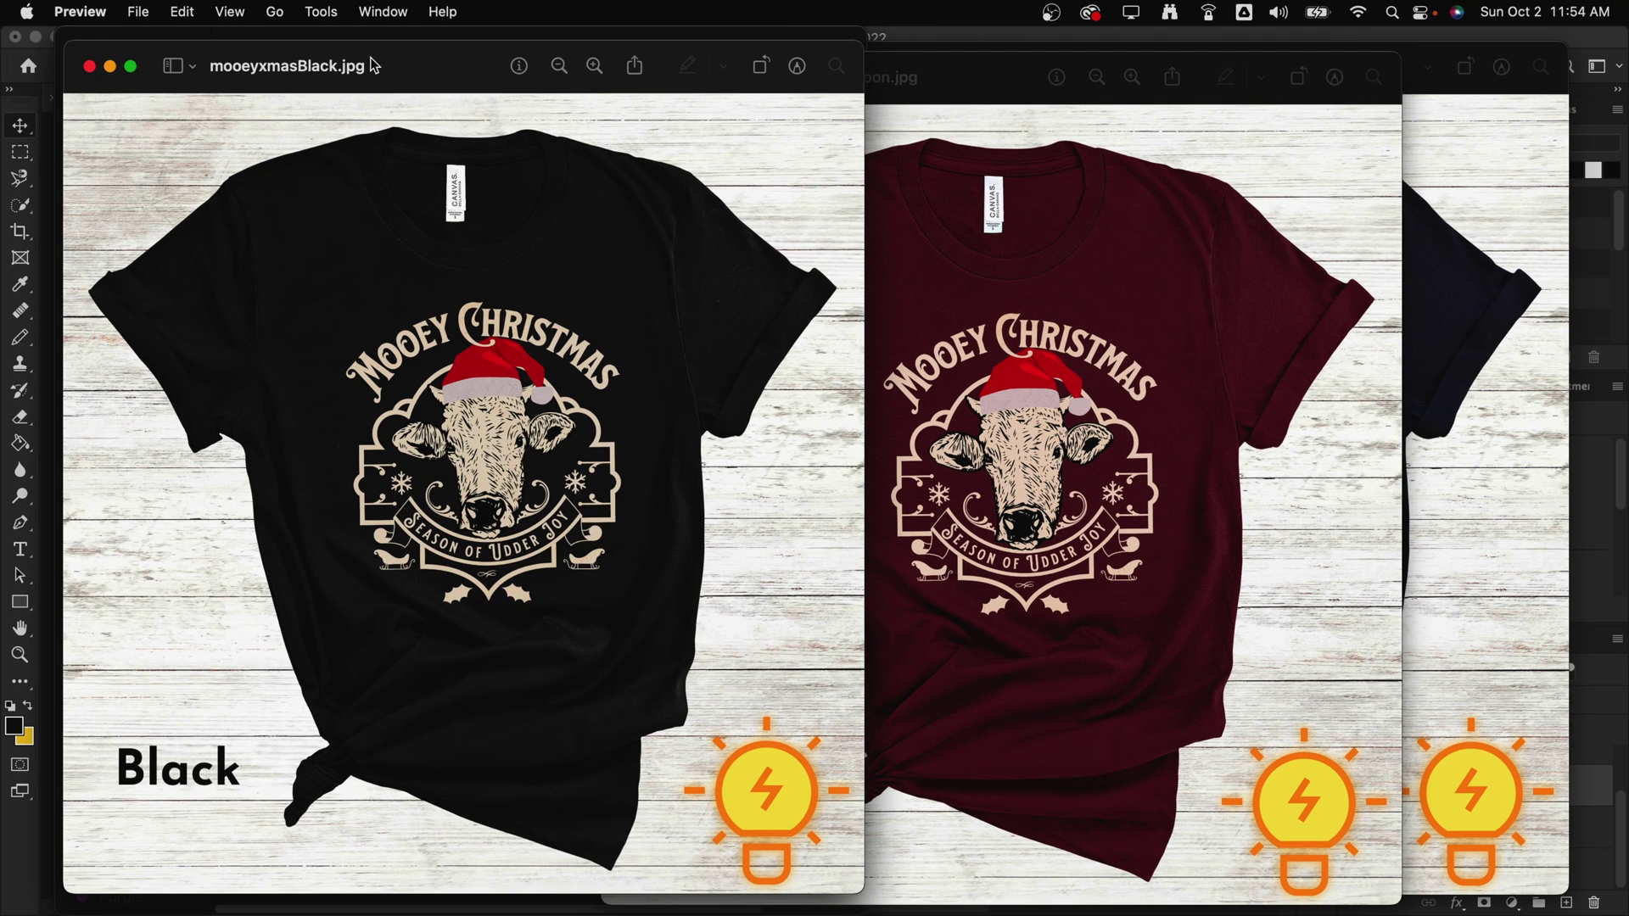
drag(359, 64, 392, 66)
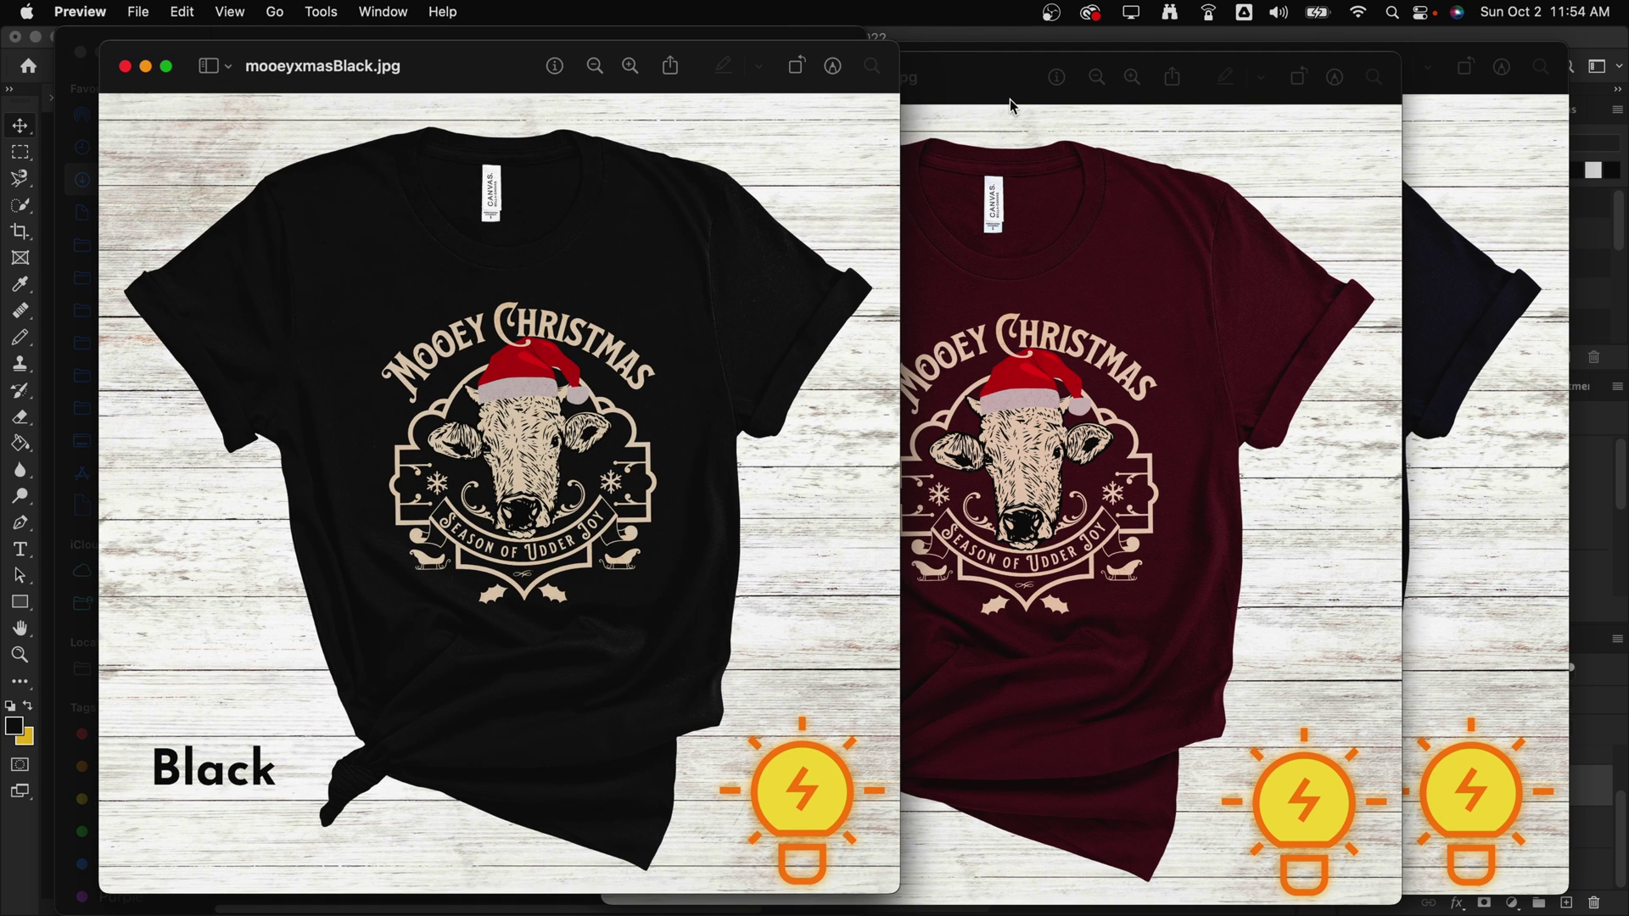